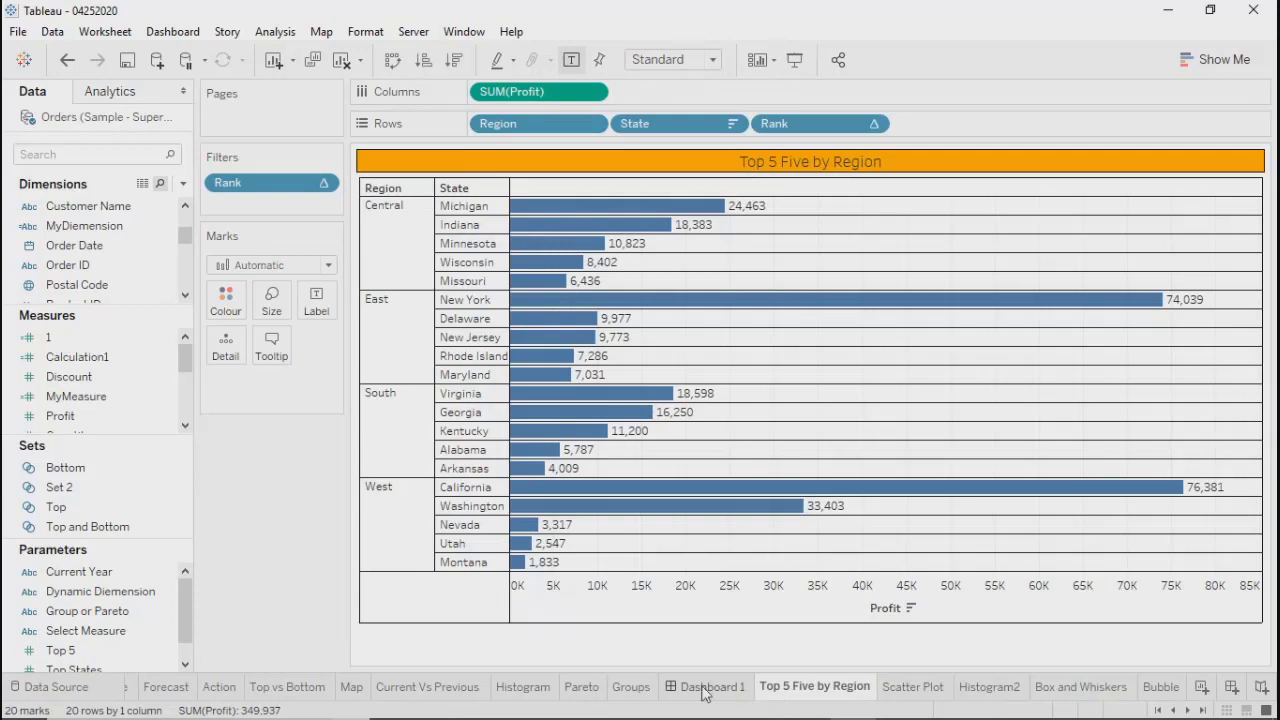
# Step: Look back through the existing sheets from Dashboard 1 to Forecast, including the analysis options on Top vs Bottom
pyautogui.click(700, 688)
pyautogui.click(585, 688)
pyautogui.click(522, 688)
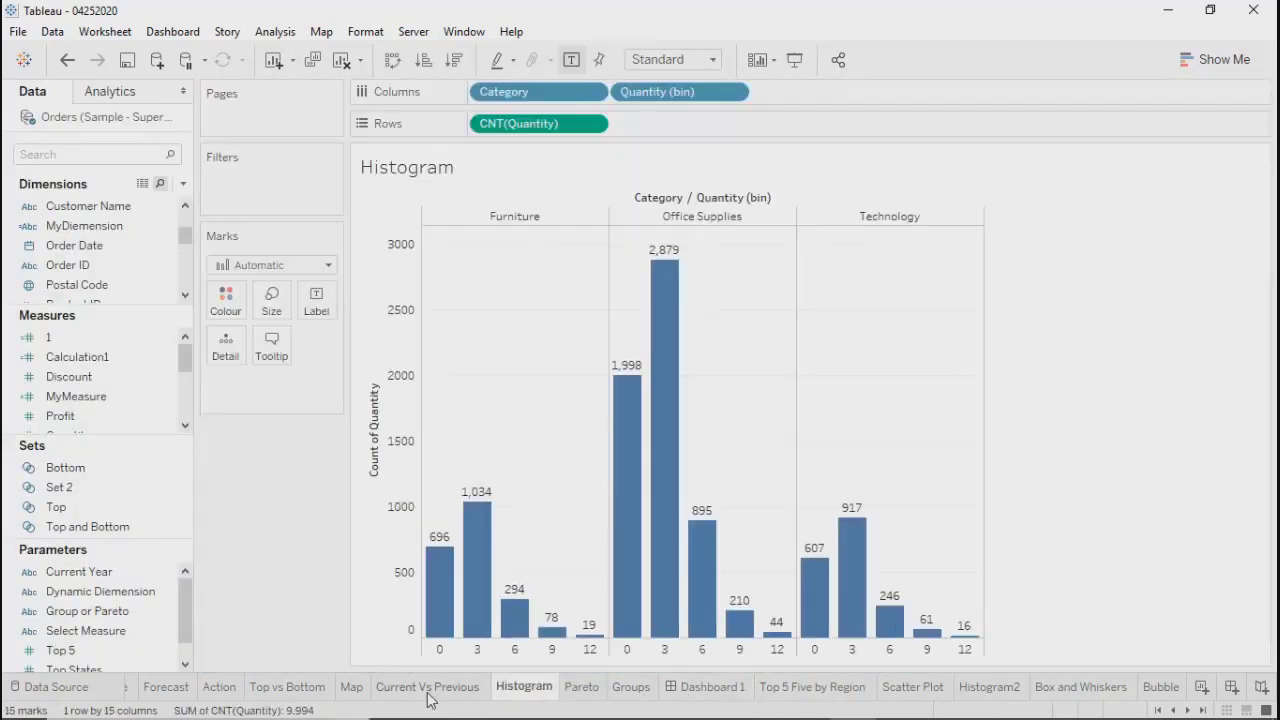
pyautogui.click(428, 688)
pyautogui.click(288, 688)
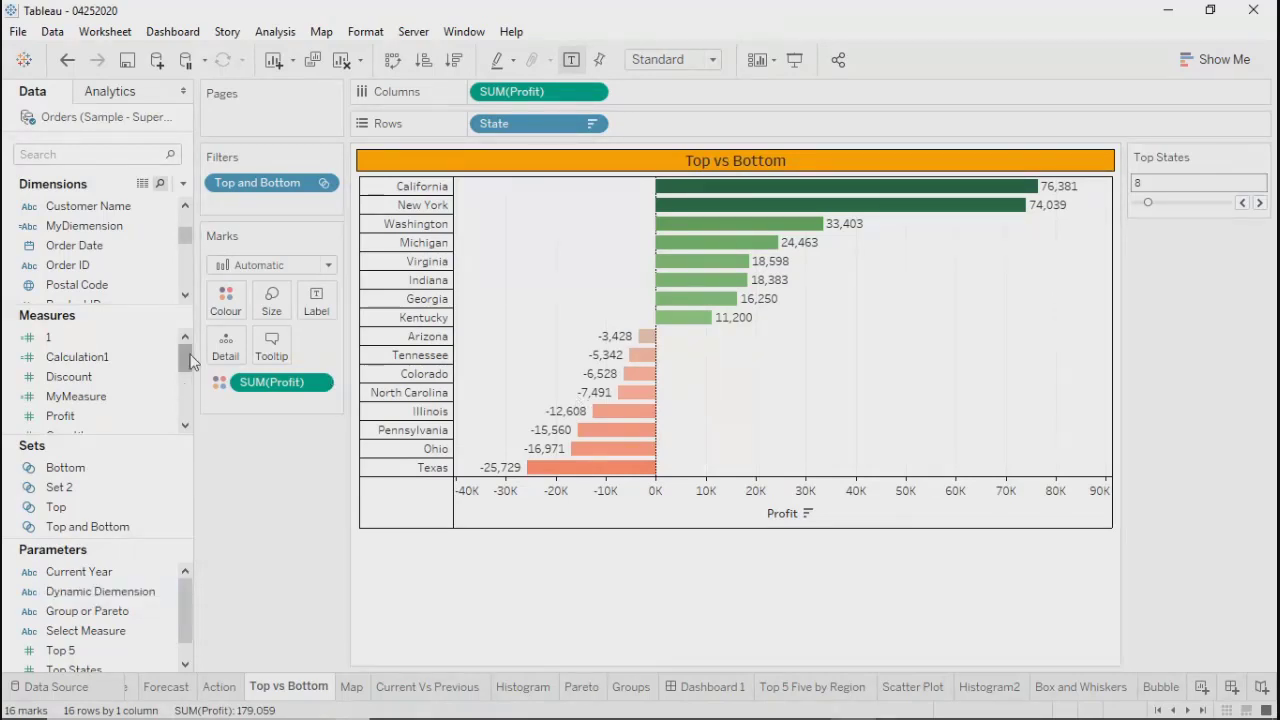
pyautogui.moveTo(190, 360); pyautogui.dragTo(190, 404)
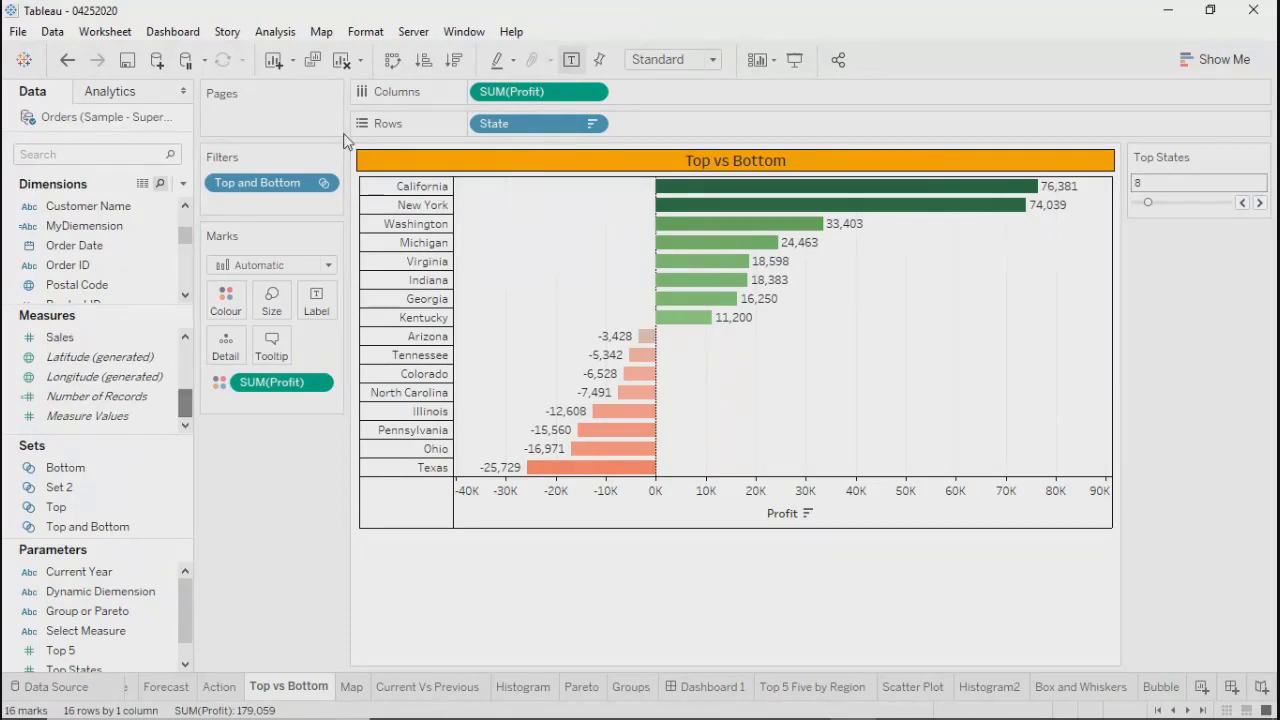
pyautogui.click(274, 32)
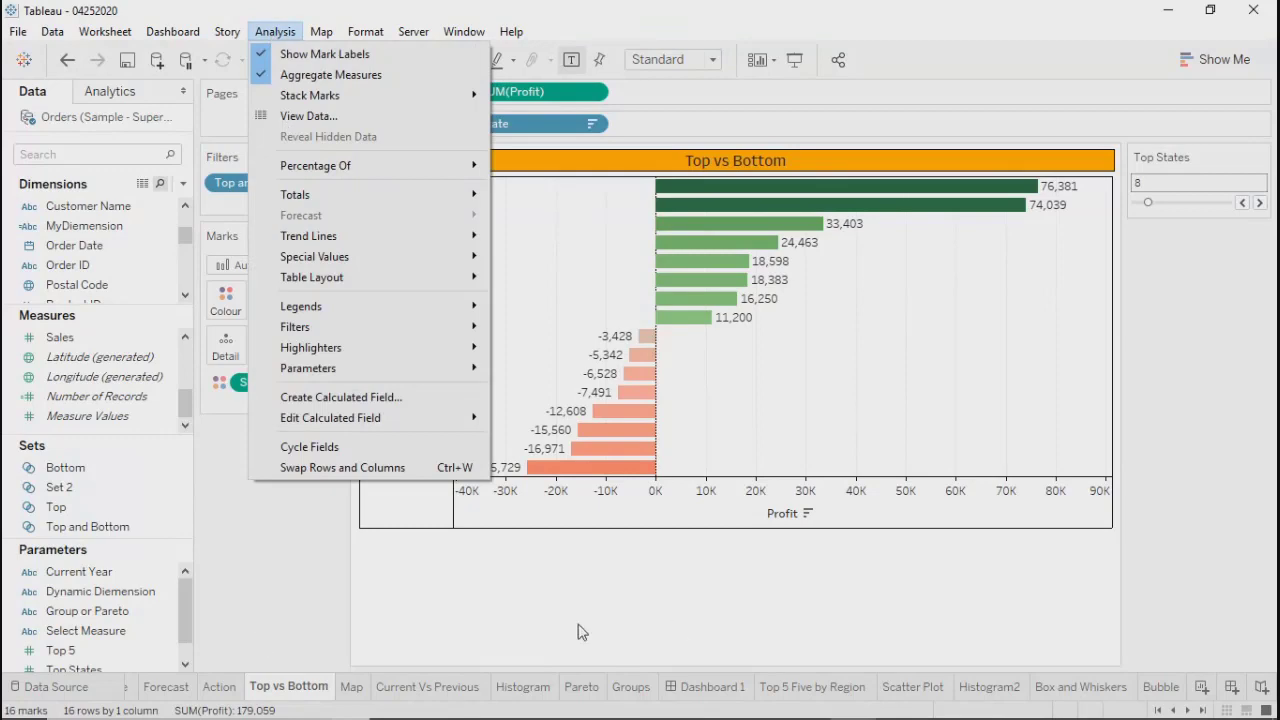
pyautogui.click(213, 693)
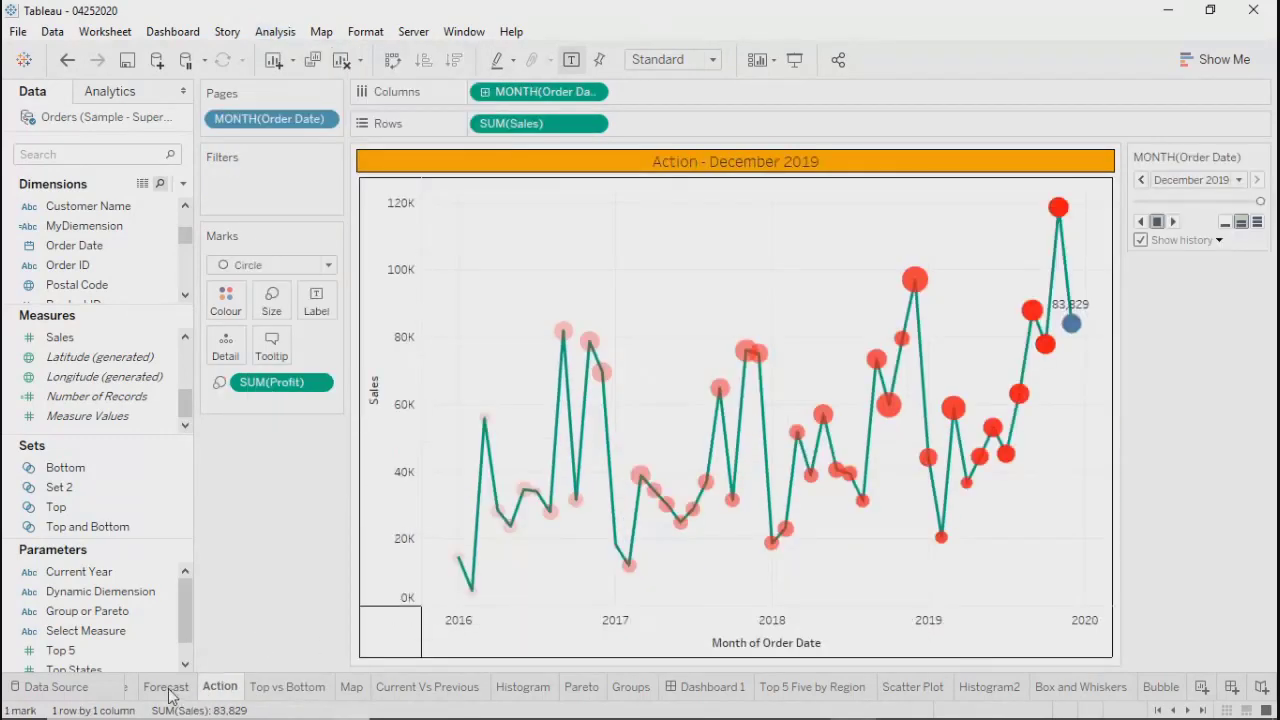
pyautogui.click(166, 687)
# Step: Look forward through the sheets from Action to Box and Whiskers and examine the analysis options there
pyautogui.click(222, 690)
pyautogui.click(285, 688)
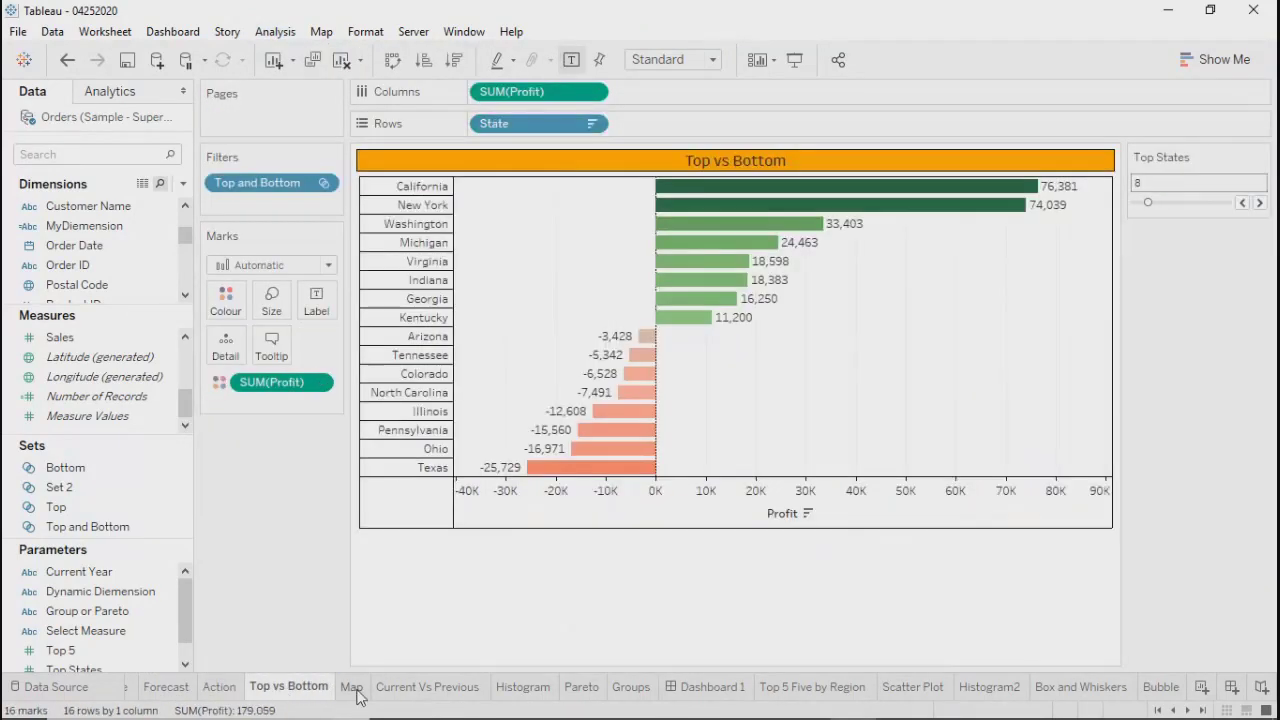
pyautogui.click(354, 692)
pyautogui.click(430, 688)
pyautogui.click(512, 688)
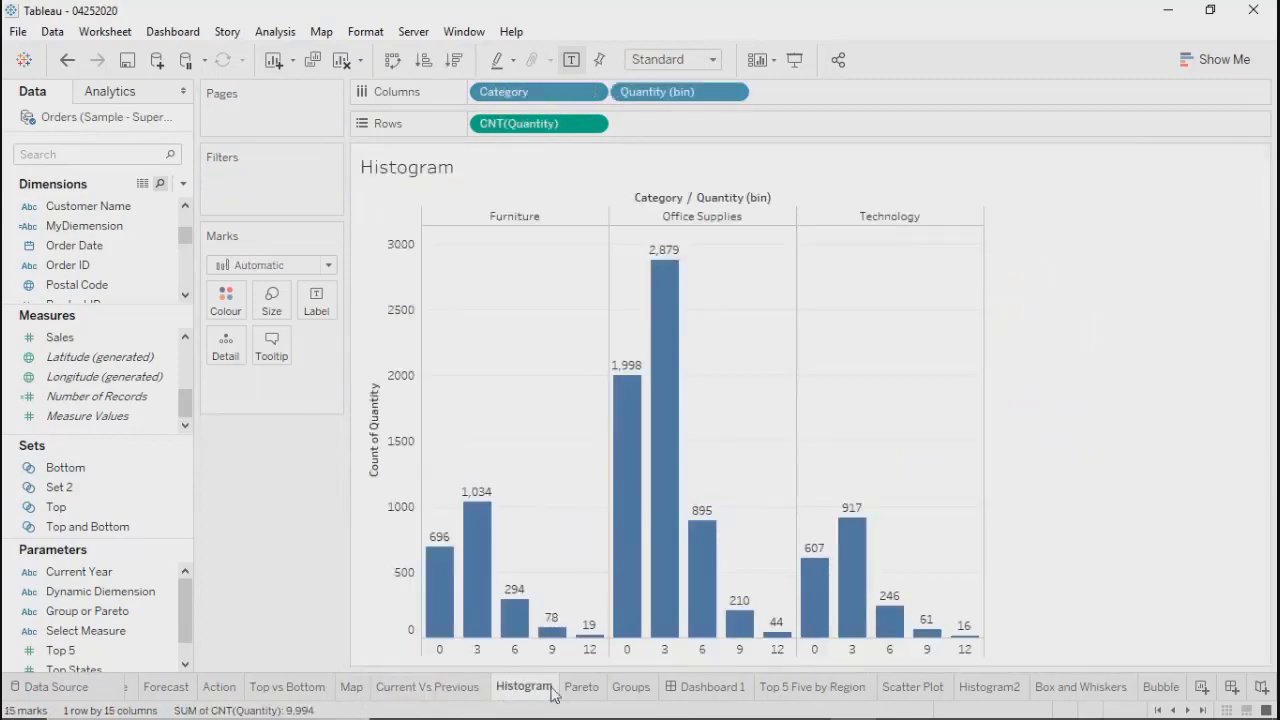
pyautogui.click(583, 690)
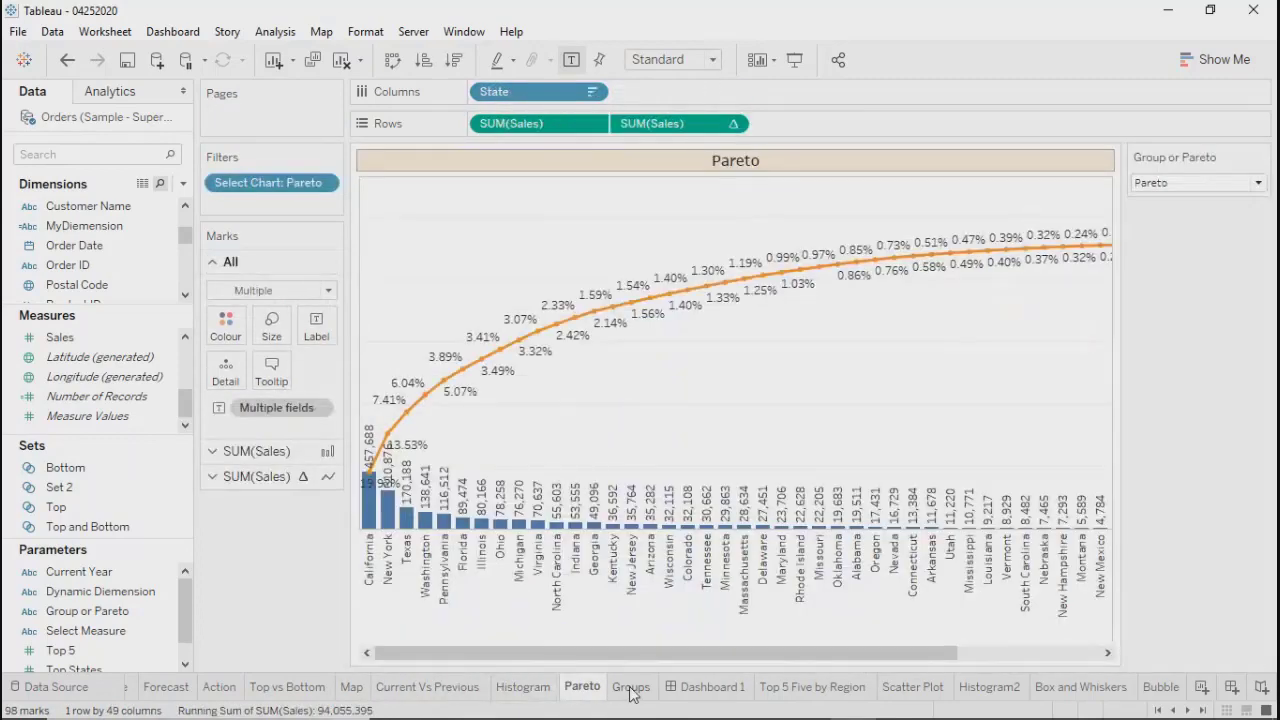
pyautogui.click(631, 690)
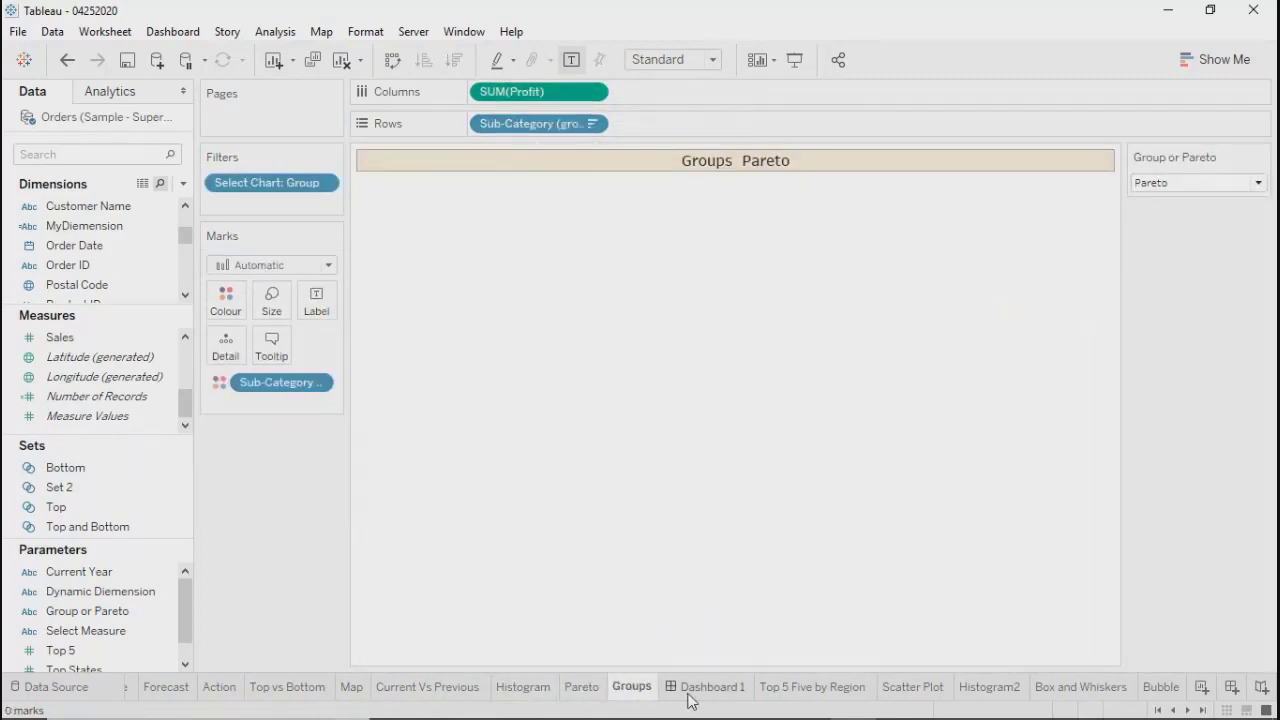
pyautogui.moveTo(688, 700)
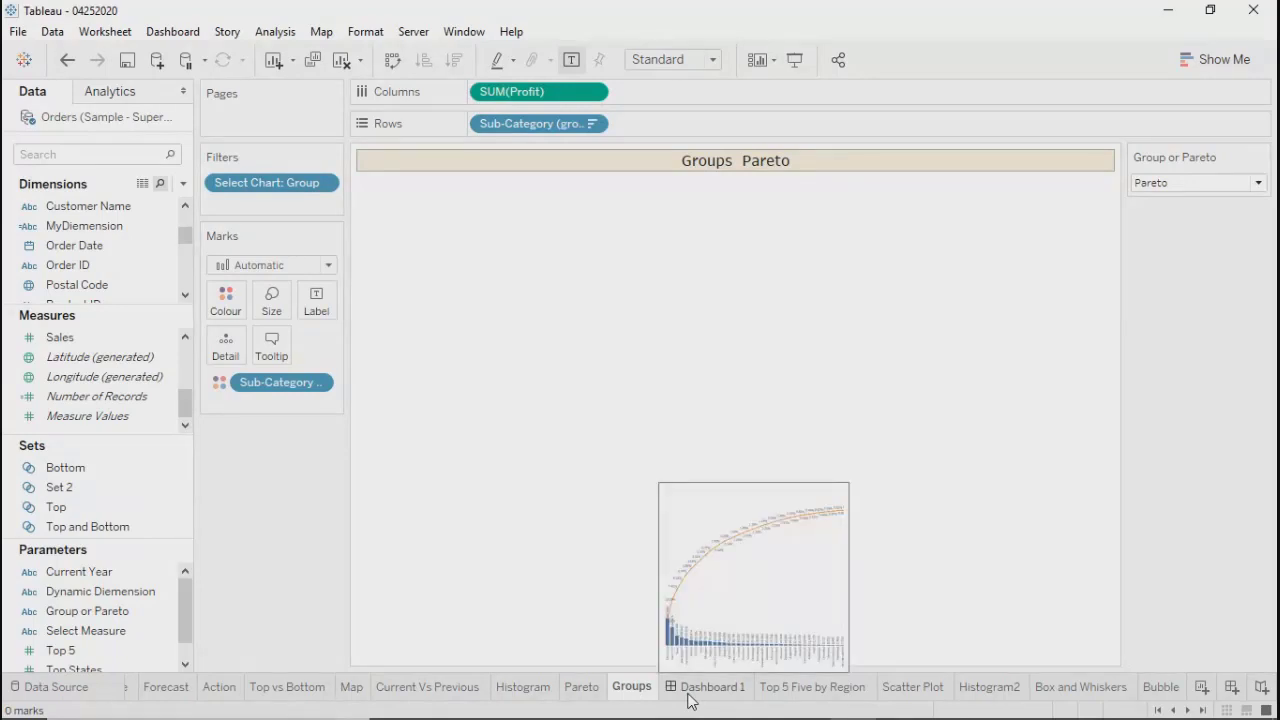
pyautogui.click(830, 690)
pyautogui.click(1003, 690)
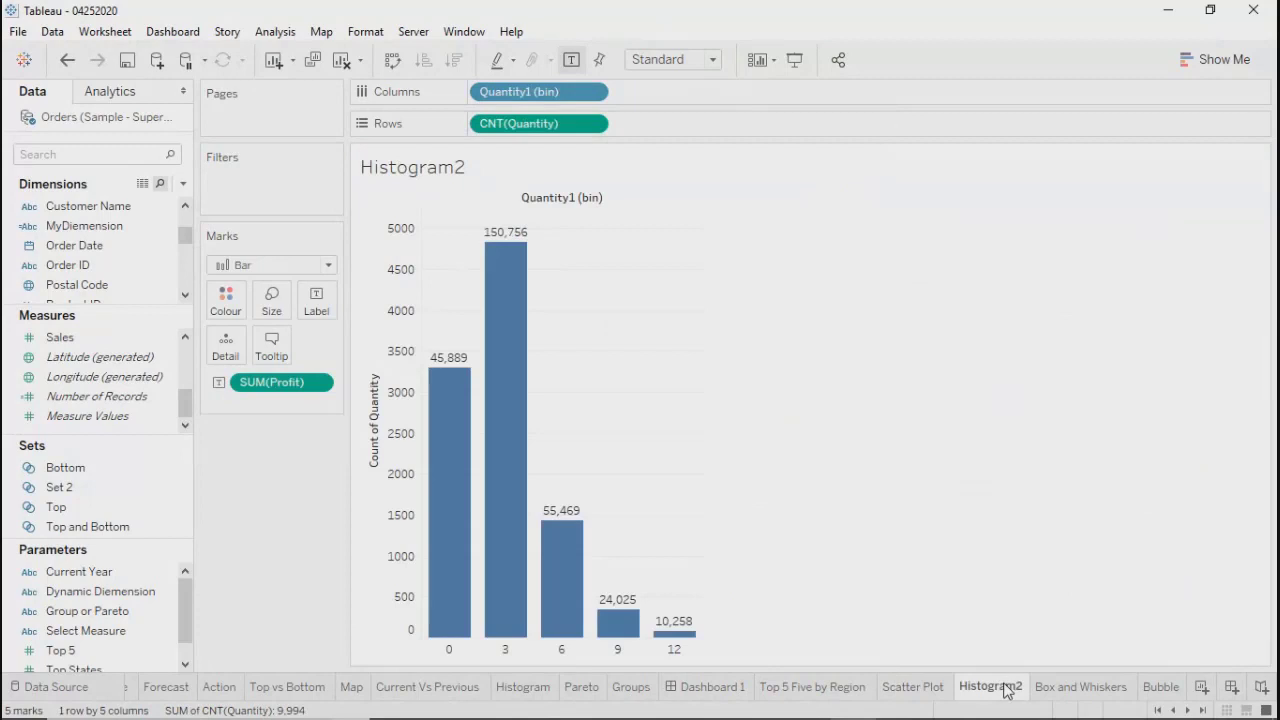
pyautogui.click(1076, 687)
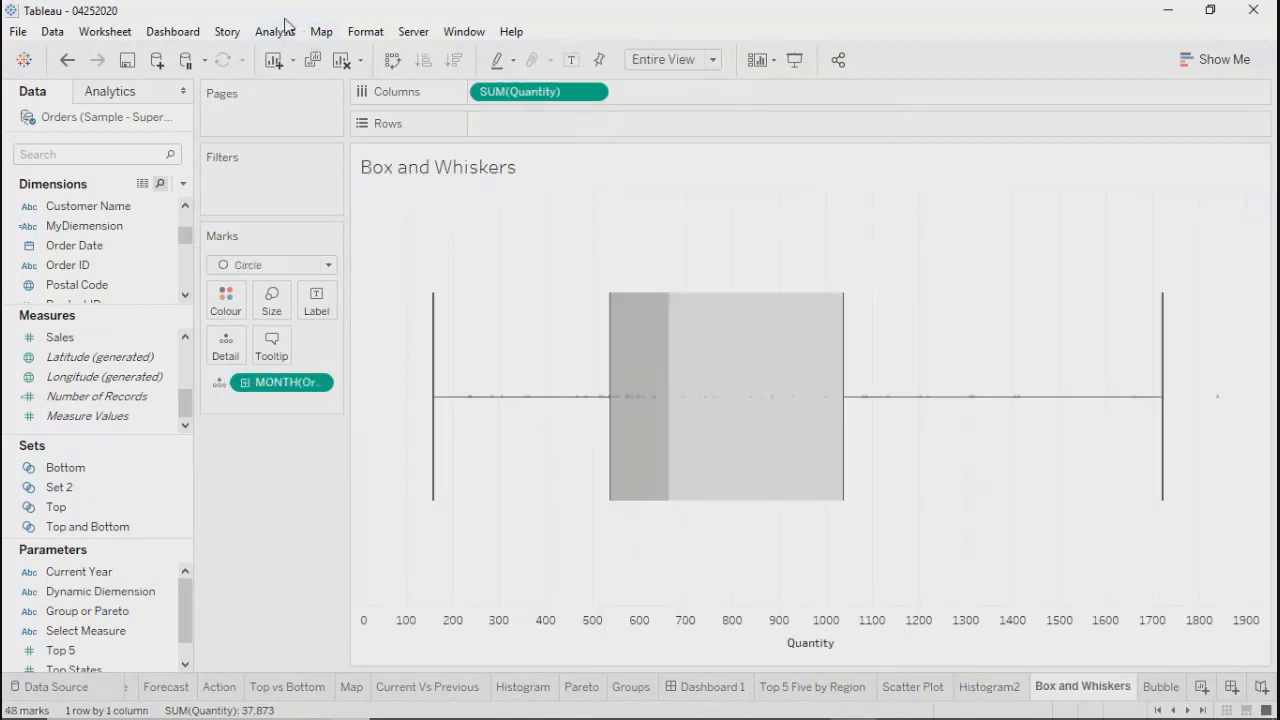
pyautogui.click(280, 28)
pyautogui.moveTo(296, 203)
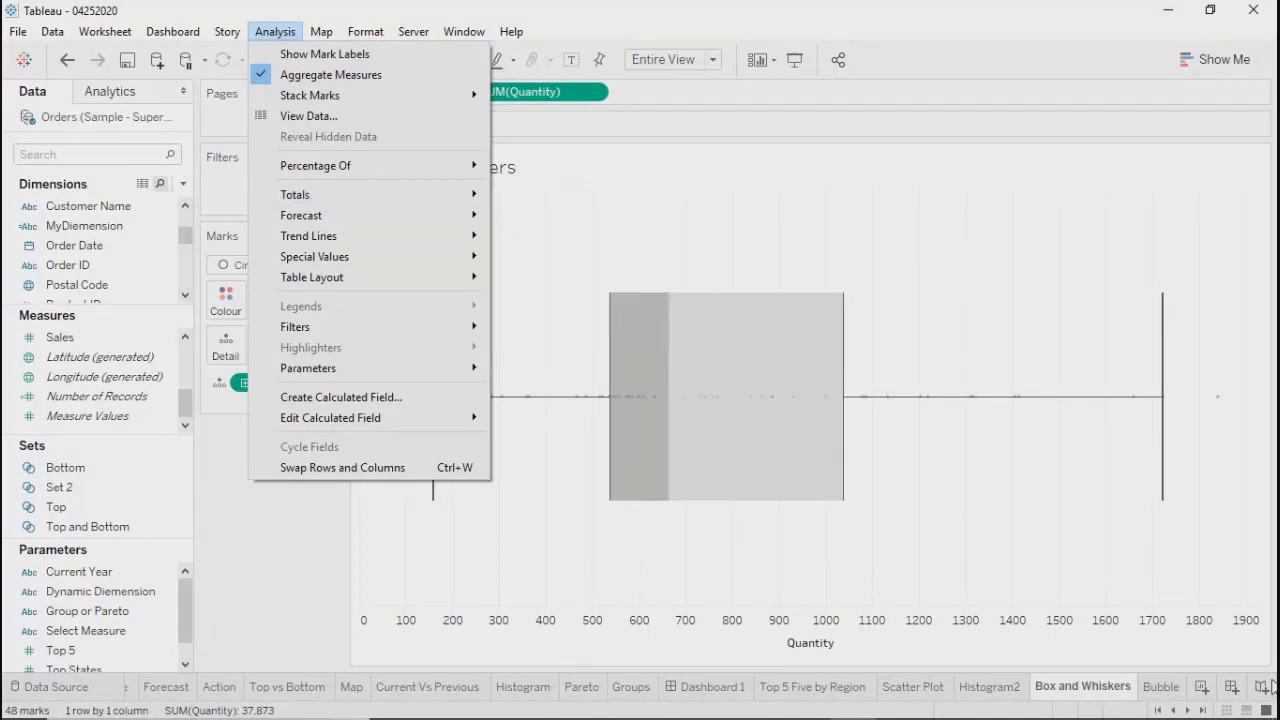
# Step: Create a new worksheet and place Order Date by year on Columns
pyautogui.click(1167, 697)
pyautogui.click(1201, 687)
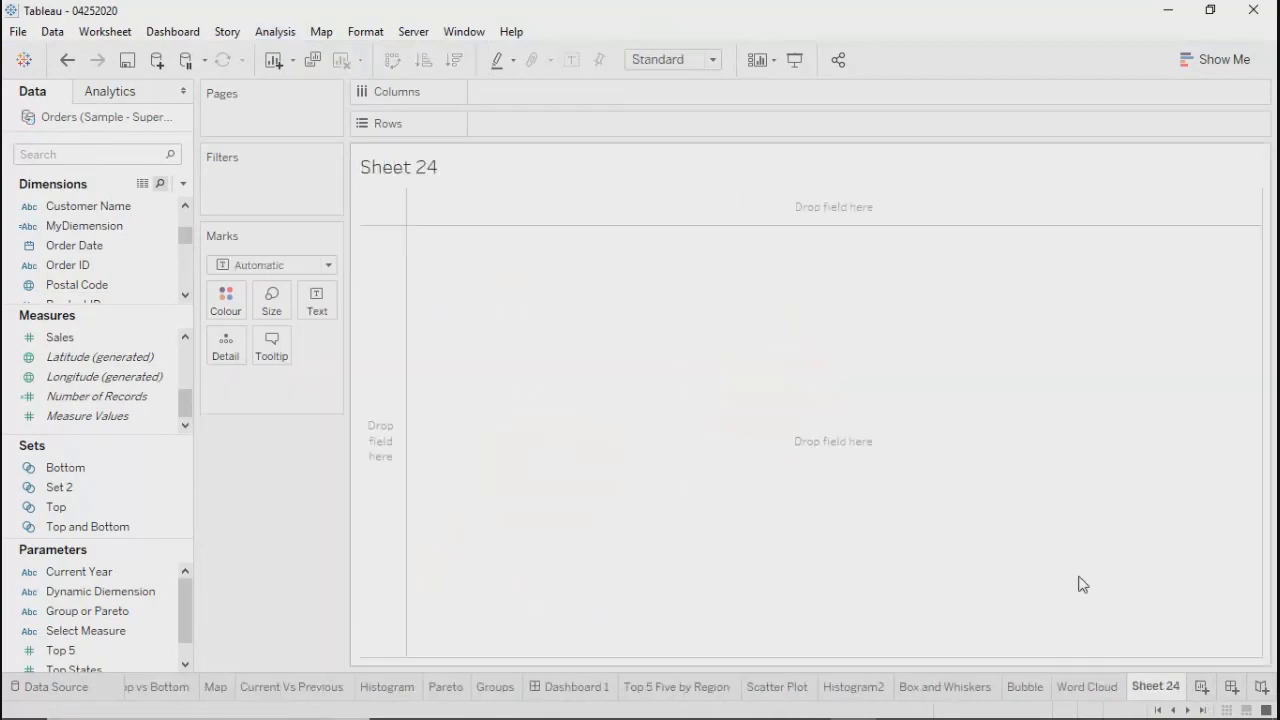
pyautogui.click(56, 248)
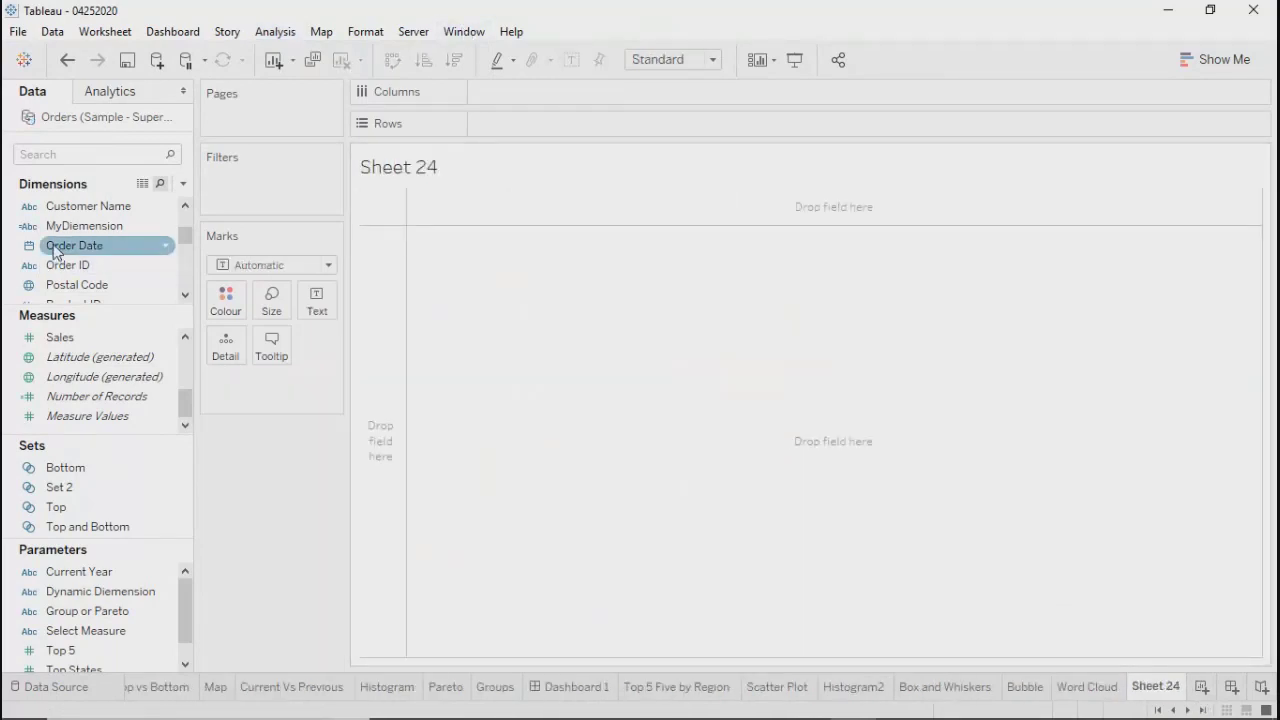
pyautogui.moveTo(70, 254); pyautogui.dragTo(641, 100)
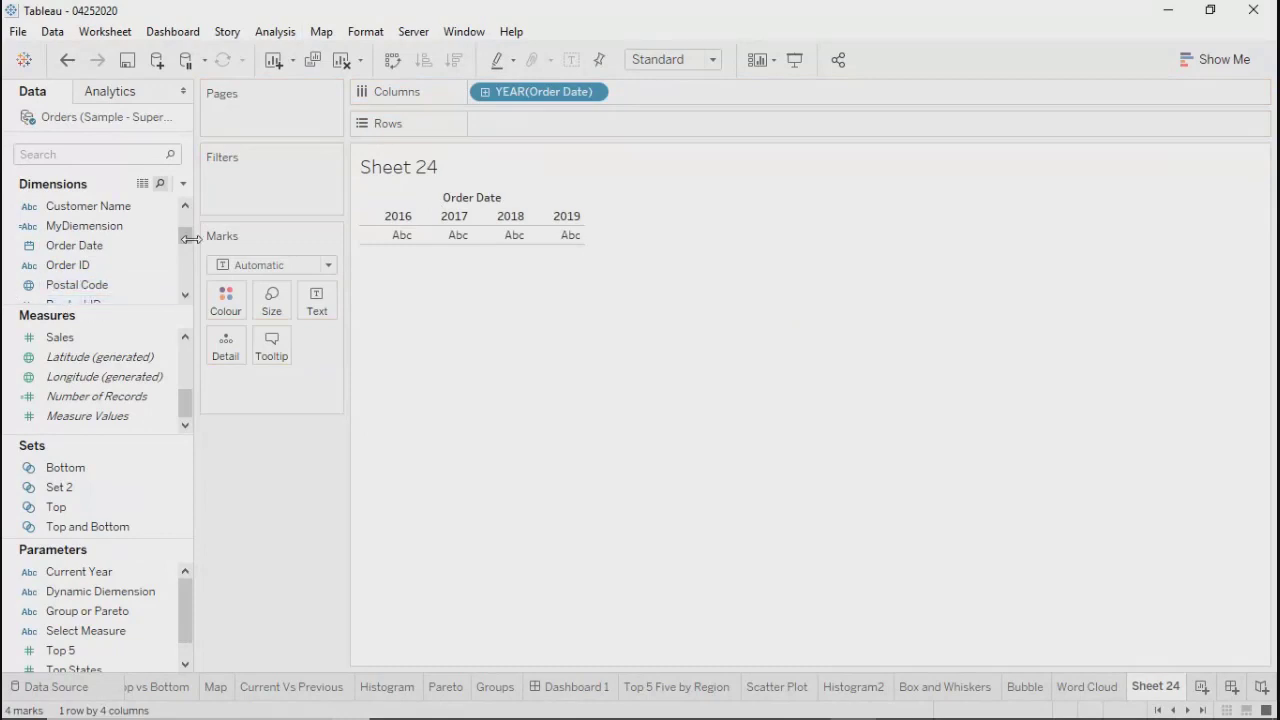
# Step: Add Sales and Profit to Rows, with Sub-Category placed before them
pyautogui.moveTo(185, 237); pyautogui.dragTo(187, 288)
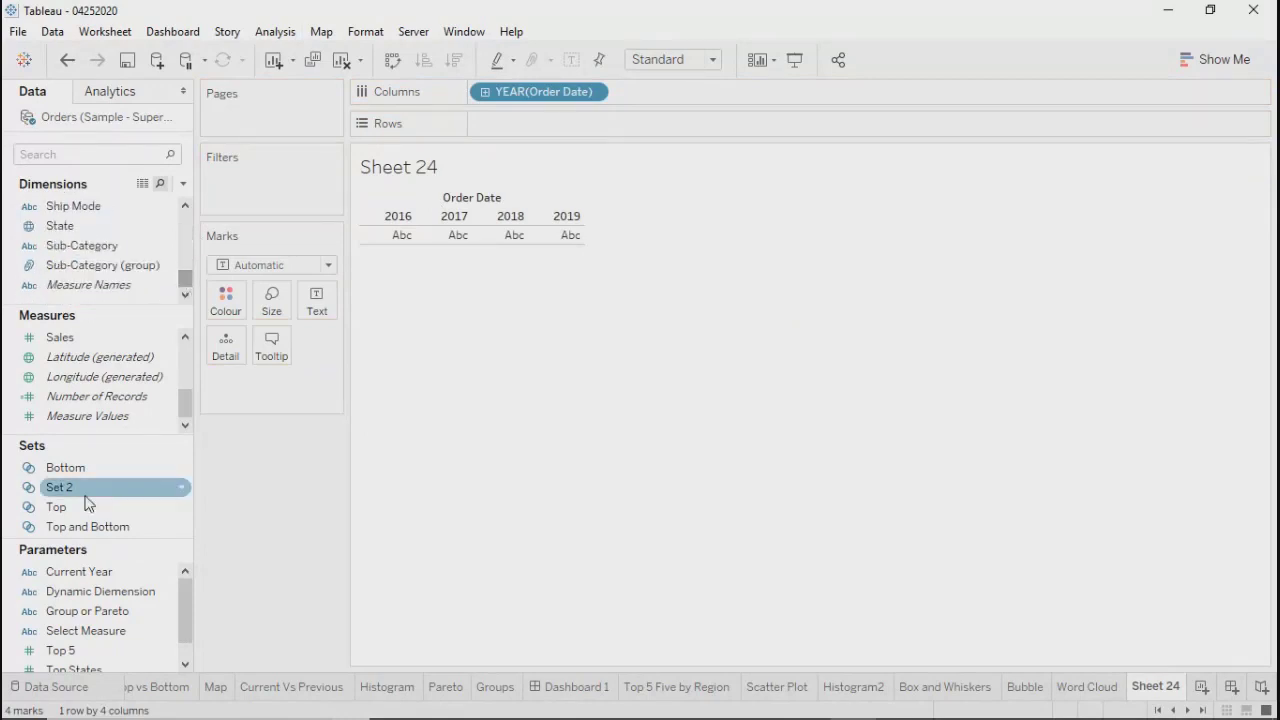
pyautogui.click(80, 341)
pyautogui.moveTo(80, 341); pyautogui.dragTo(518, 125)
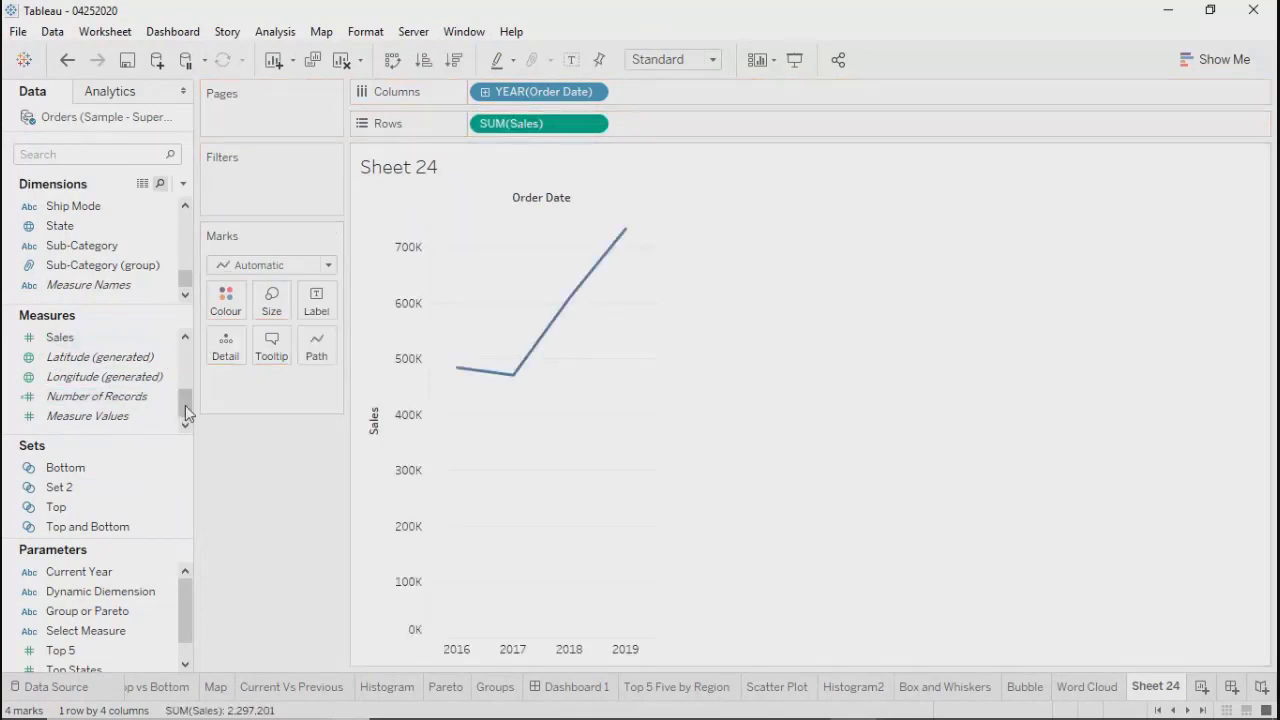
pyautogui.moveTo(186, 412); pyautogui.dragTo(192, 362)
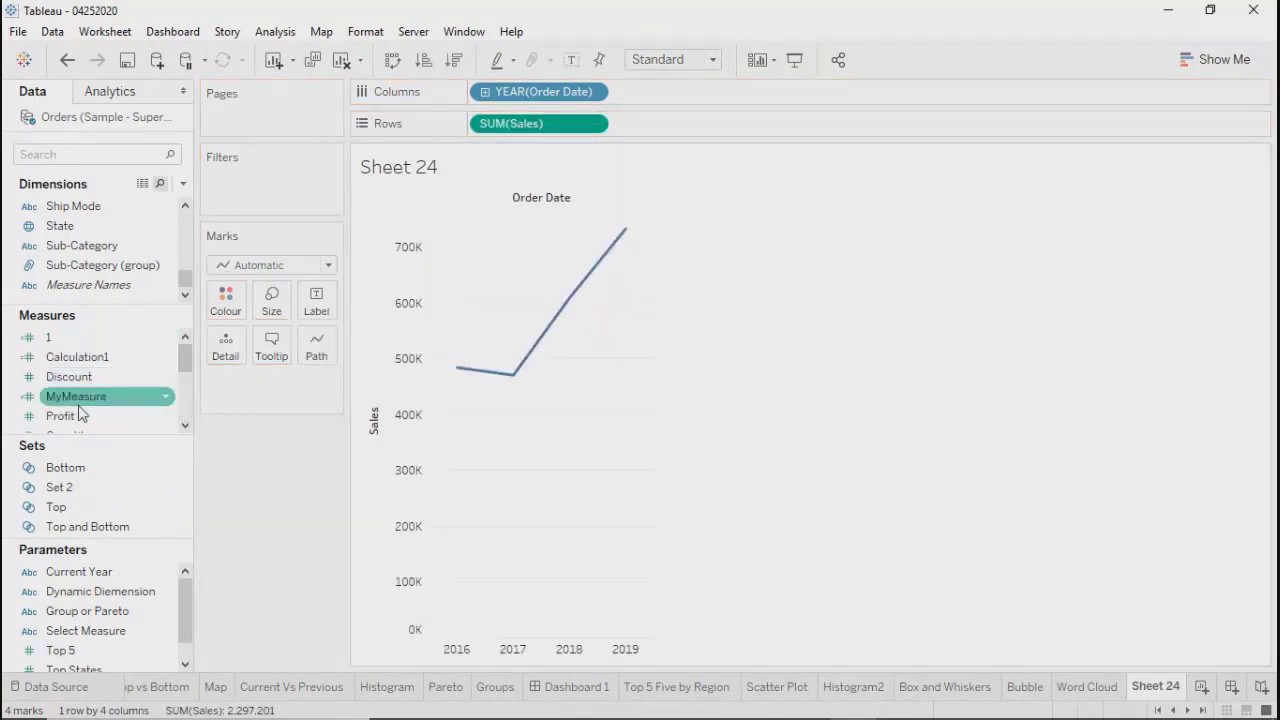
pyautogui.moveTo(75, 415); pyautogui.dragTo(672, 133)
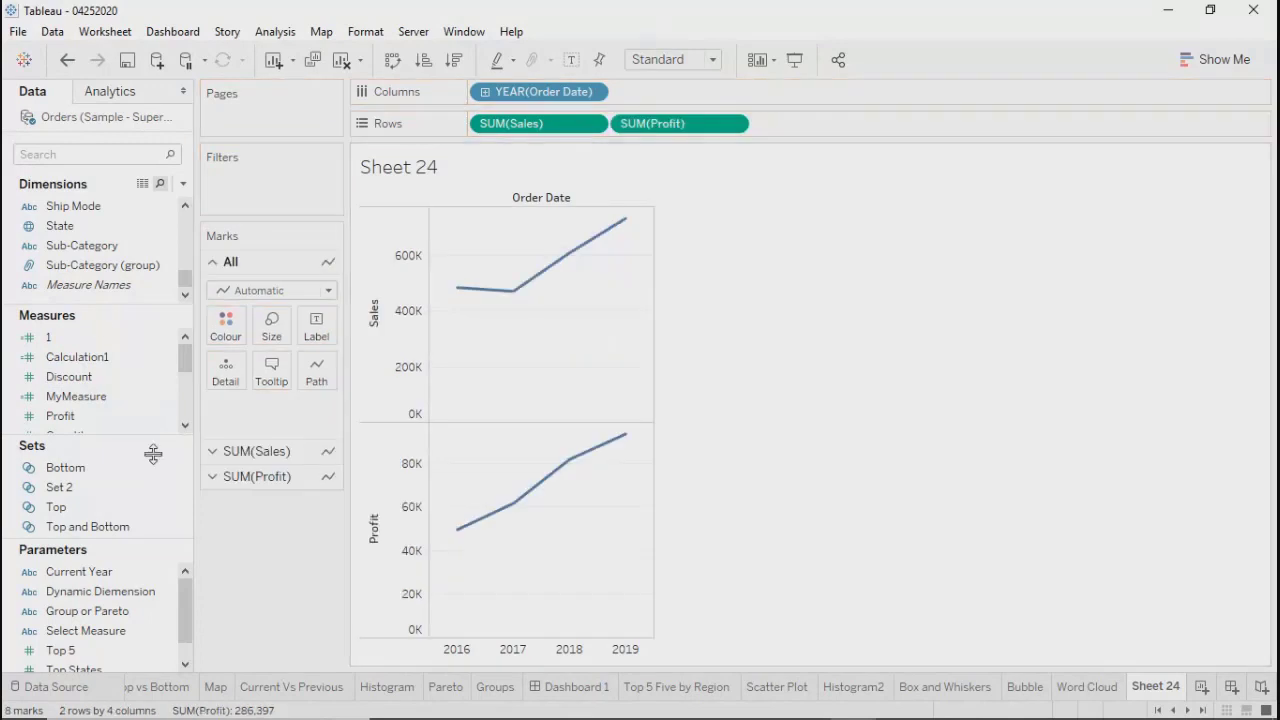
pyautogui.moveTo(185, 281)
pyautogui.mouseDown()
pyautogui.moveTo(186, 214)
pyautogui.moveTo(185, 279)
pyautogui.mouseUp()
pyautogui.moveTo(80, 245); pyautogui.dragTo(471, 129)
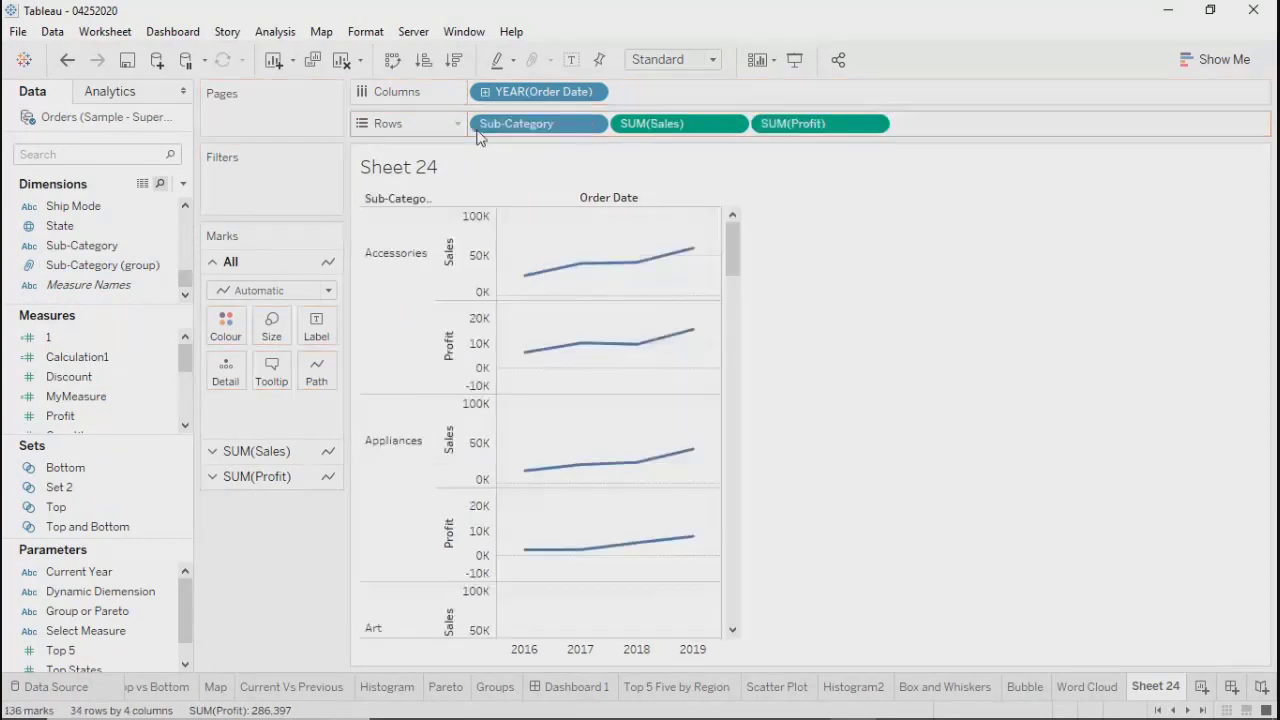
# Step: Convert the line charts into a text table of profit and sales by sub-category and year
pyautogui.click(1222, 59)
pyautogui.click(1120, 112)
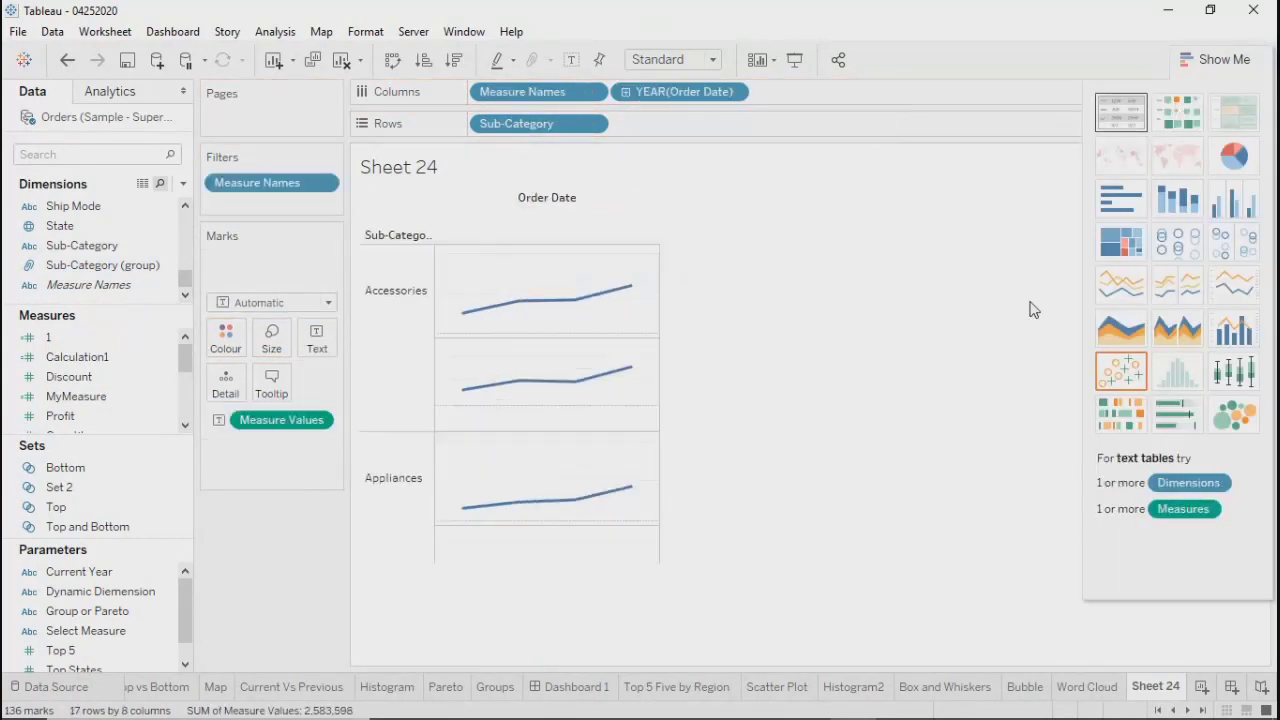
pyautogui.click(1208, 62)
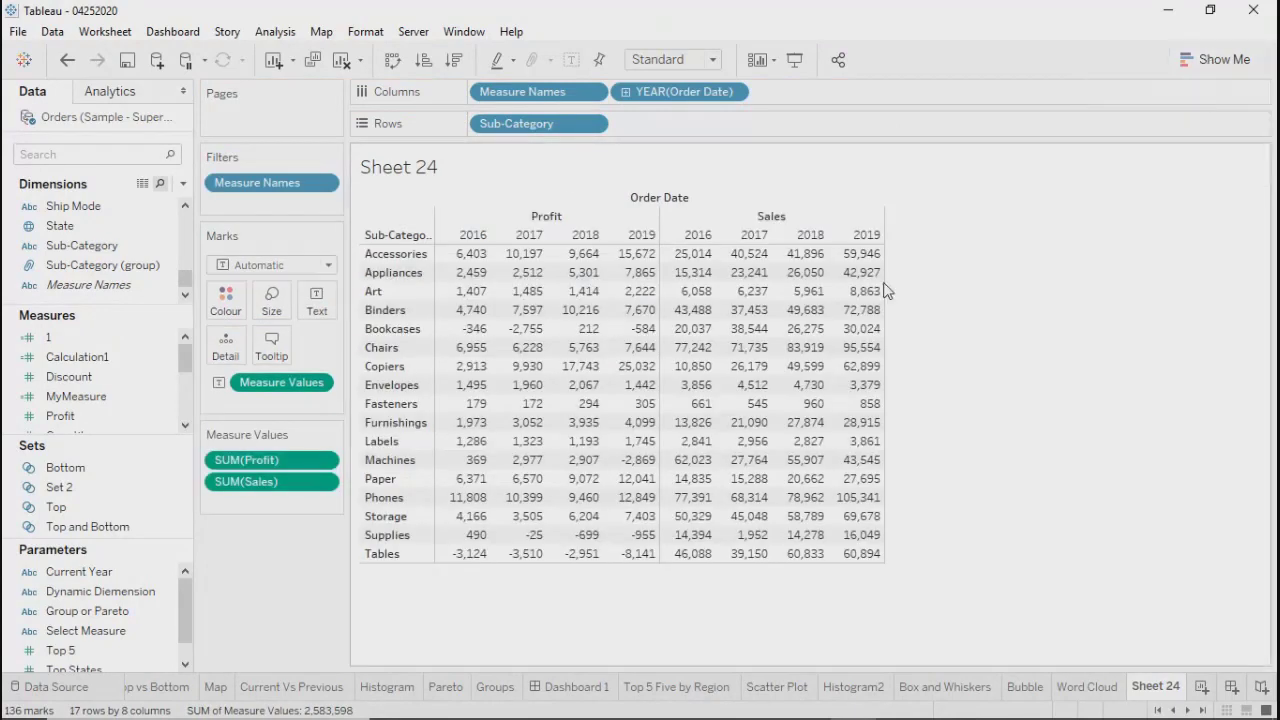
# Step: Format the sheet title with light beige shading and a thin solid black border
pyautogui.rightClick(540, 176)
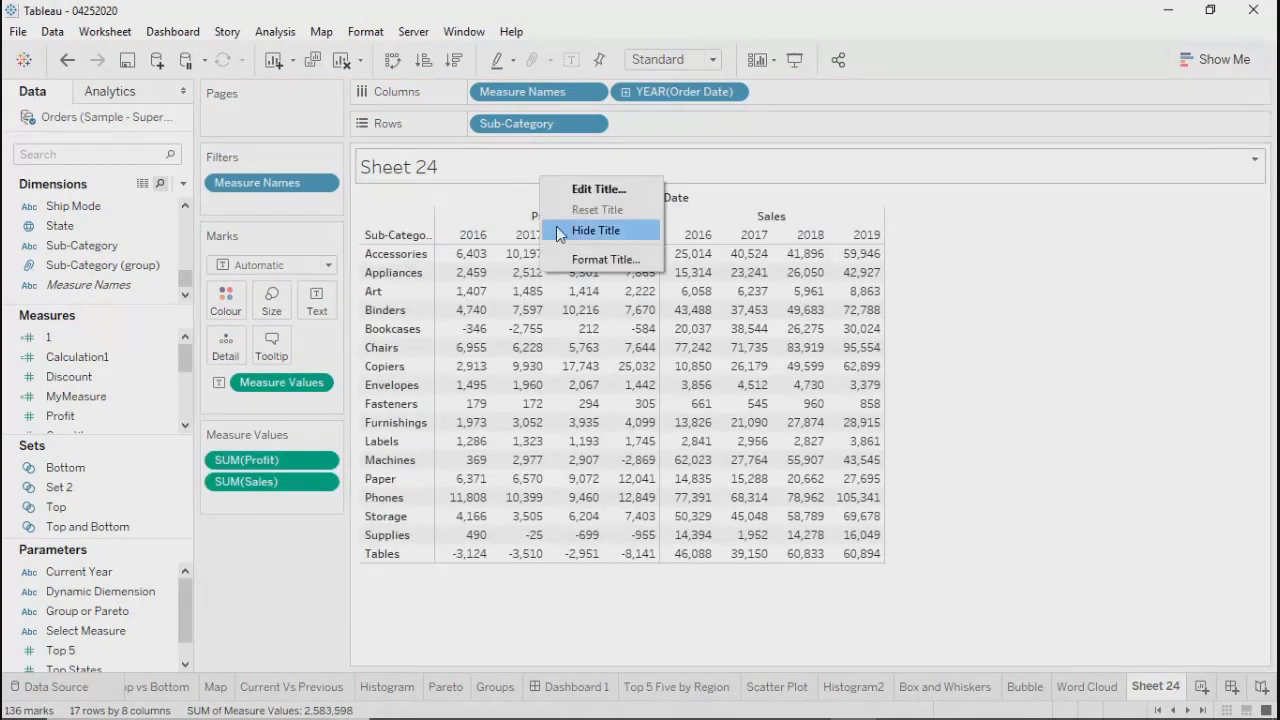
pyautogui.click(605, 261)
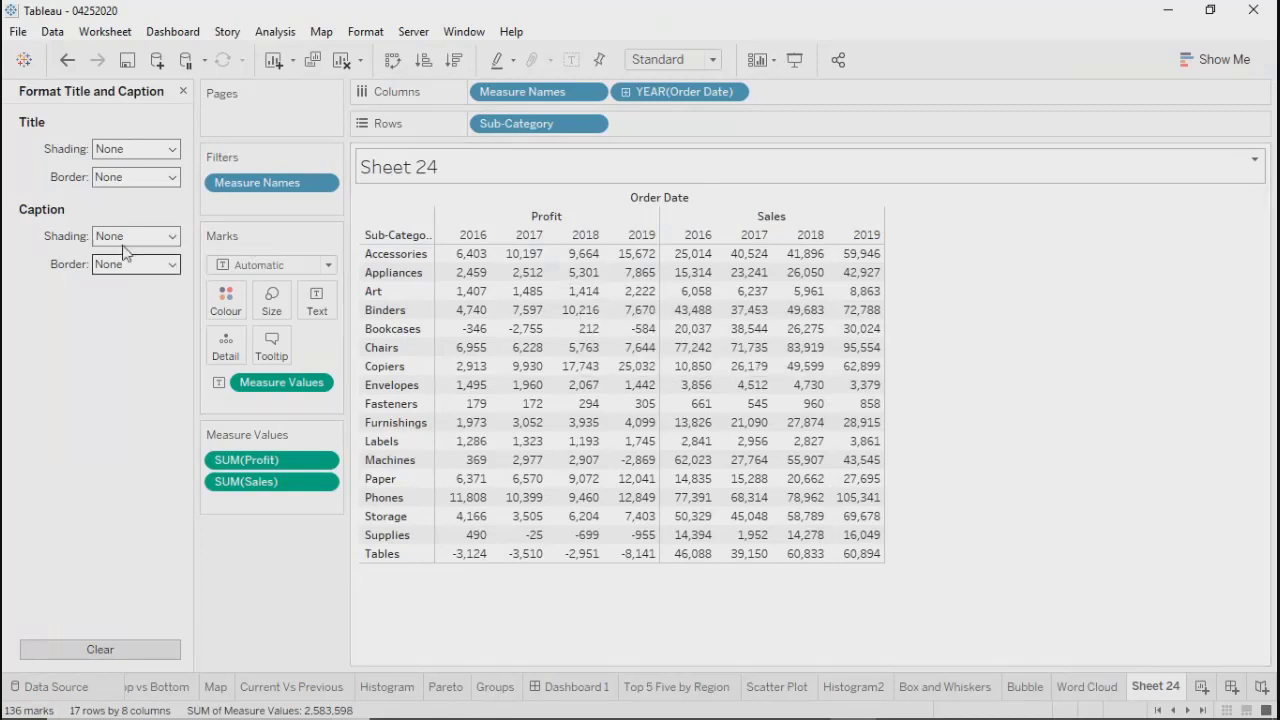
pyautogui.click(128, 177)
pyautogui.click(110, 302)
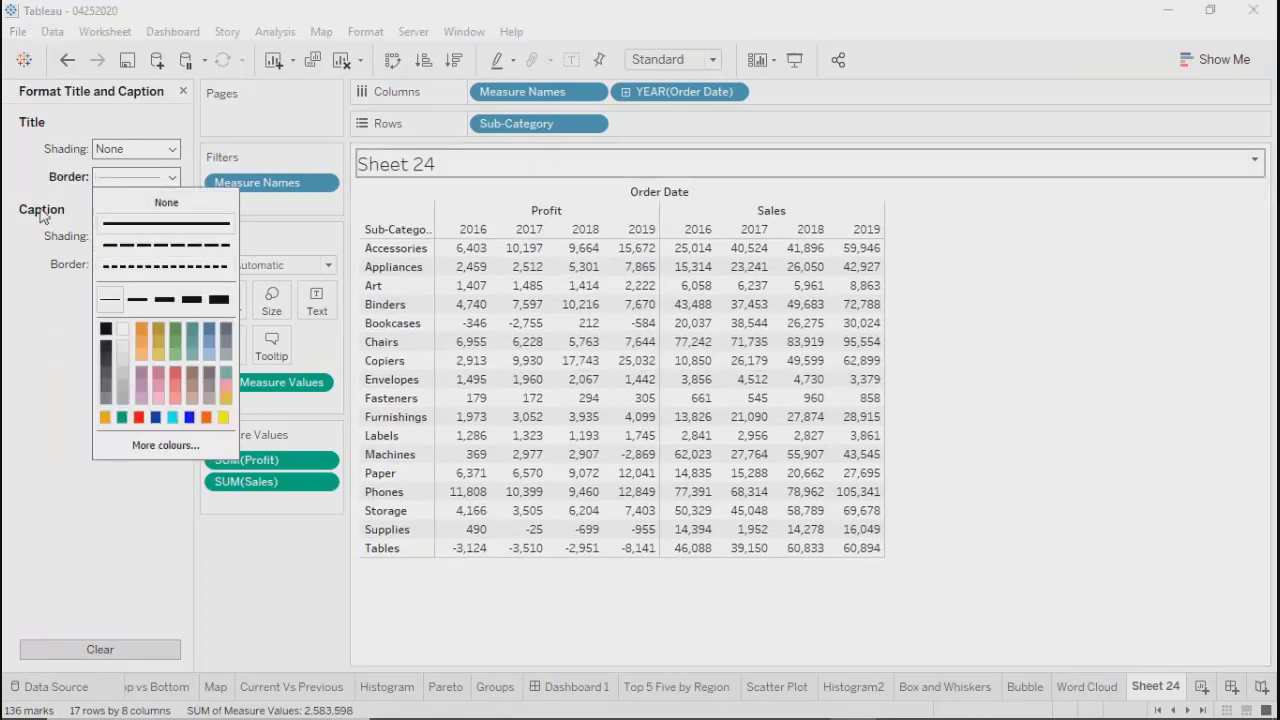
pyautogui.click(114, 148)
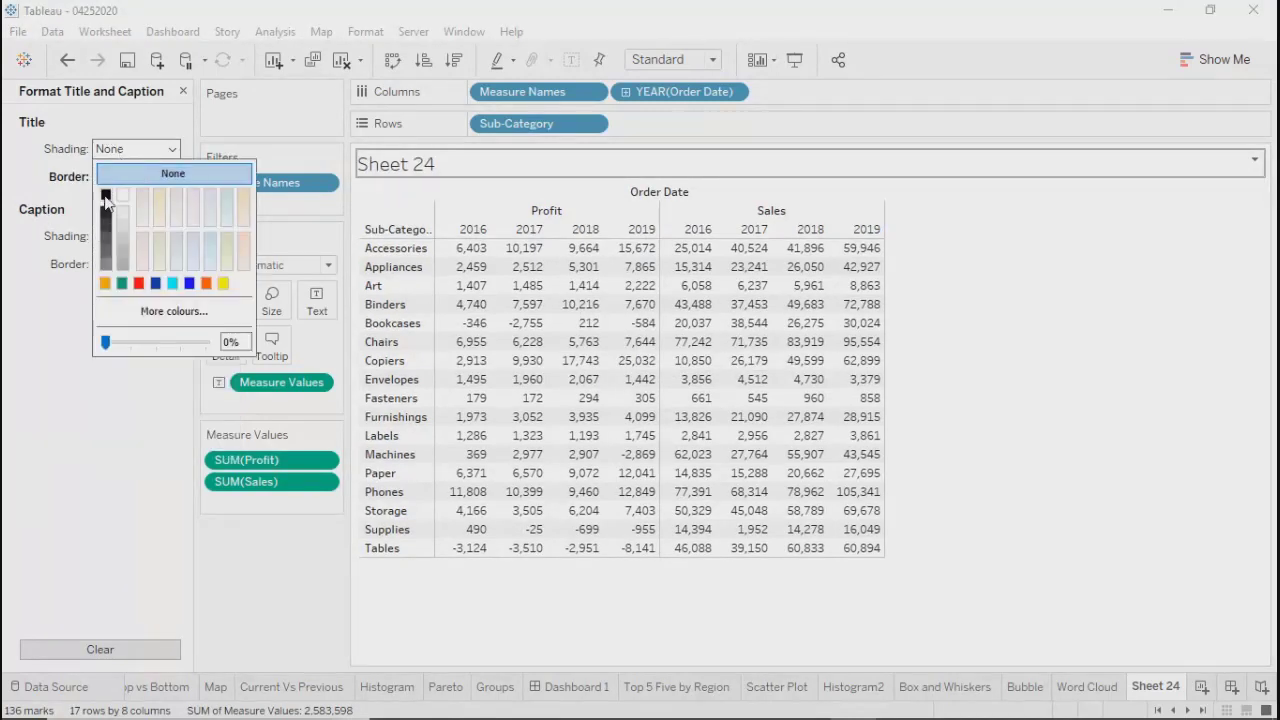
pyautogui.click(245, 203)
pyautogui.click(22, 400)
pyautogui.click(137, 176)
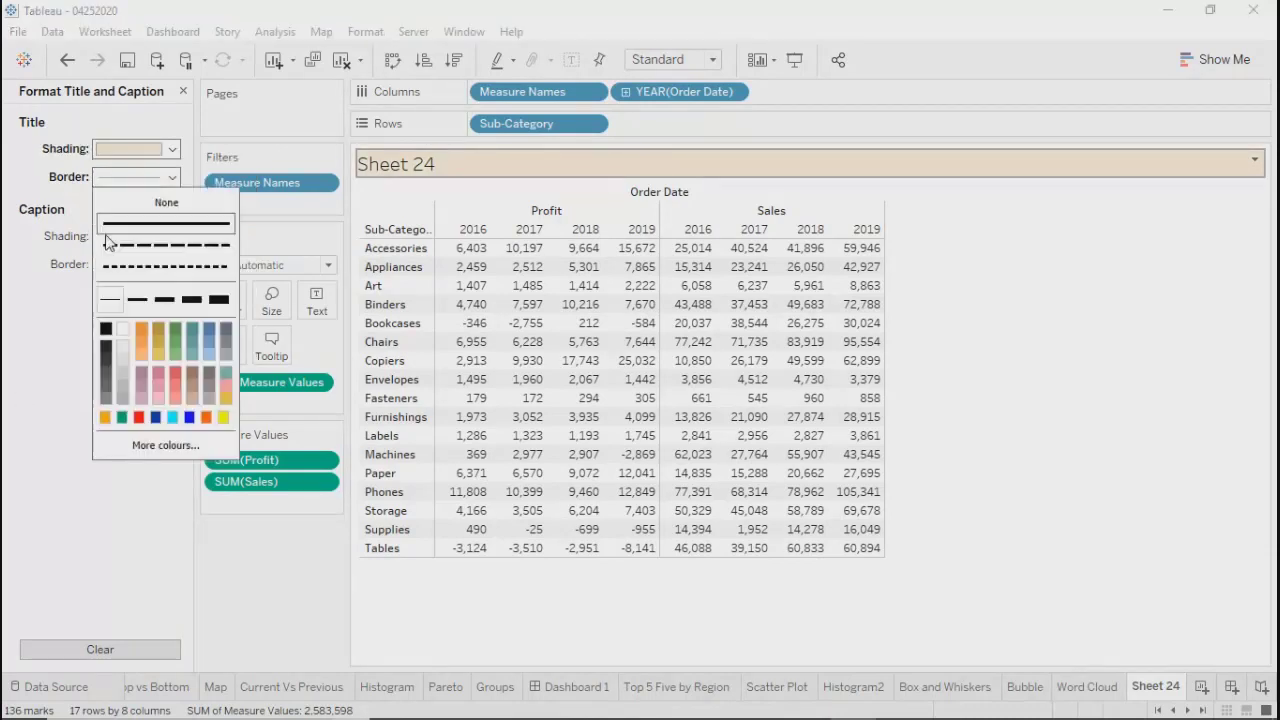
pyautogui.click(110, 328)
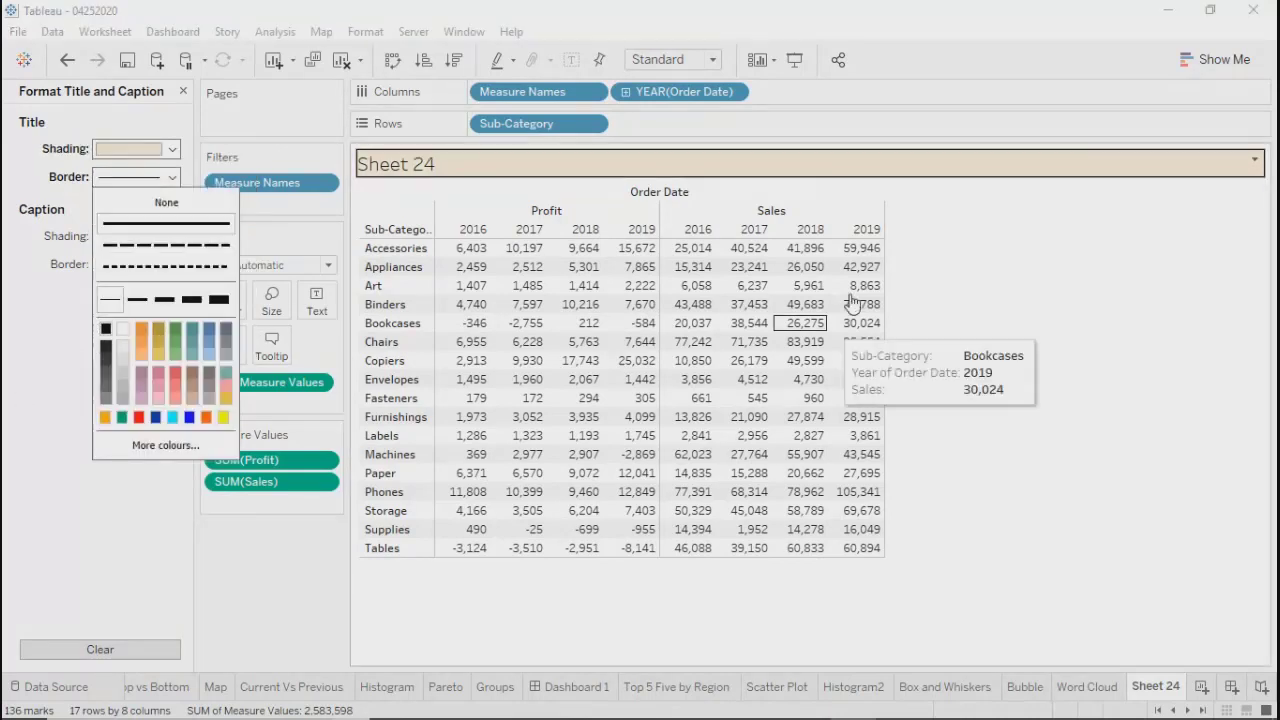
# Step: Set the sheet title's font size to 12 and centre it
pyautogui.click(811, 157)
pyautogui.doubleClick(811, 157)
pyautogui.moveTo(819, 331); pyautogui.dragTo(437, 340)
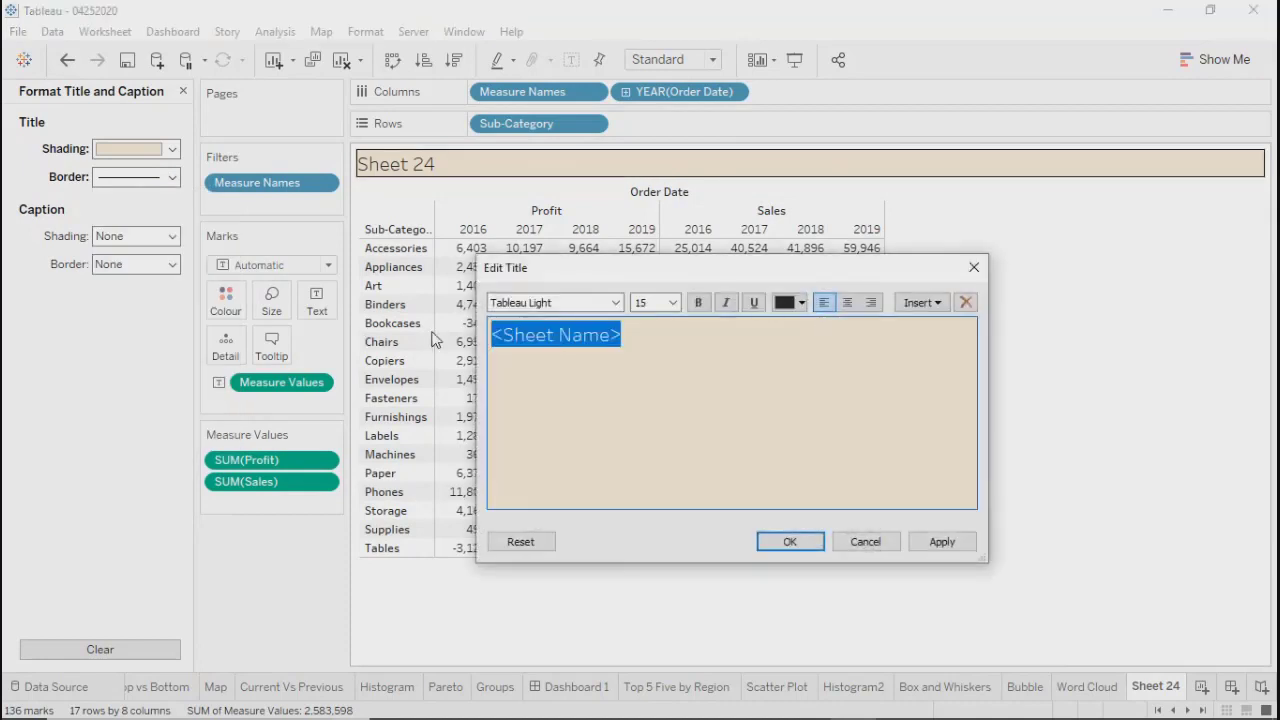
pyautogui.click(672, 302)
pyautogui.click(639, 367)
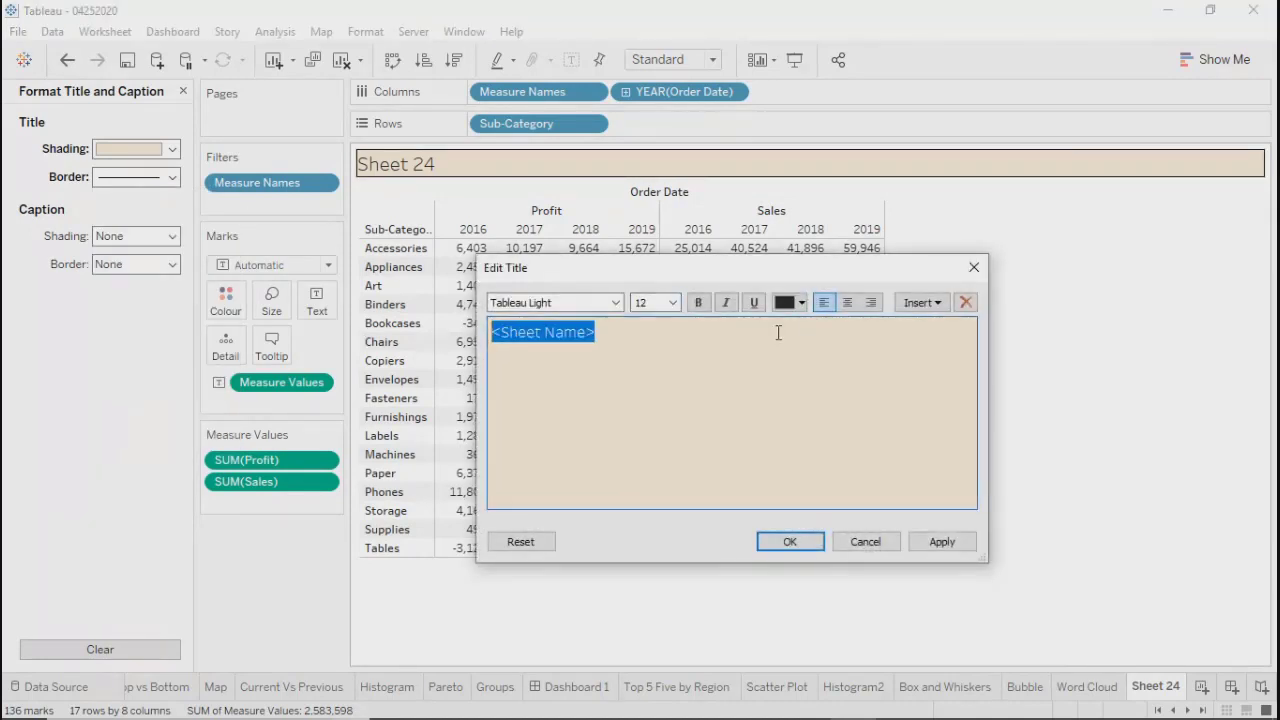
pyautogui.click(846, 303)
pyautogui.click(945, 541)
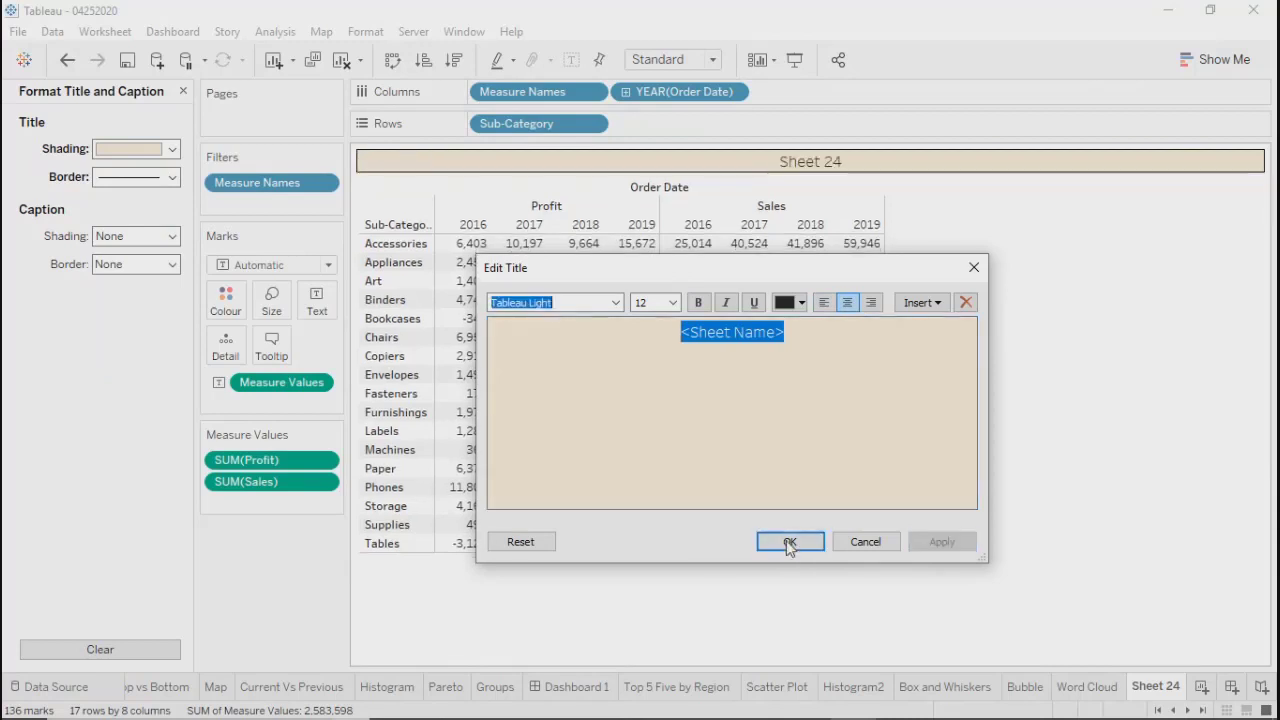
pyautogui.click(775, 541)
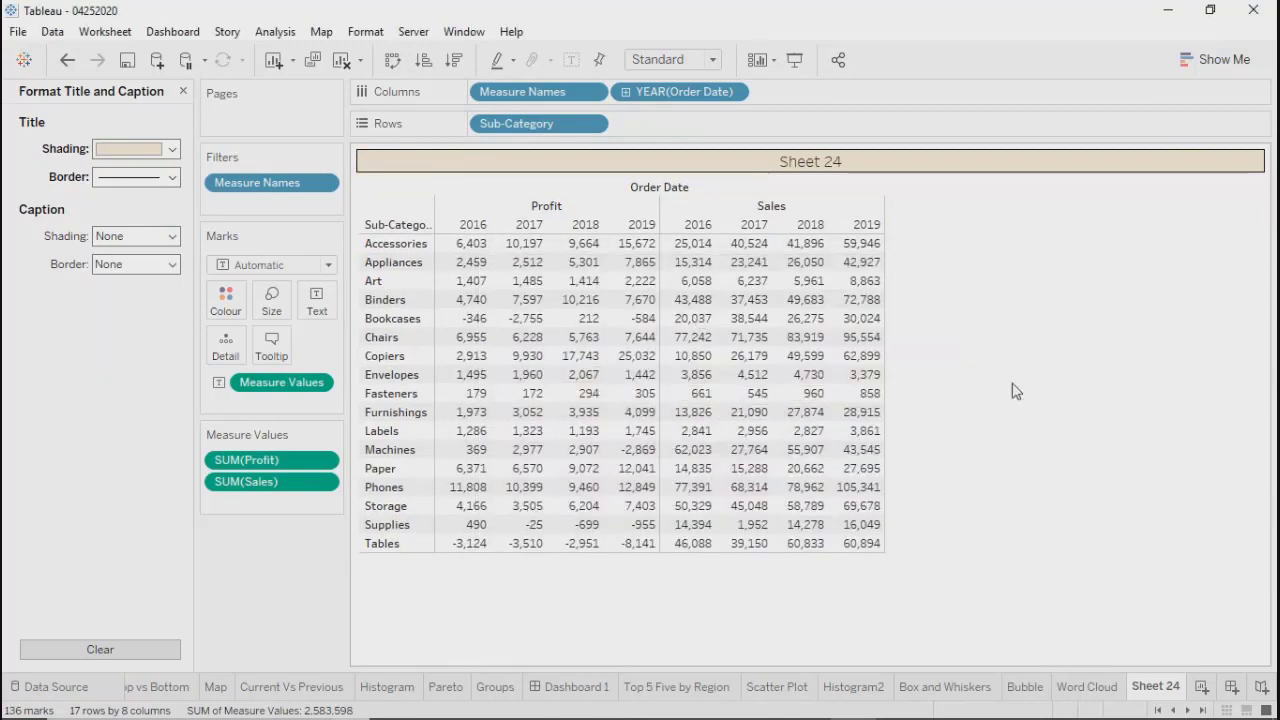
# Step: Show the row grand totals and the column grand totals in the profit and sales table
pyautogui.click(274, 32)
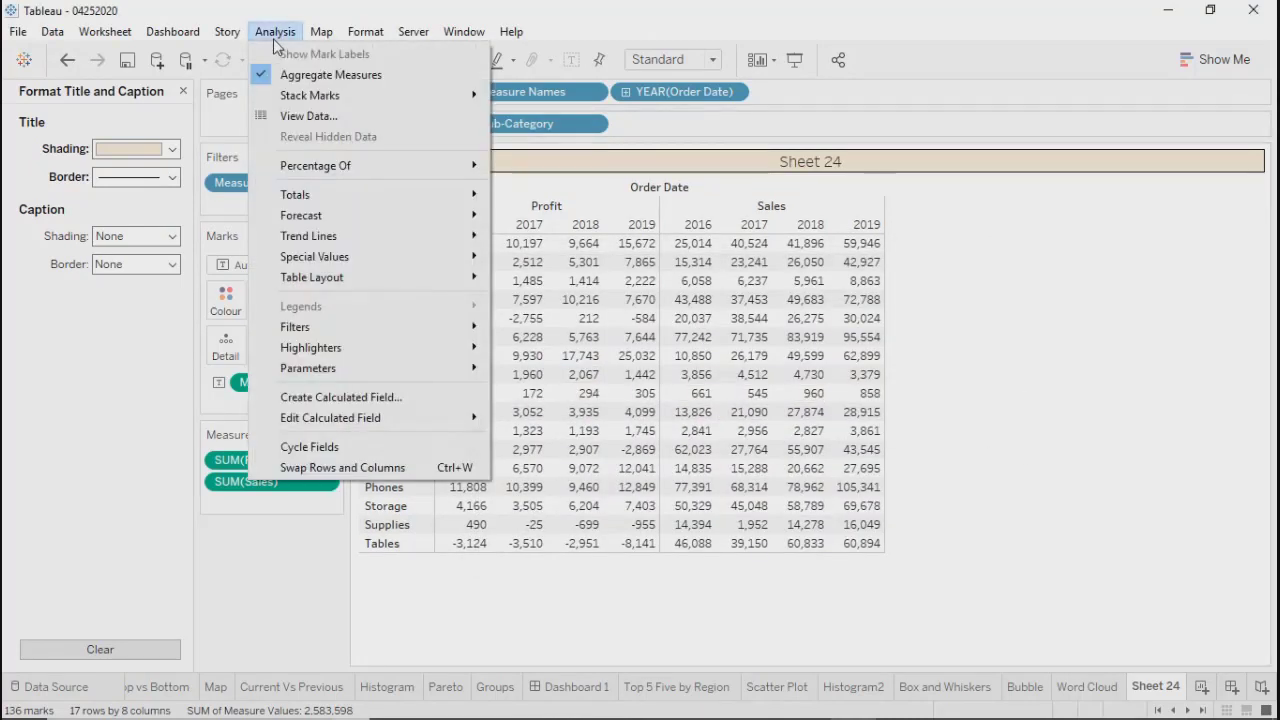
pyautogui.moveTo(340, 195)
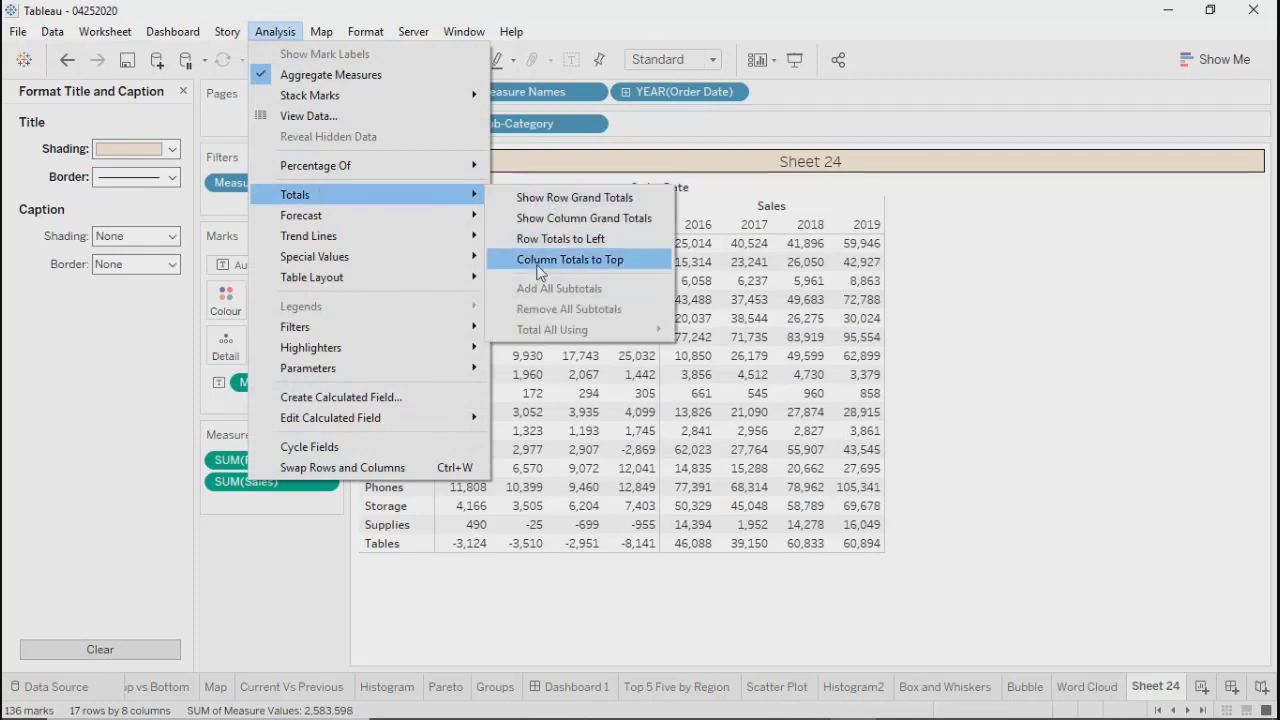
pyautogui.click(531, 200)
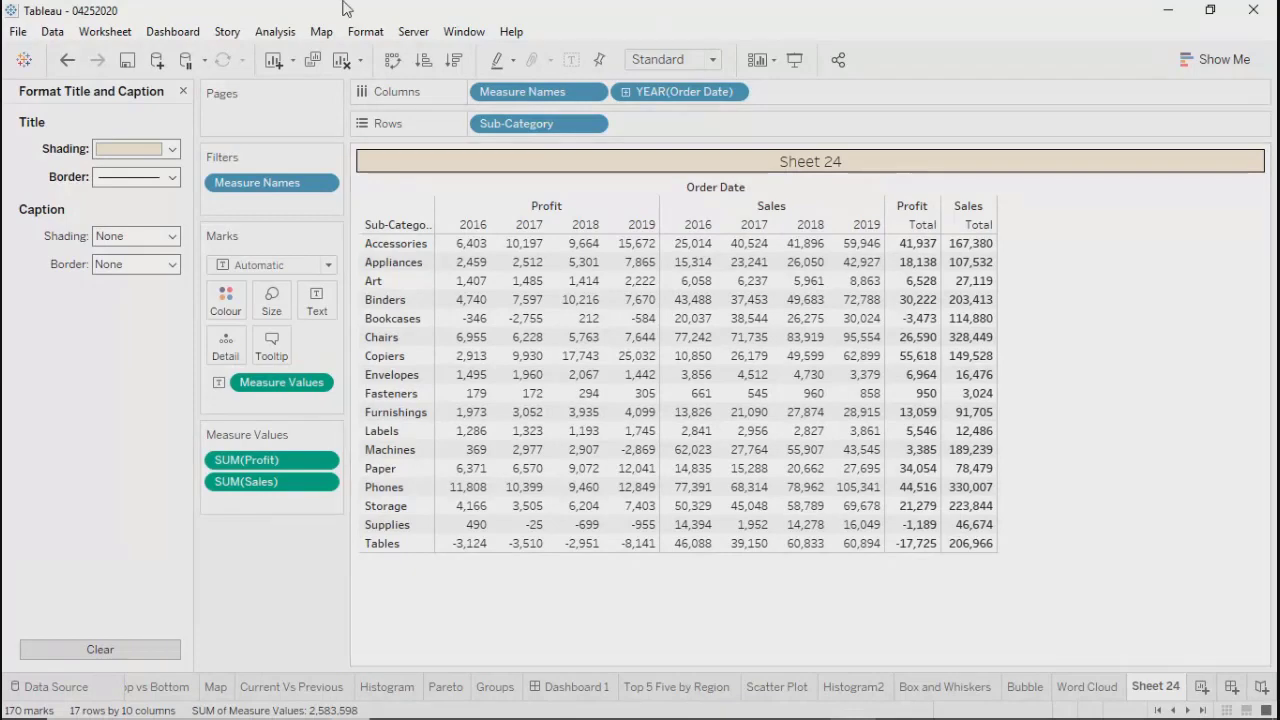
pyautogui.click(271, 36)
pyautogui.moveTo(434, 197)
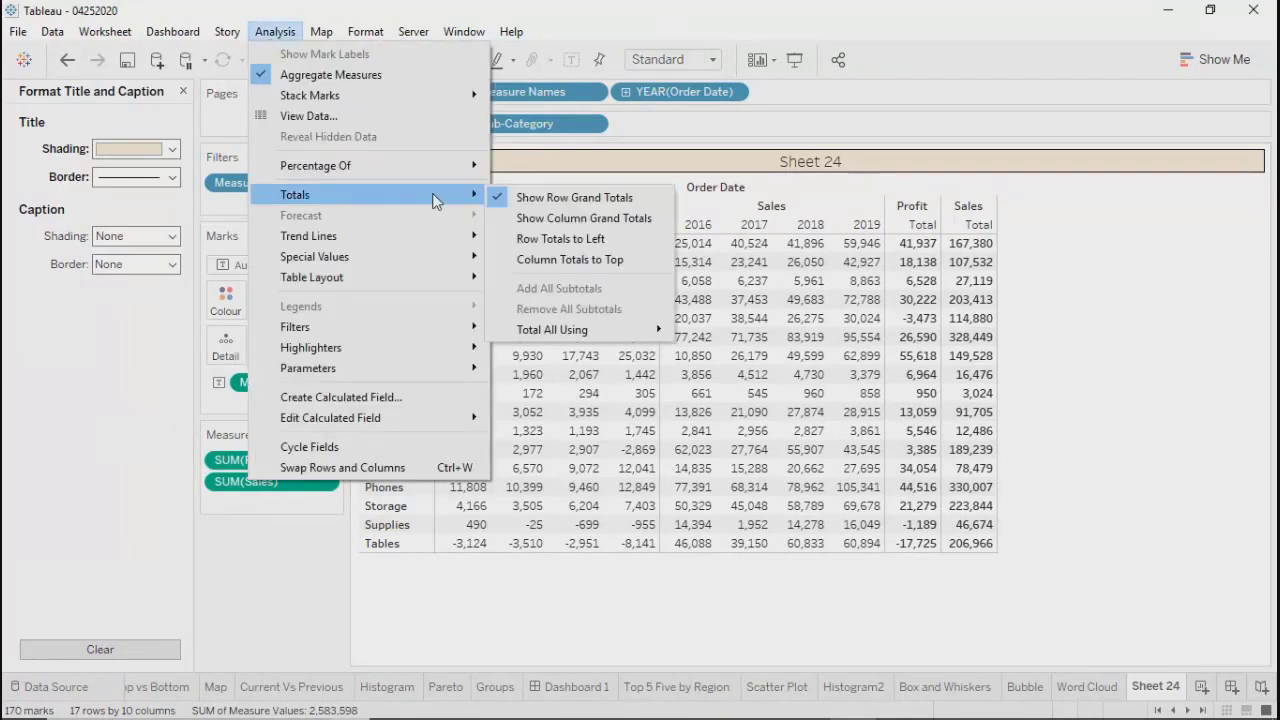
pyautogui.click(580, 219)
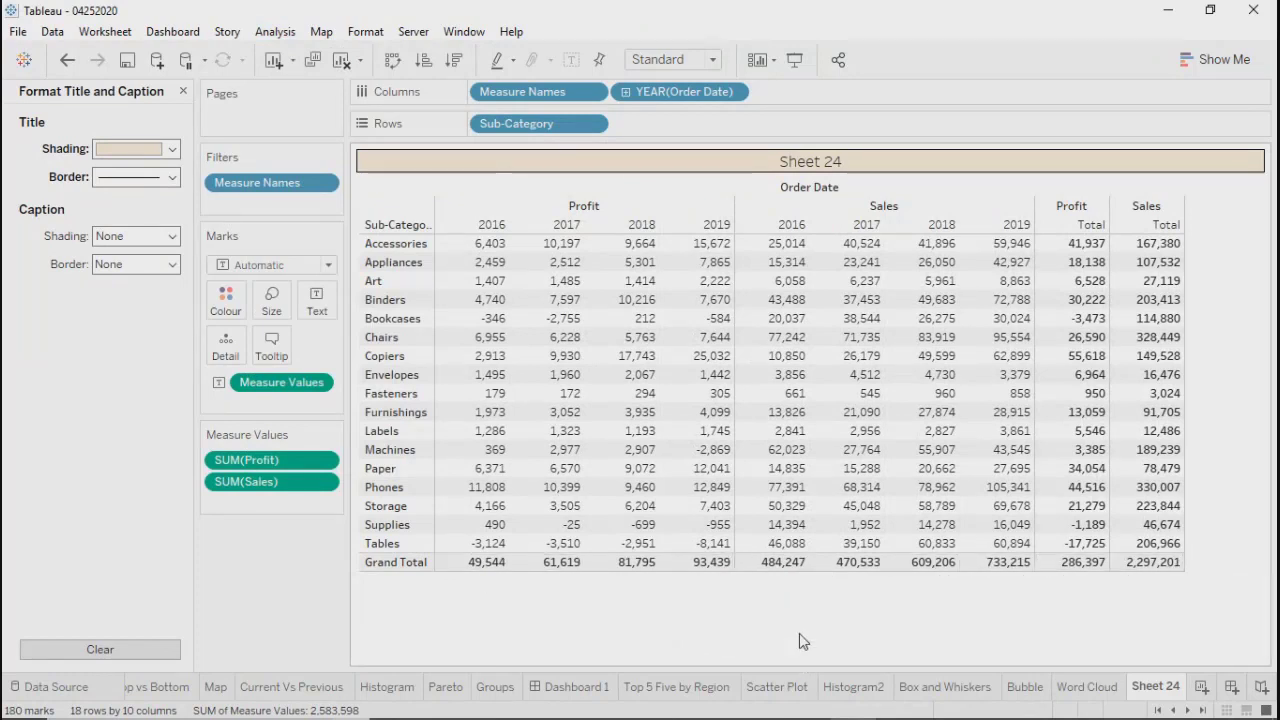
# Step: Place the row grand totals at the left of the table and the column grand totals at its top
pyautogui.click(280, 33)
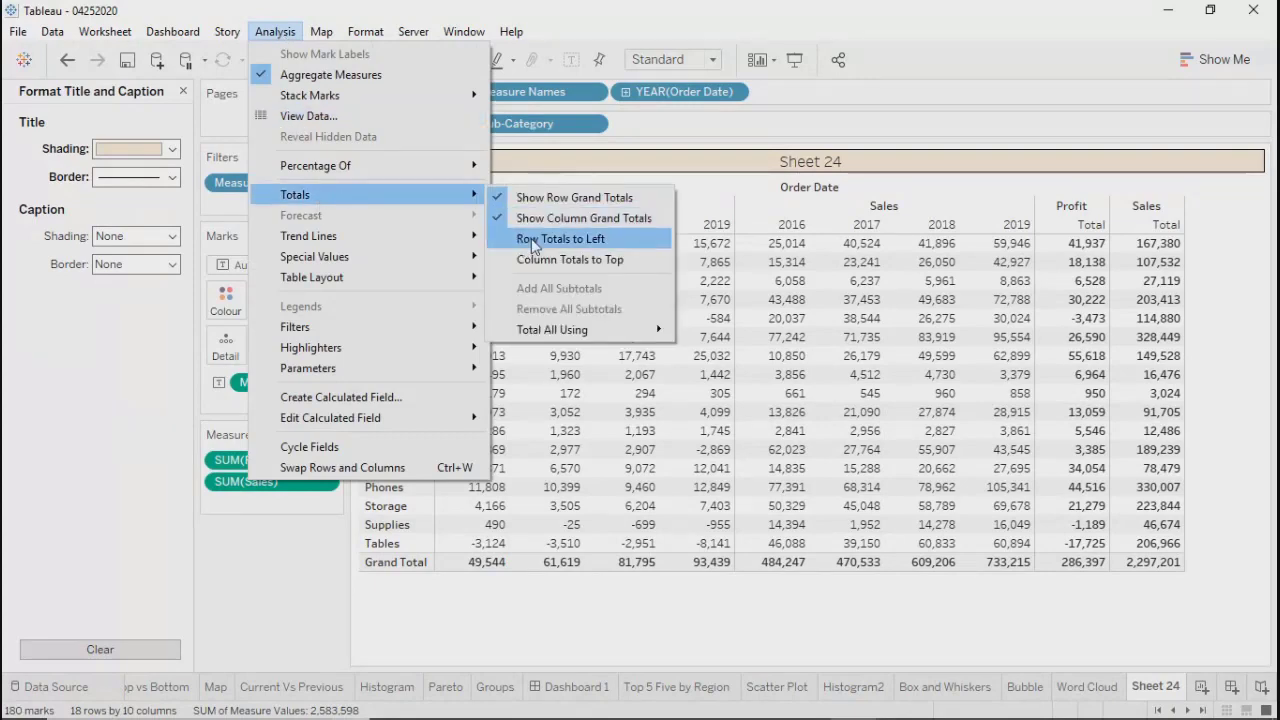
pyautogui.click(531, 238)
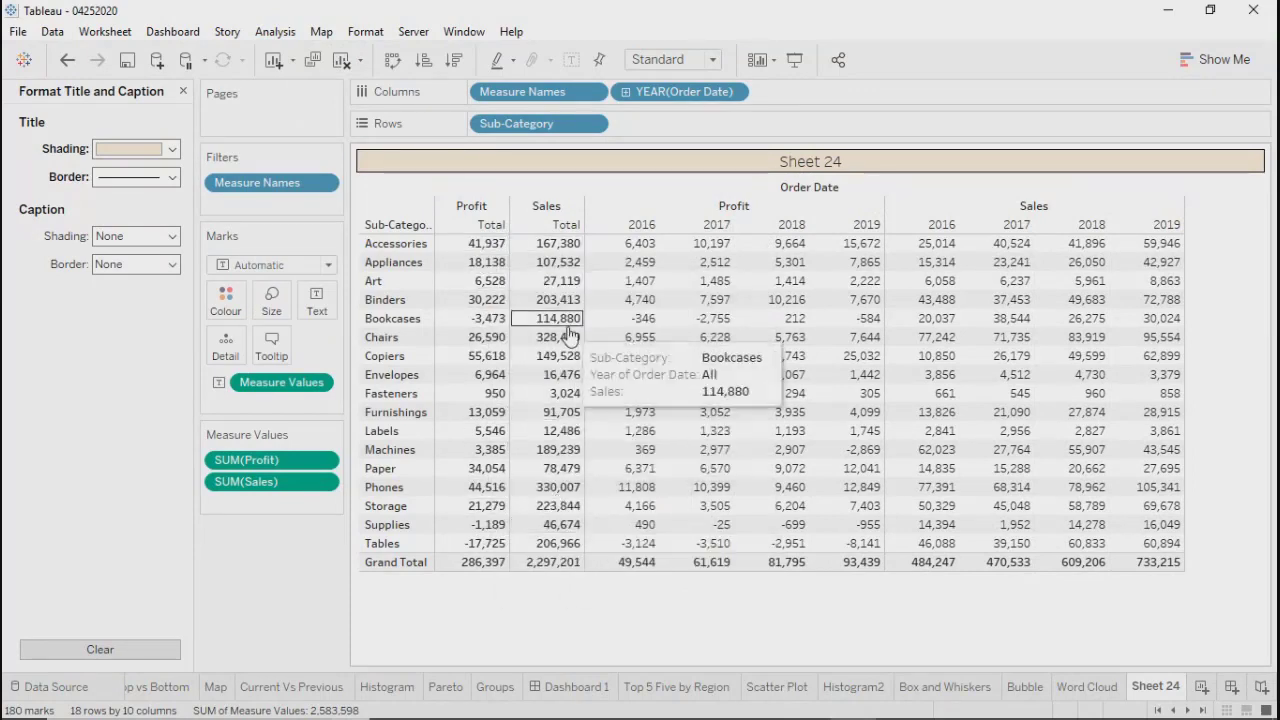
pyautogui.click(275, 31)
pyautogui.click(283, 33)
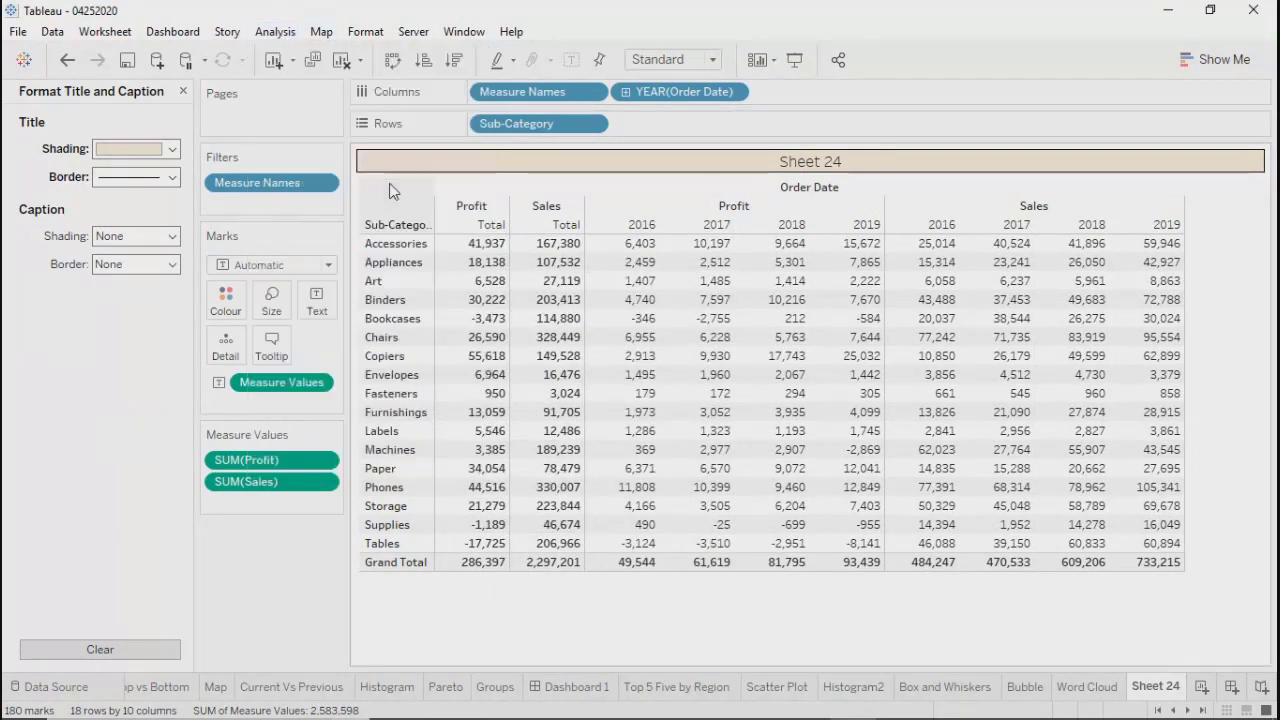
pyautogui.click(275, 31)
pyautogui.moveTo(311, 194)
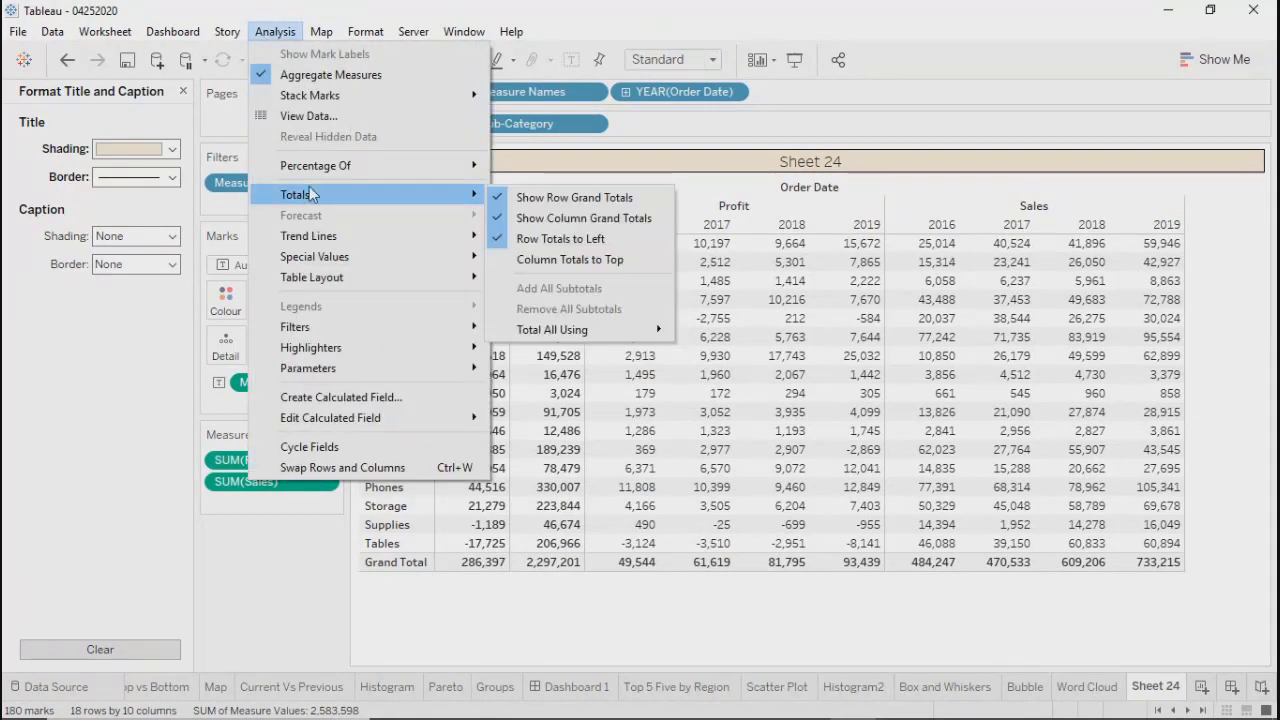
pyautogui.click(582, 261)
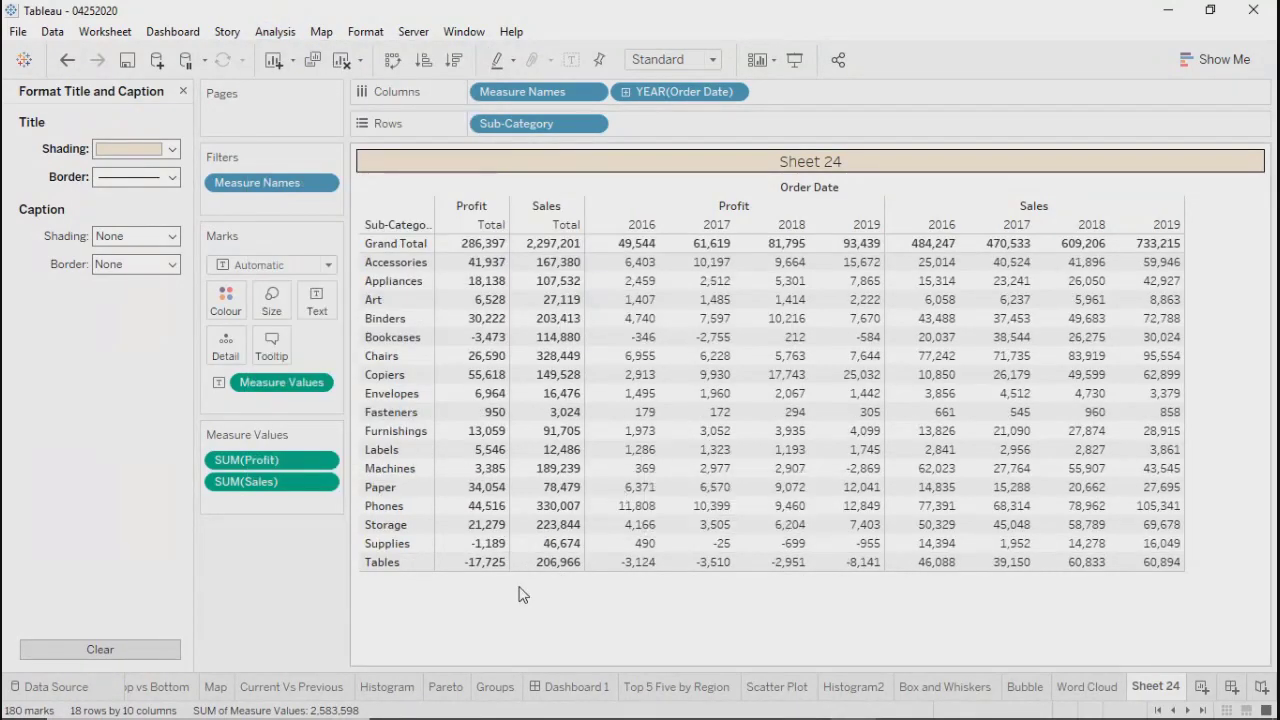
# Step: Hide both the row and the column grand totals
pyautogui.click(275, 31)
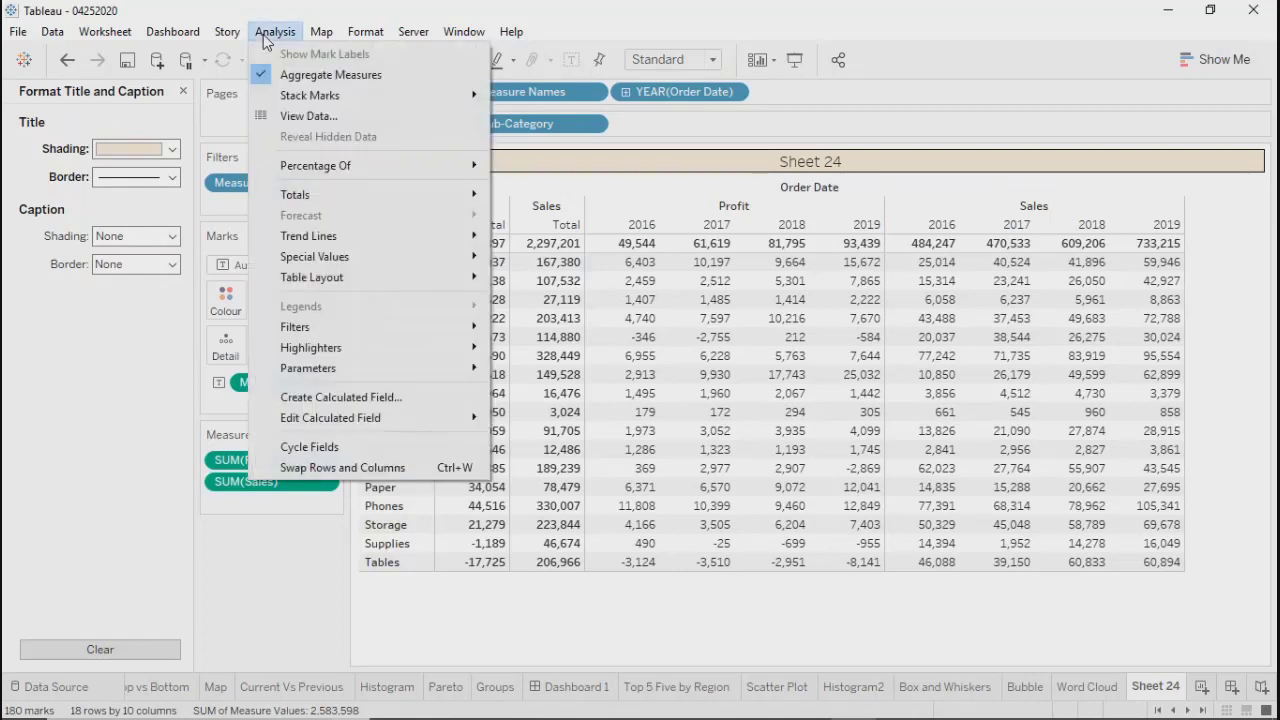
pyautogui.moveTo(406, 192)
pyautogui.click(565, 198)
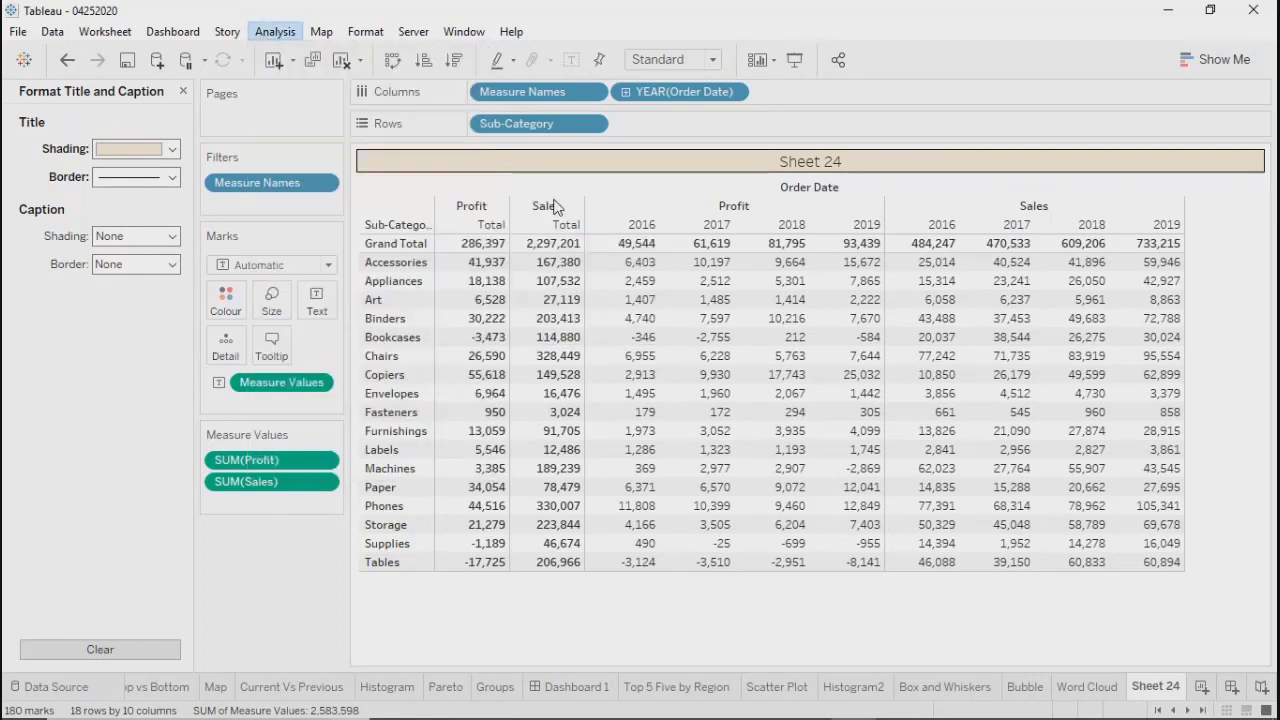
pyautogui.click(275, 31)
pyautogui.moveTo(389, 196)
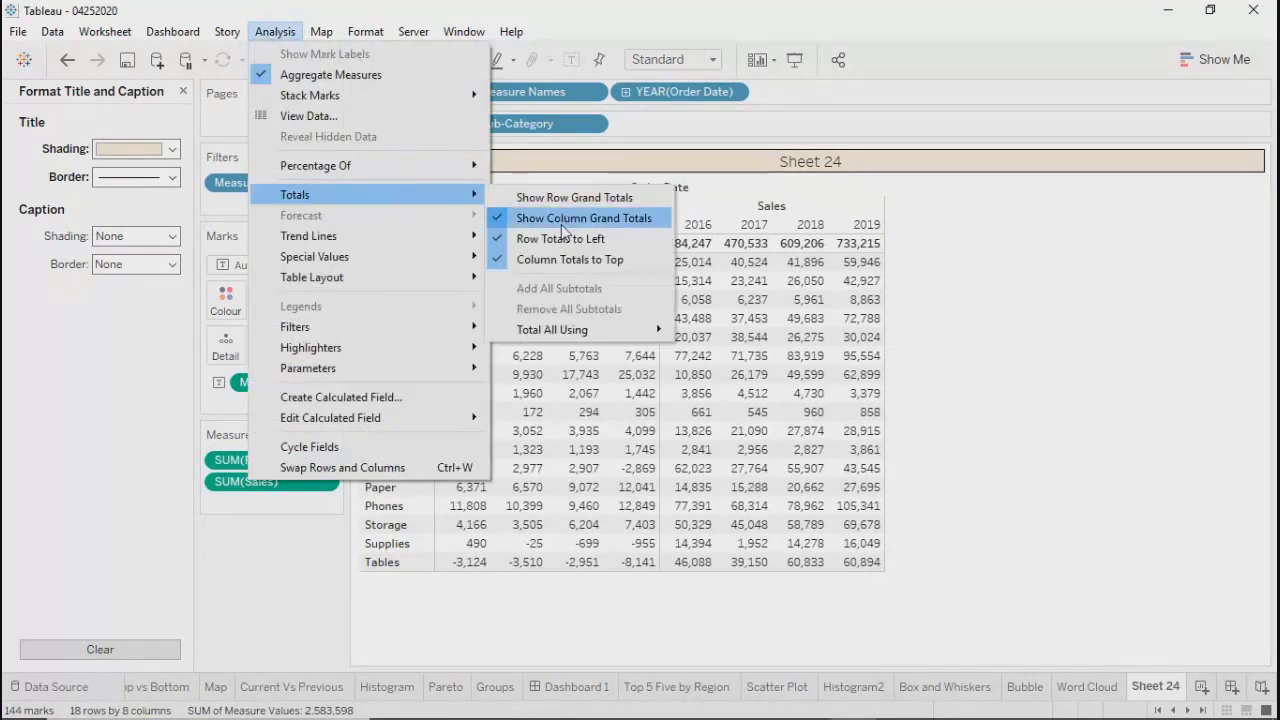
pyautogui.click(545, 217)
# Step: Turn off the options that place row totals to the left and column totals to the top
pyautogui.click(275, 31)
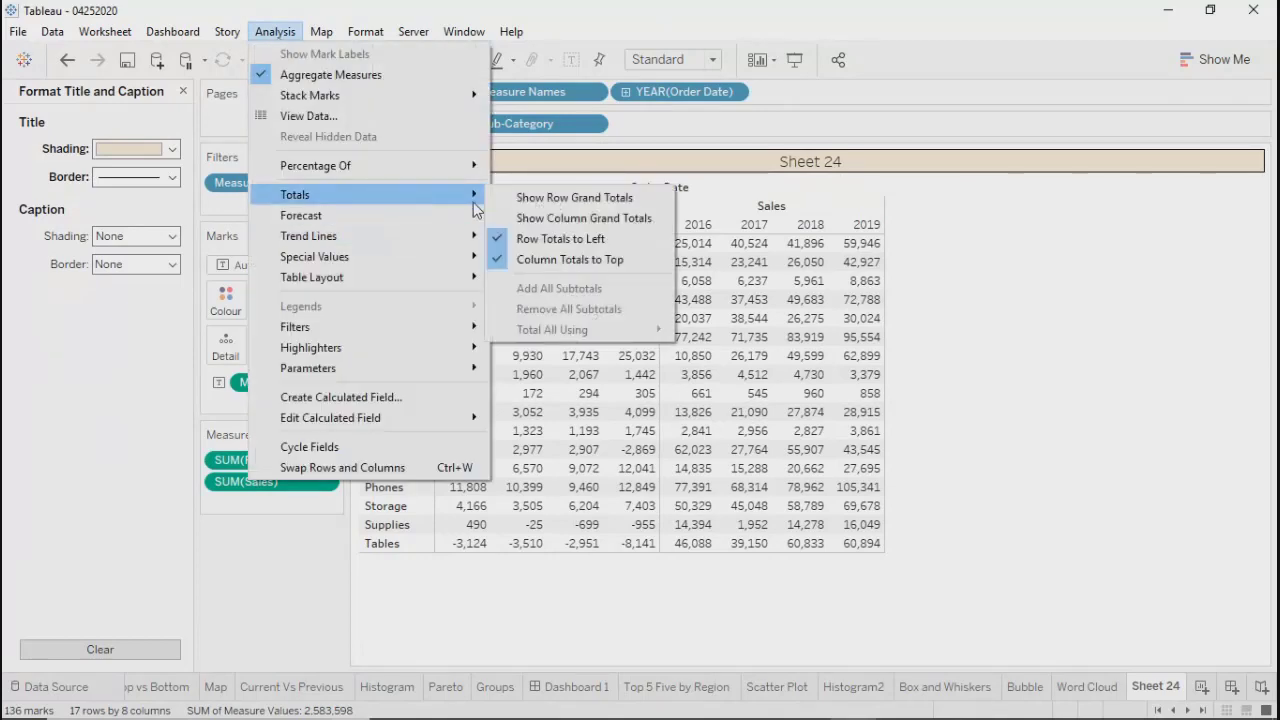
pyautogui.click(523, 240)
pyautogui.click(227, 31)
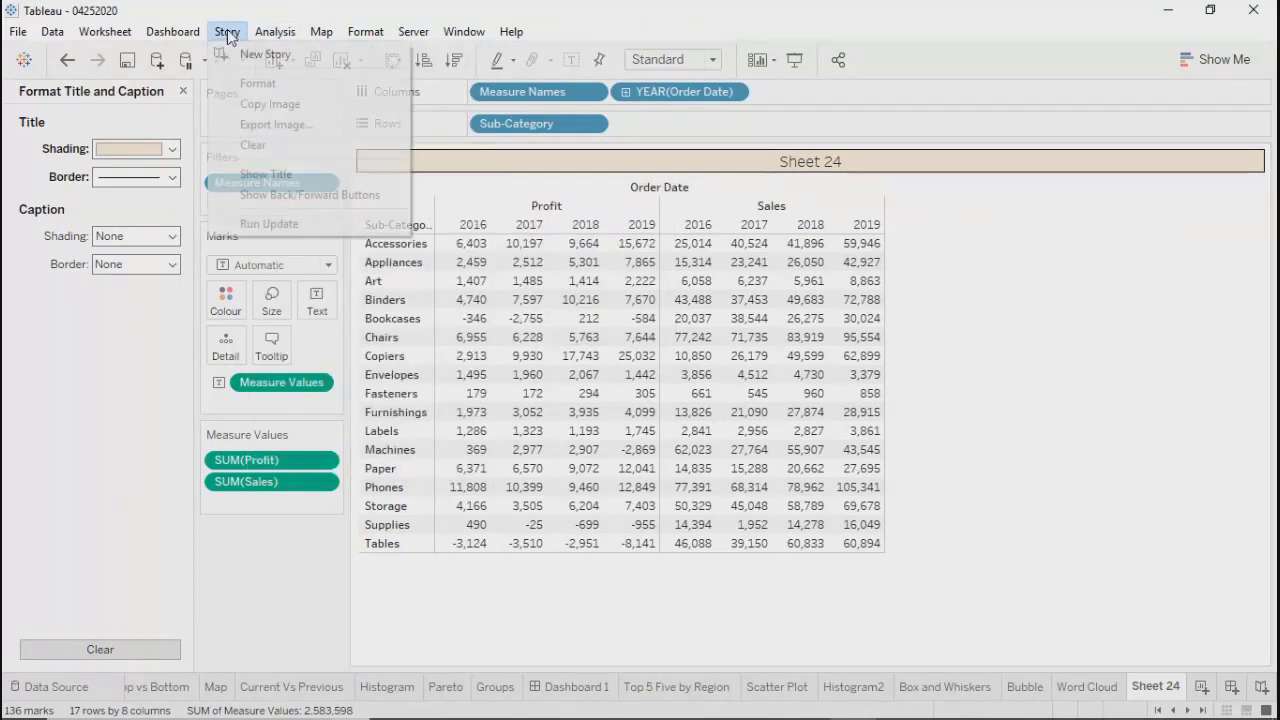
pyautogui.moveTo(275, 31)
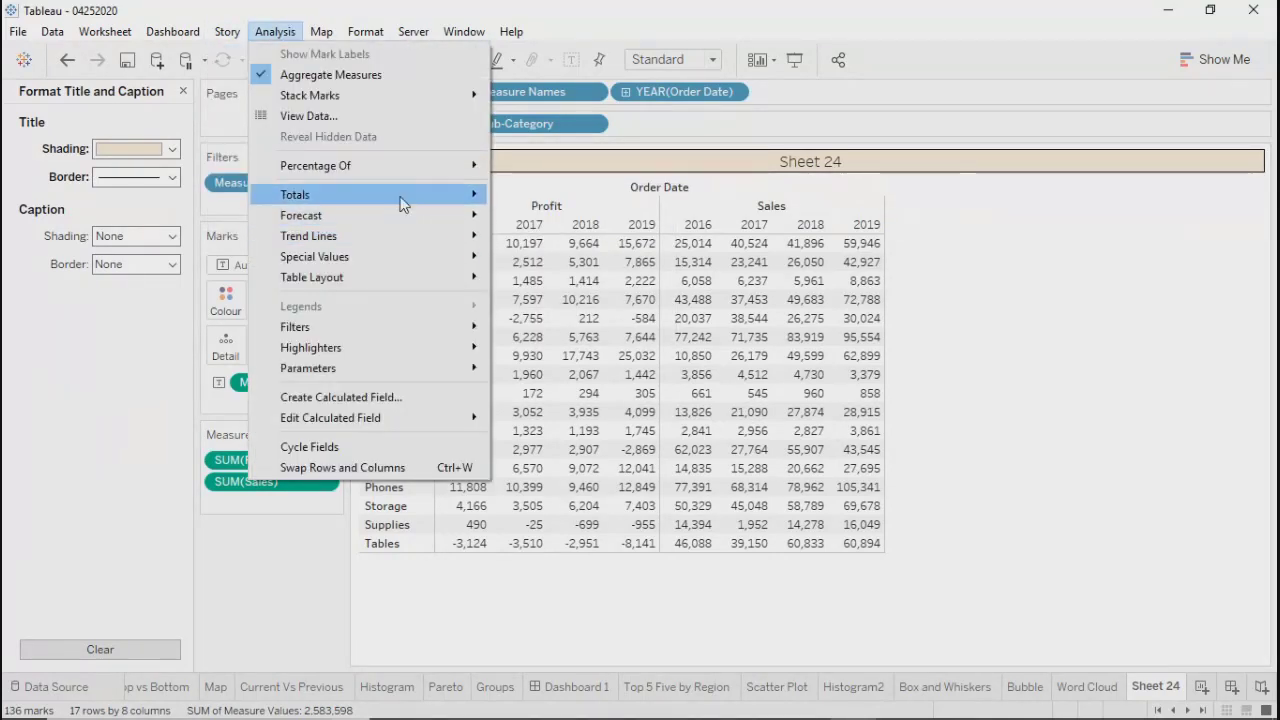
pyautogui.moveTo(400, 197)
pyautogui.click(457, 257)
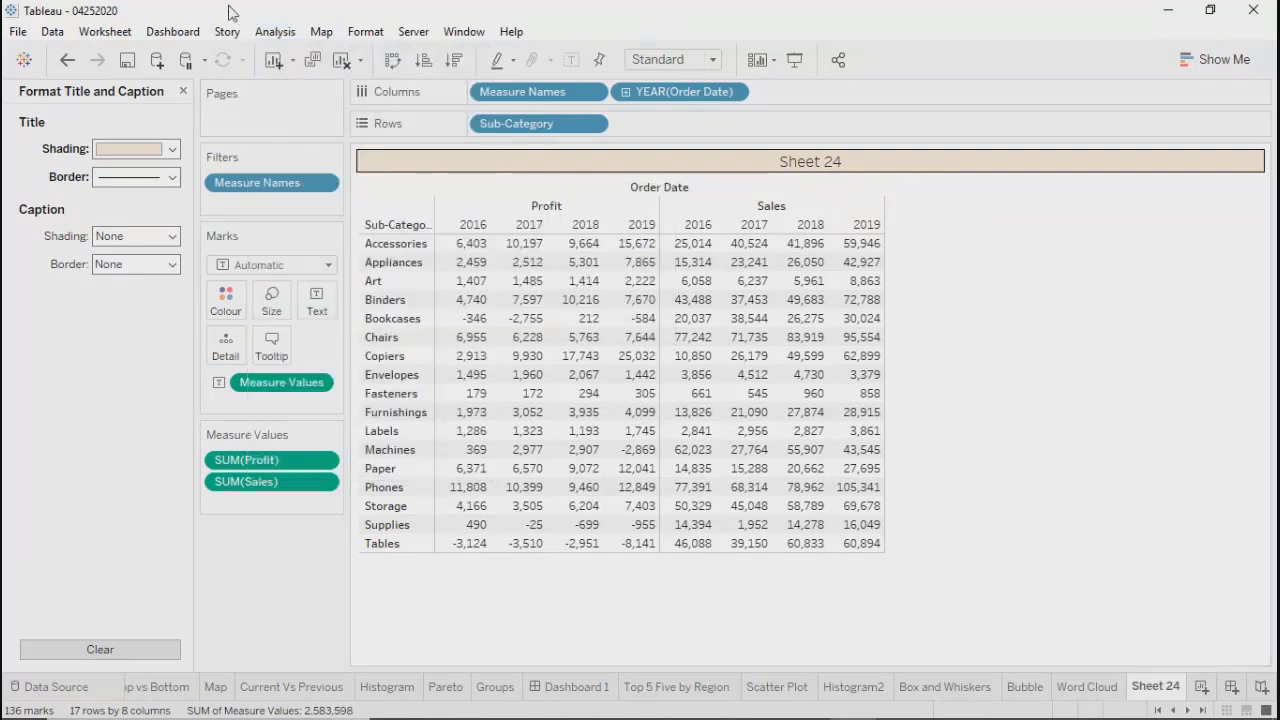
pyautogui.click(276, 34)
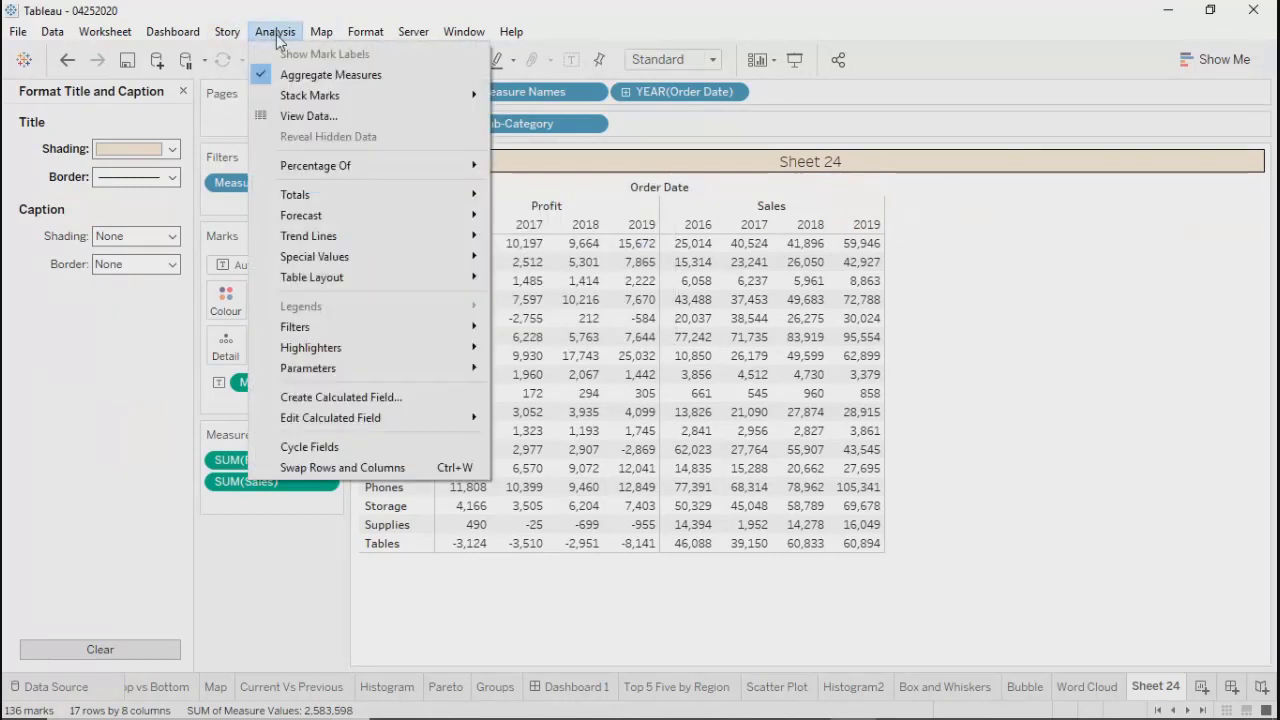
pyautogui.moveTo(400, 195)
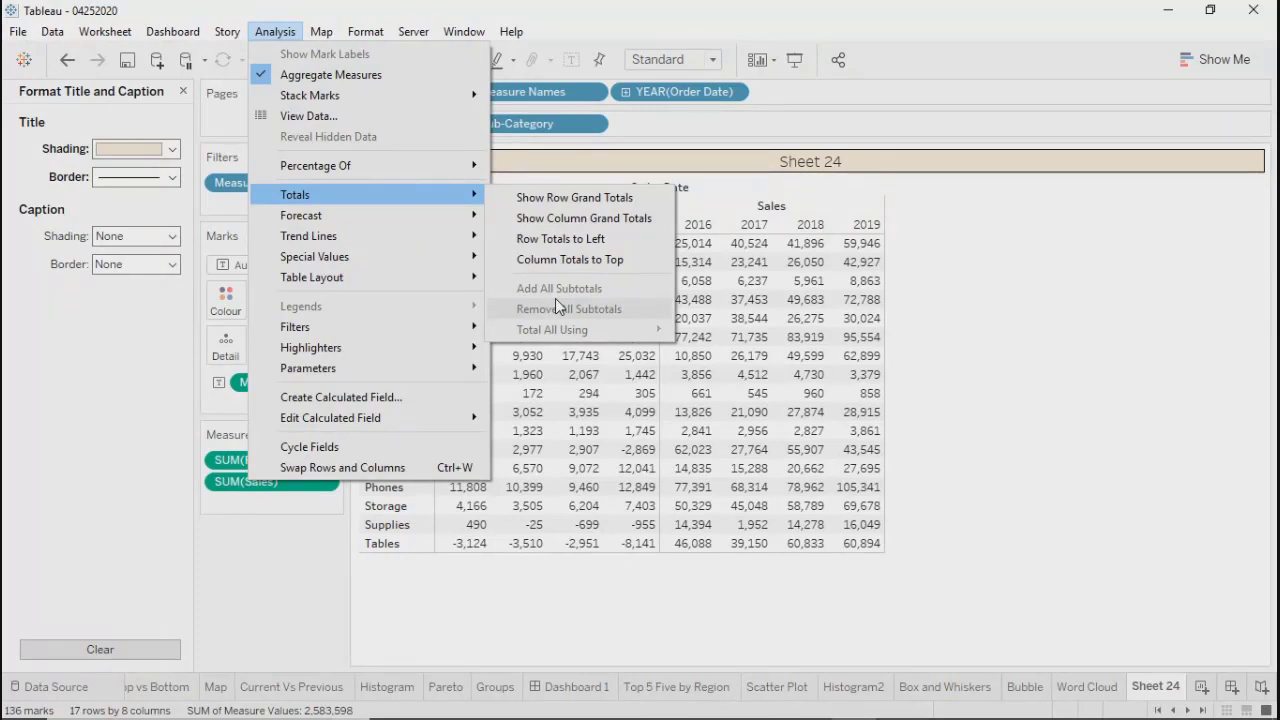
pyautogui.click(631, 596)
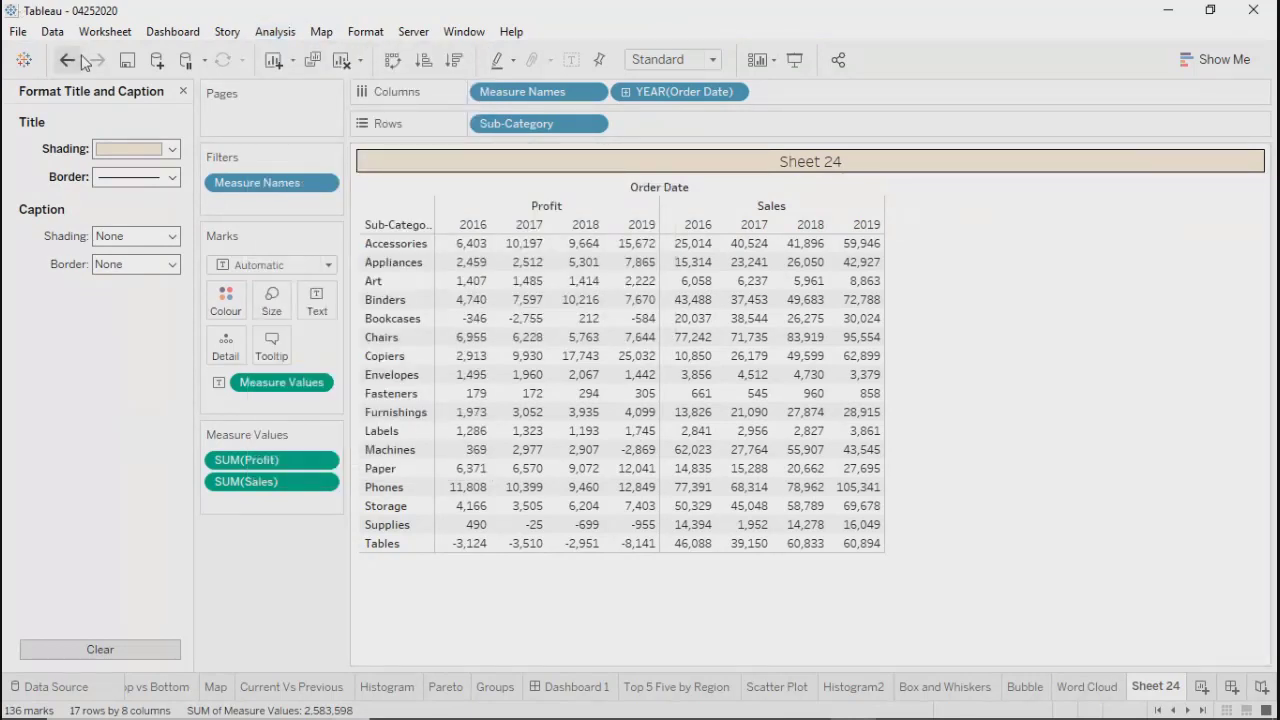
# Step: Add Category to Rows ahead of Sub-Category
pyautogui.click(184, 91)
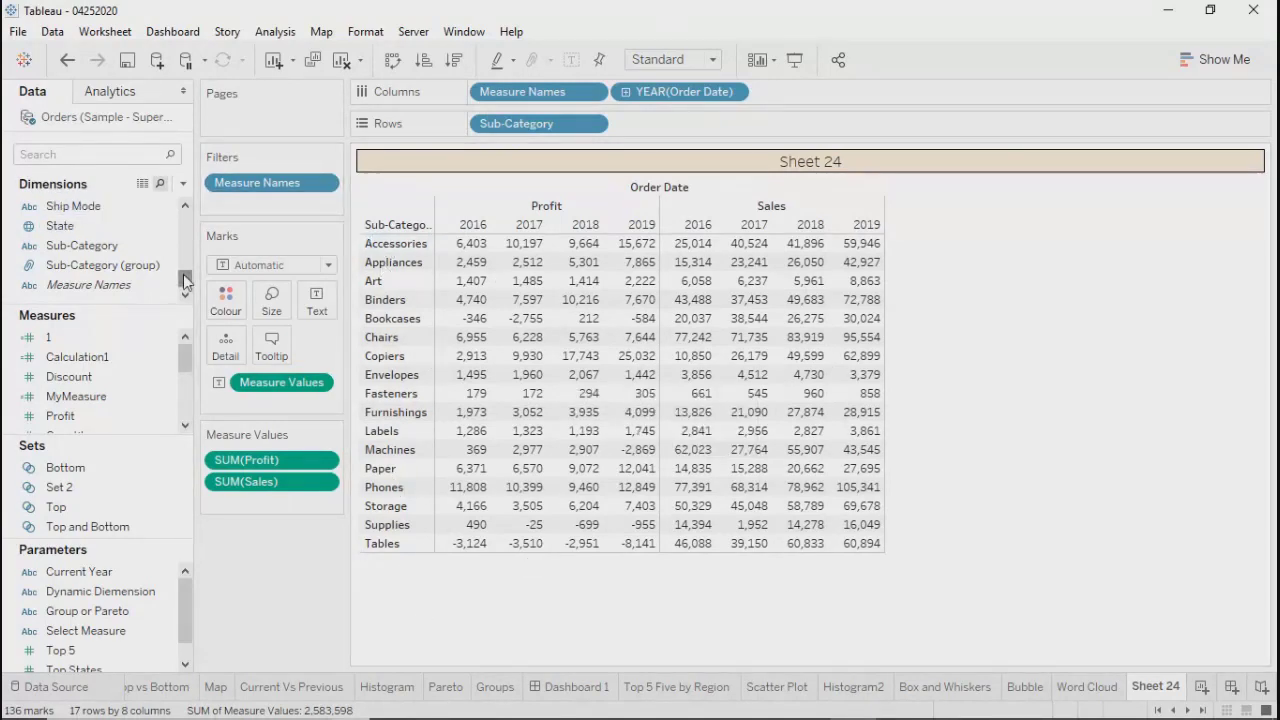
pyautogui.moveTo(183, 274); pyautogui.dragTo(183, 218)
pyautogui.moveTo(70, 206); pyautogui.dragTo(482, 128)
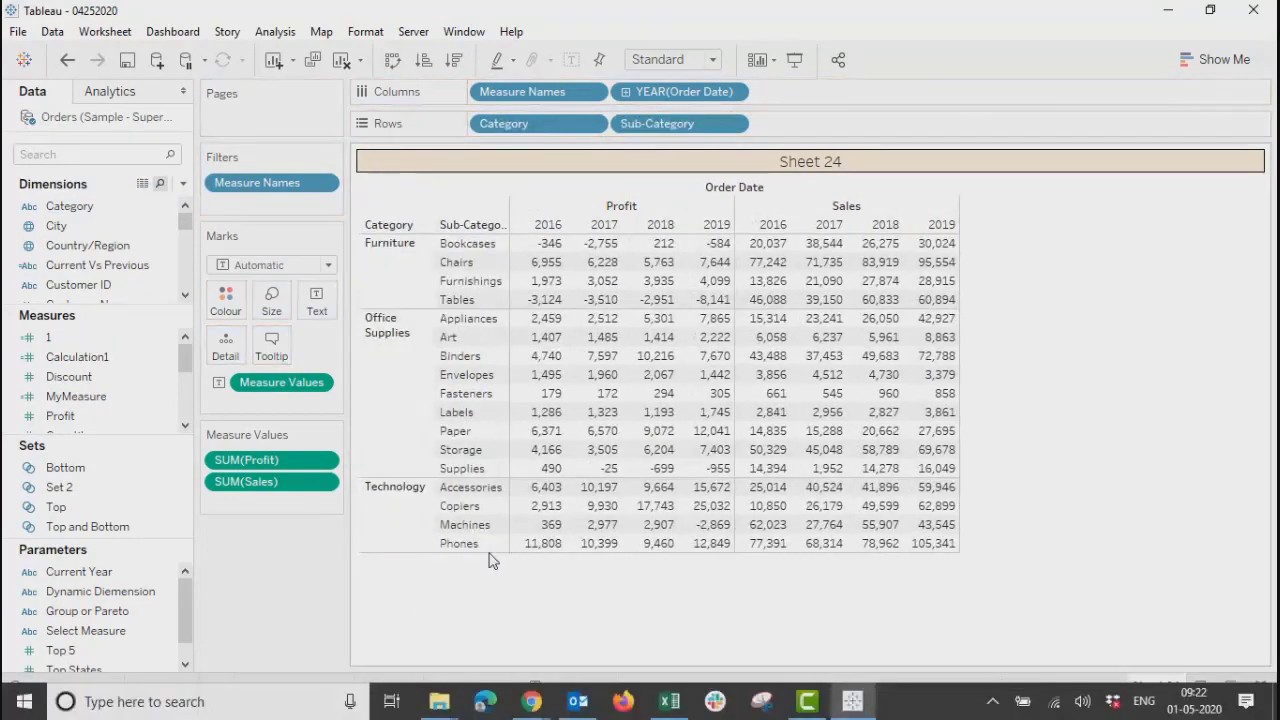
# Step: Reorder the Furniture sub-categories so that Bookcases sits between Furnishings and Tables
pyautogui.click(425, 268)
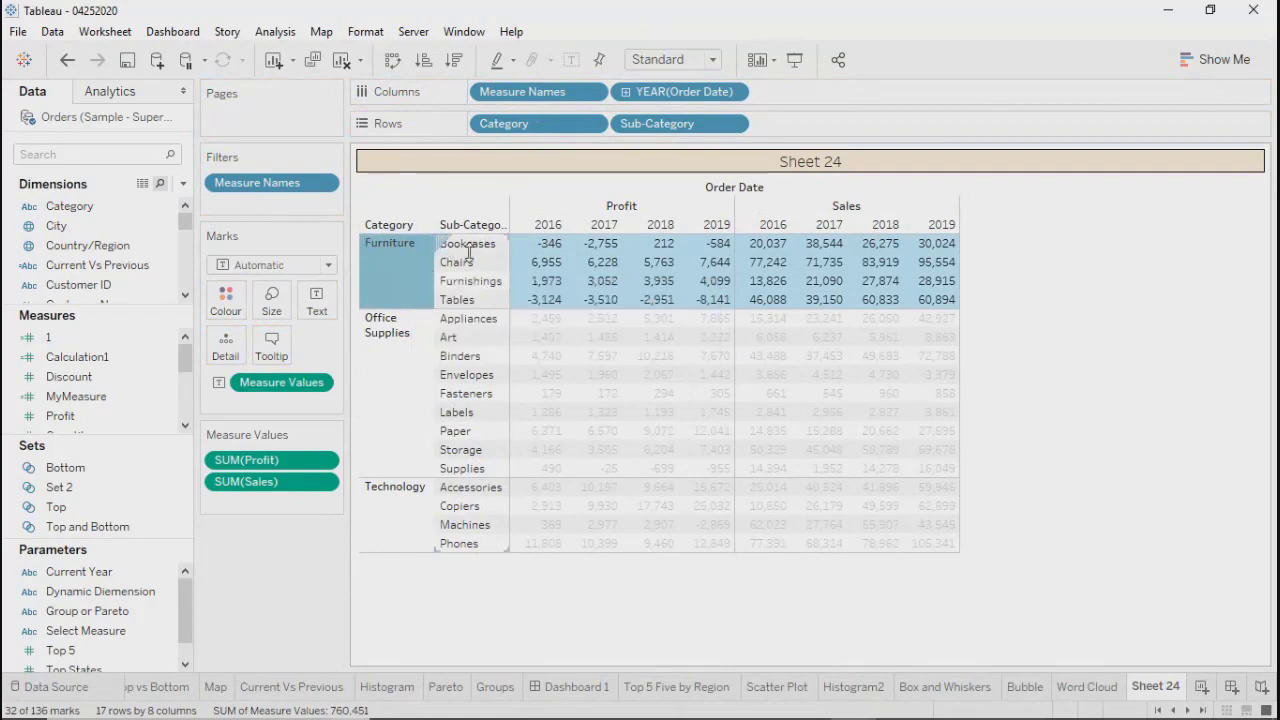
pyautogui.click(464, 260)
pyautogui.click(487, 600)
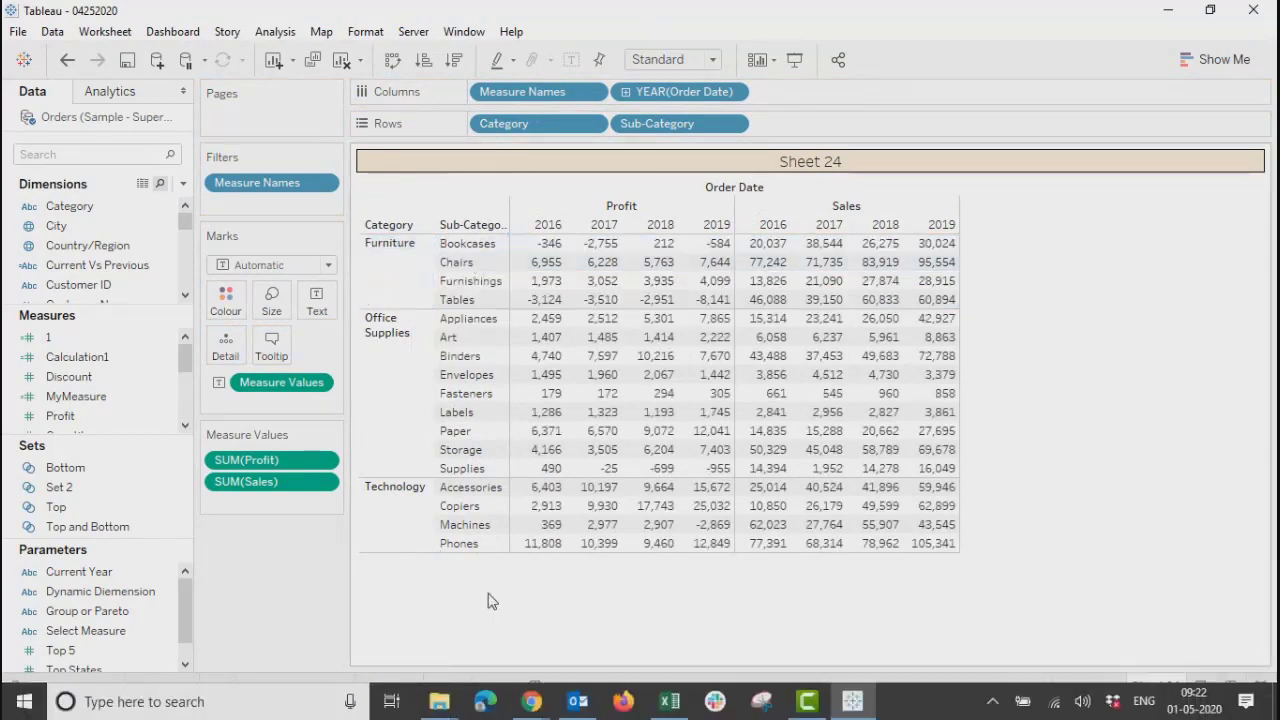
pyautogui.moveTo(472, 250); pyautogui.dragTo(465, 292)
pyautogui.click(384, 262)
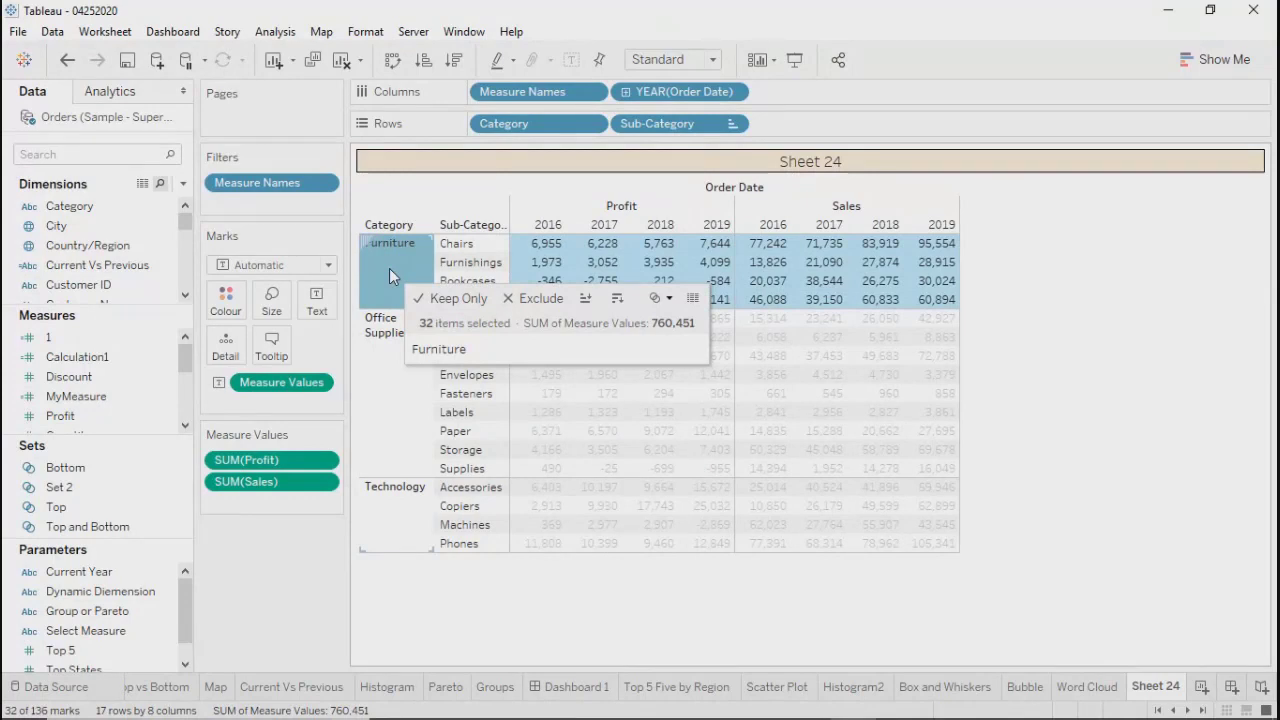
pyautogui.click(397, 604)
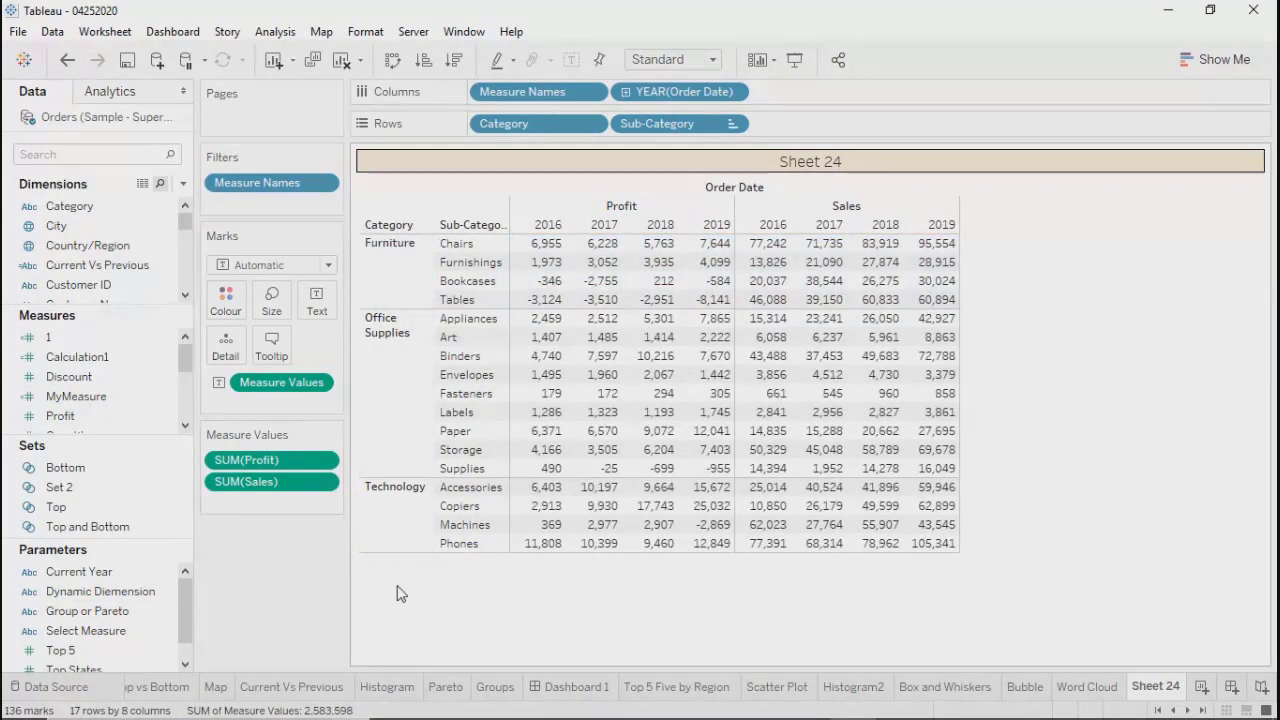
# Step: Add all subtotals so that each category in the table gets a total row
pyautogui.click(390, 289)
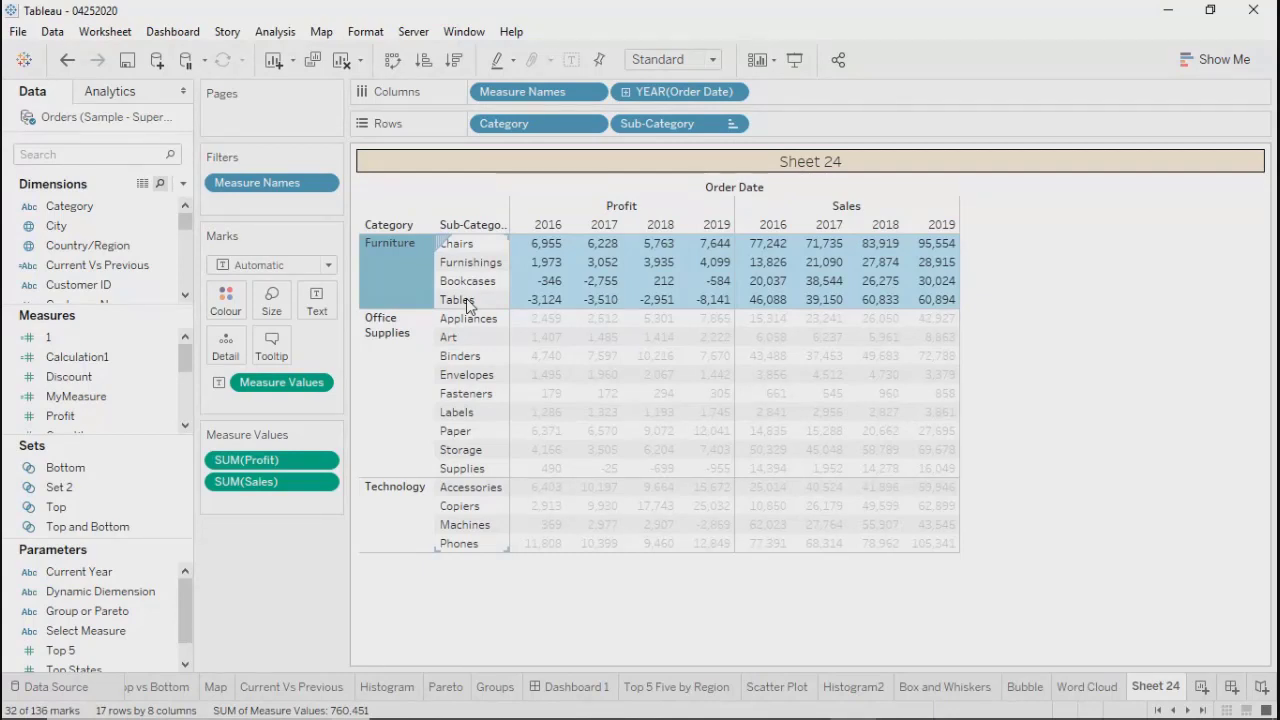
pyautogui.click(491, 620)
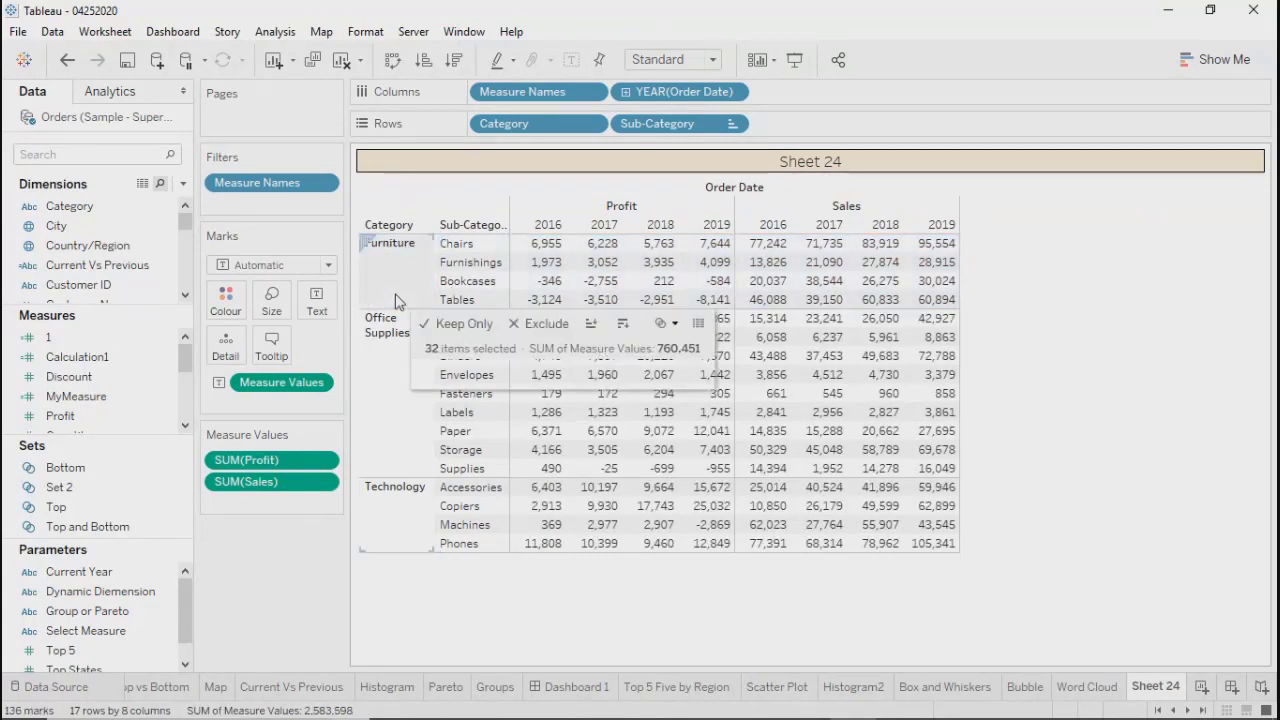
pyautogui.click(389, 243)
pyautogui.click(274, 32)
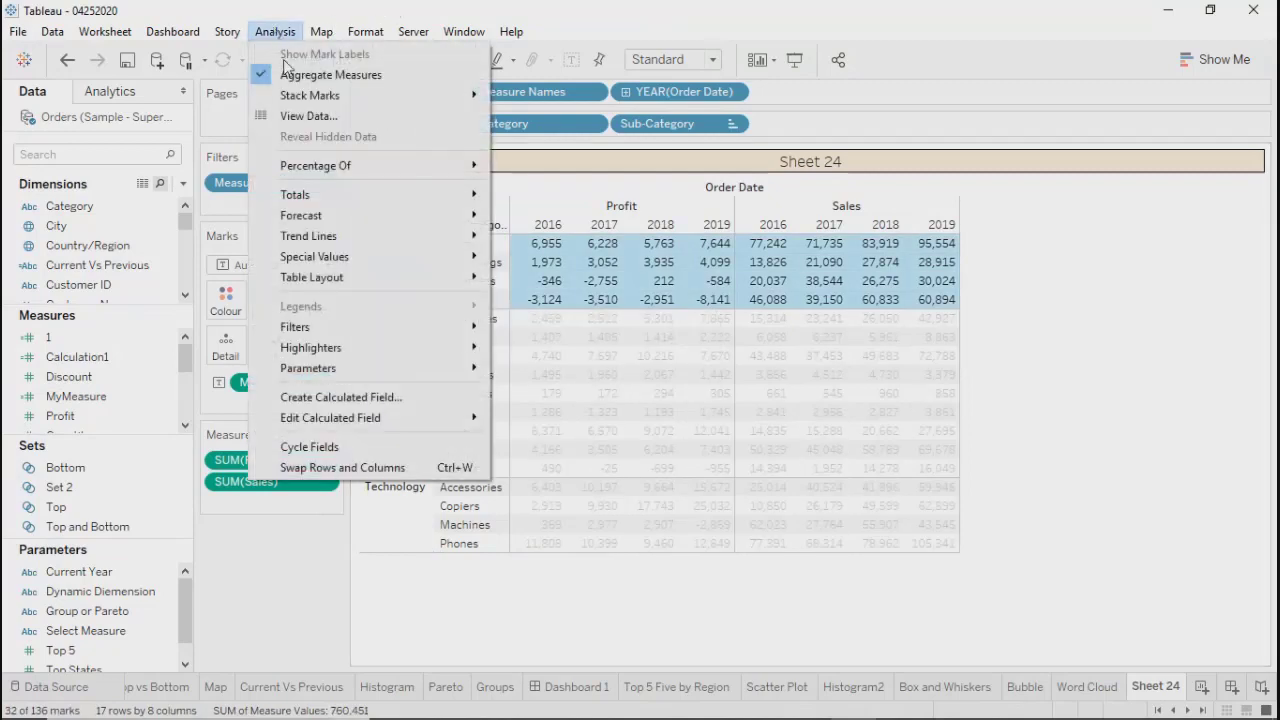
pyautogui.moveTo(338, 198)
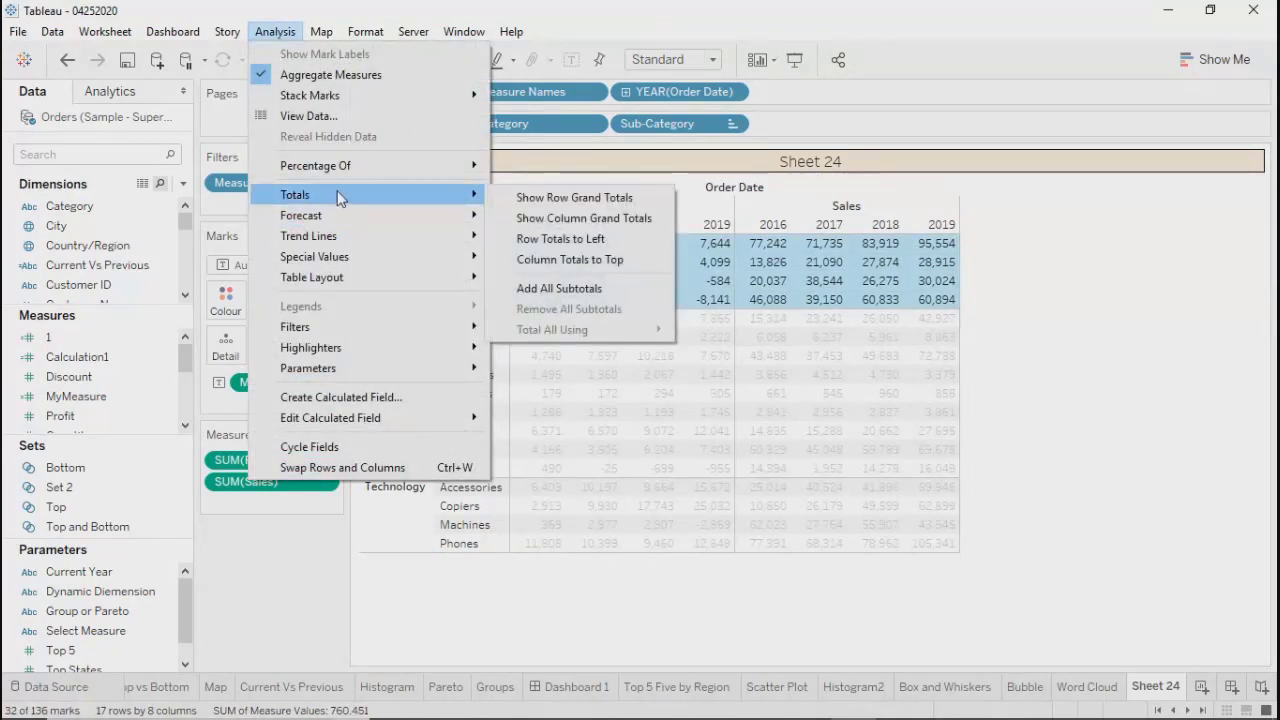
pyautogui.click(546, 288)
pyautogui.click(468, 652)
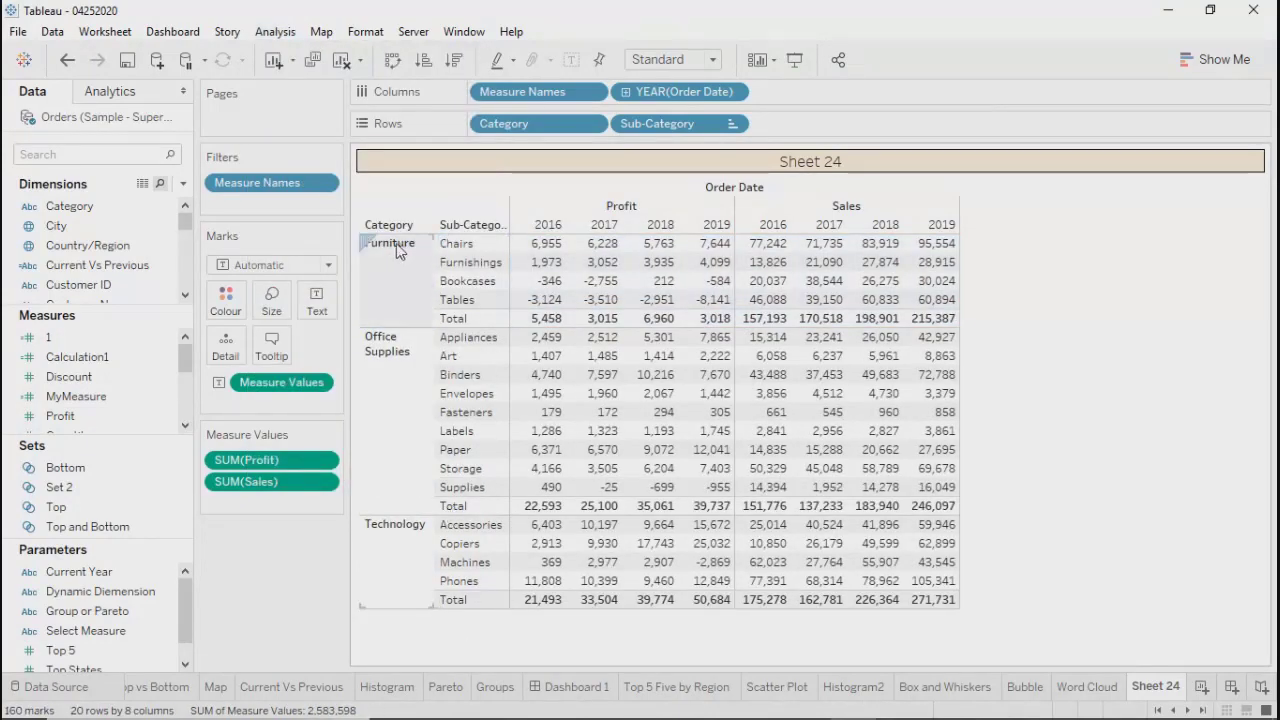
# Step: Examine the subtotal rows of Furniture, Office Supplies and Technology, and highlight the whole Furniture category
pyautogui.click(465, 320)
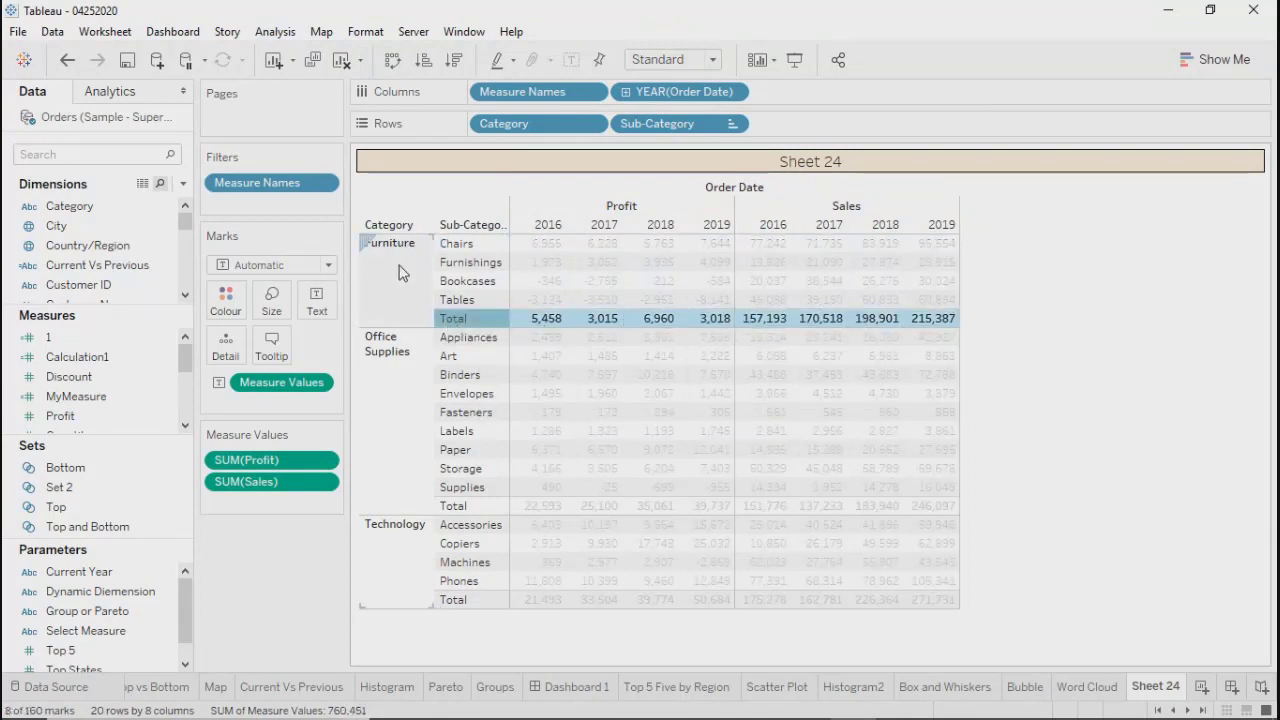
pyautogui.click(455, 505)
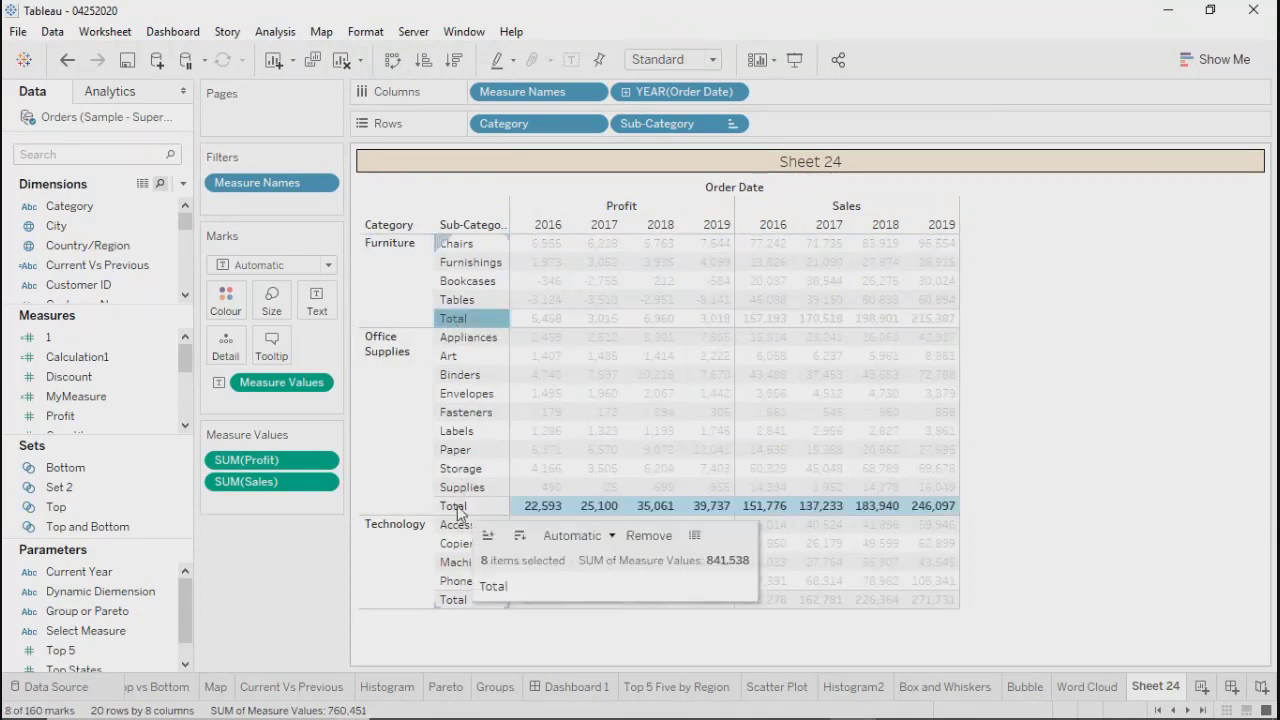
pyautogui.click(455, 600)
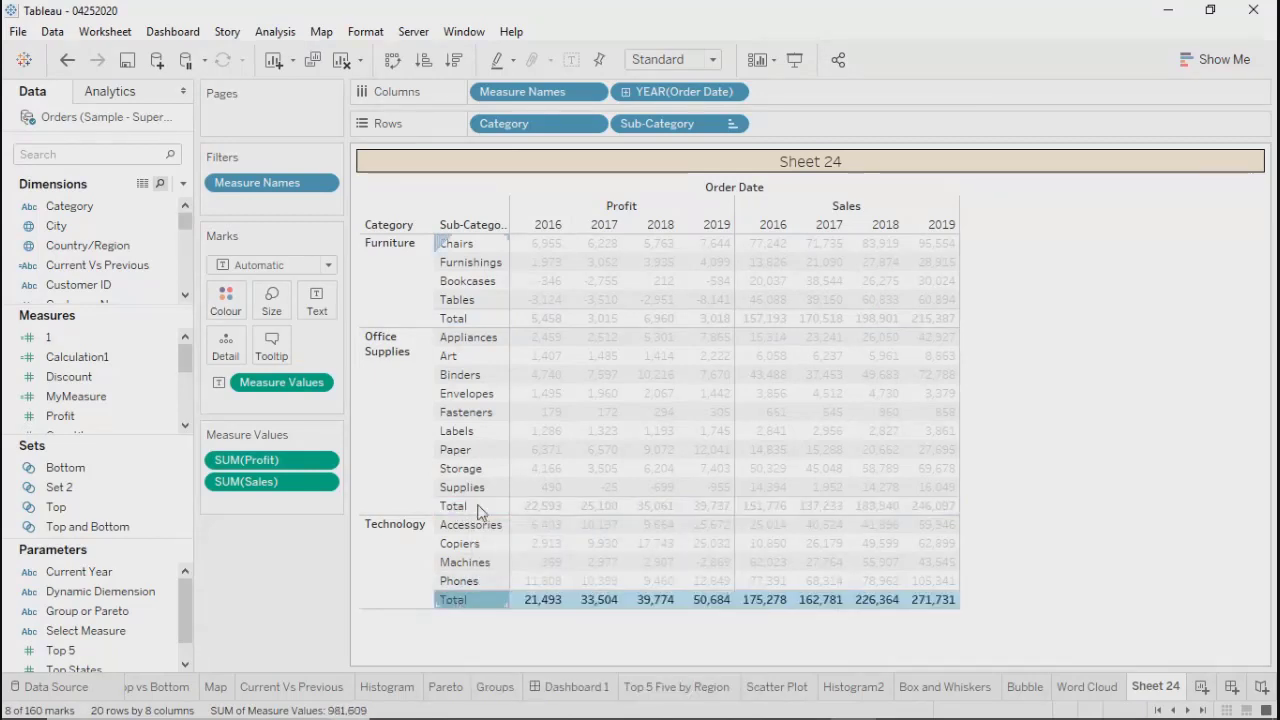
pyautogui.click(458, 319)
pyautogui.click(399, 290)
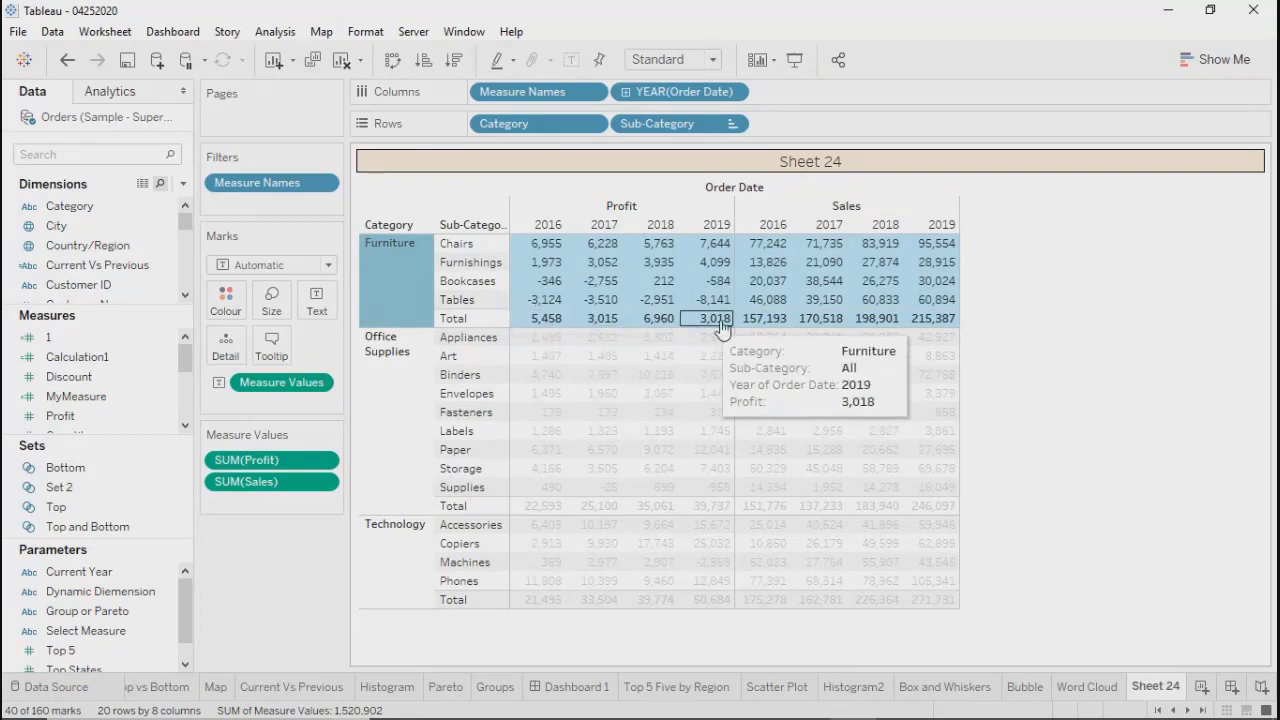
# Step: Compare each category's total row with its sub-category rows by highlighting Furniture, Technology and Office Supplies, and clear the highlight
pyautogui.click(458, 319)
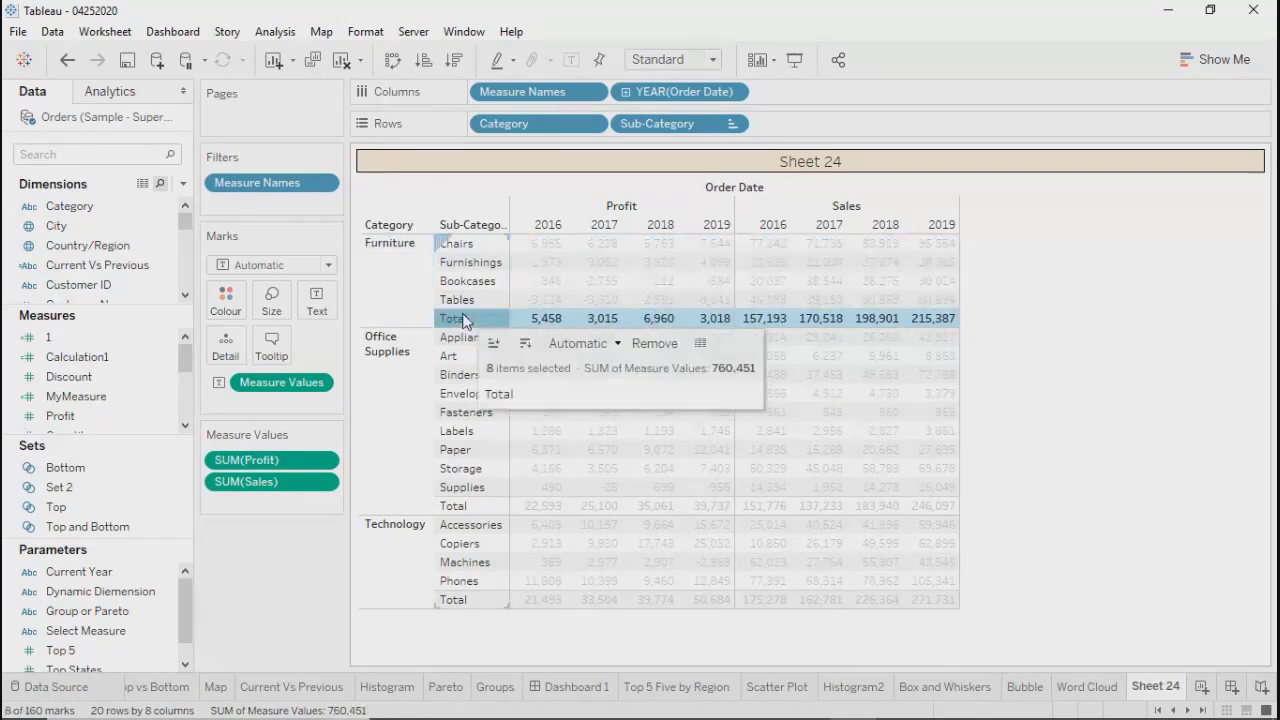
pyautogui.click(1109, 320)
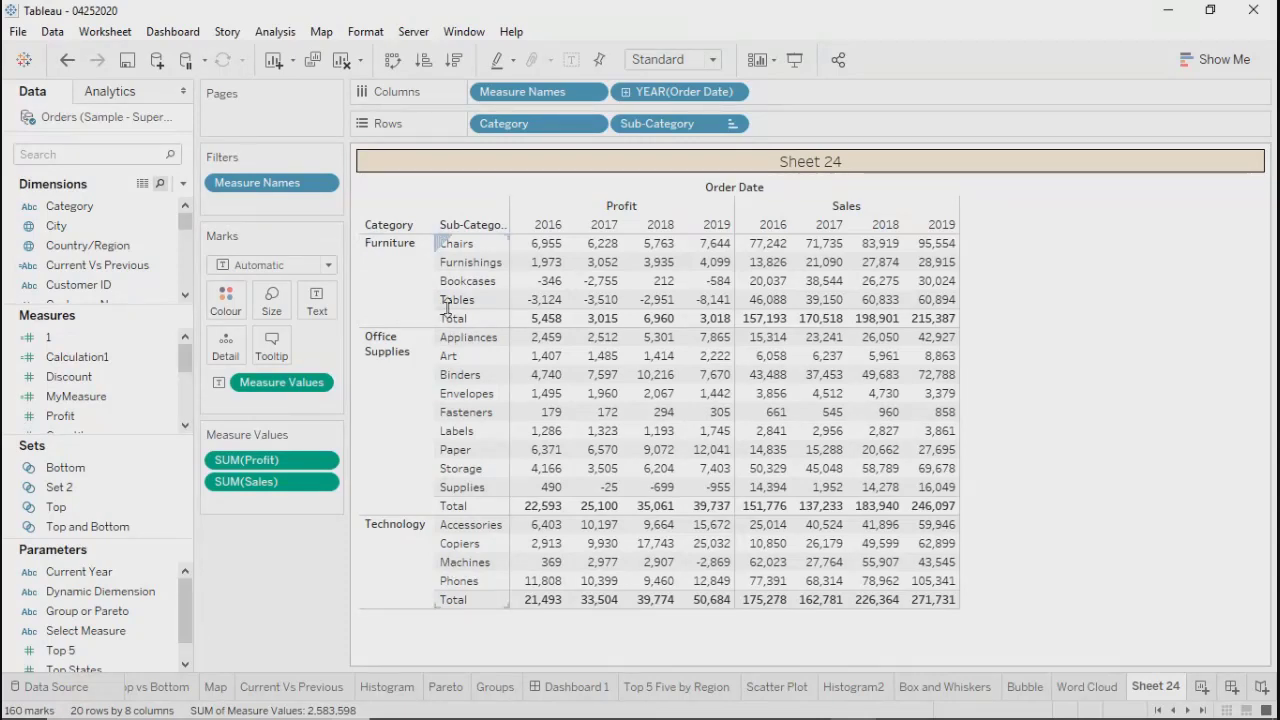
pyautogui.click(376, 300)
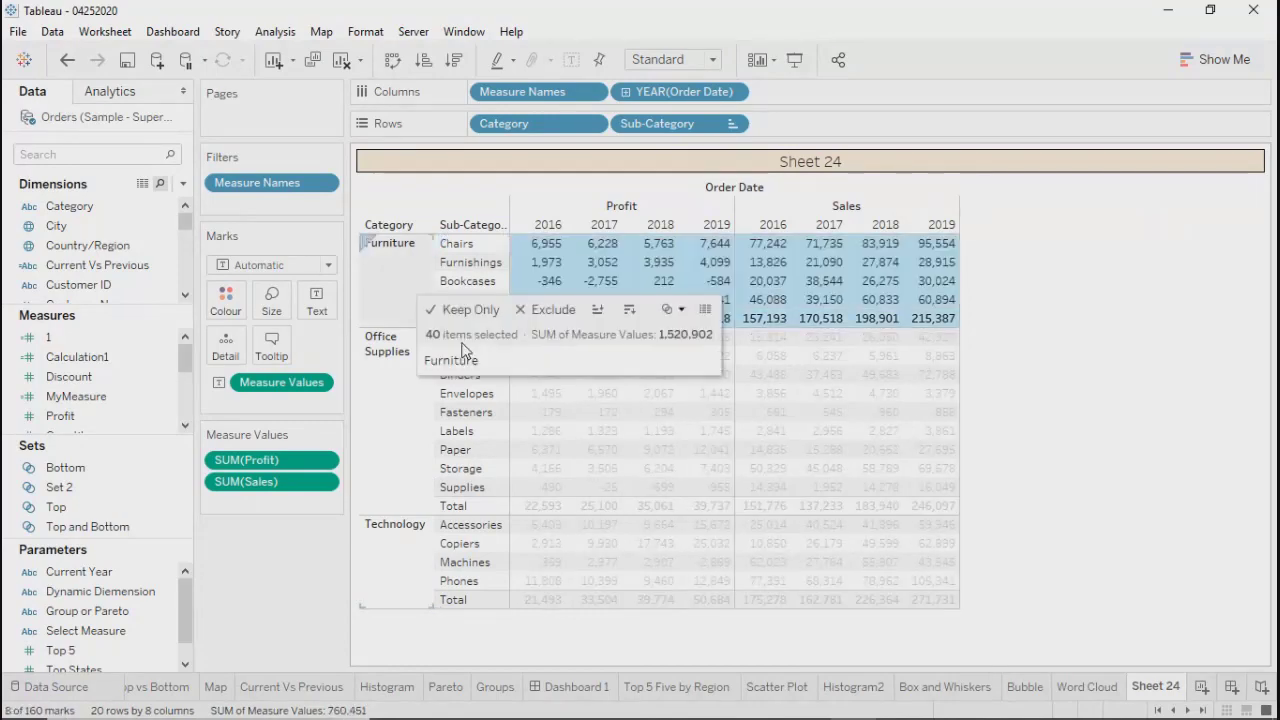
pyautogui.click(376, 305)
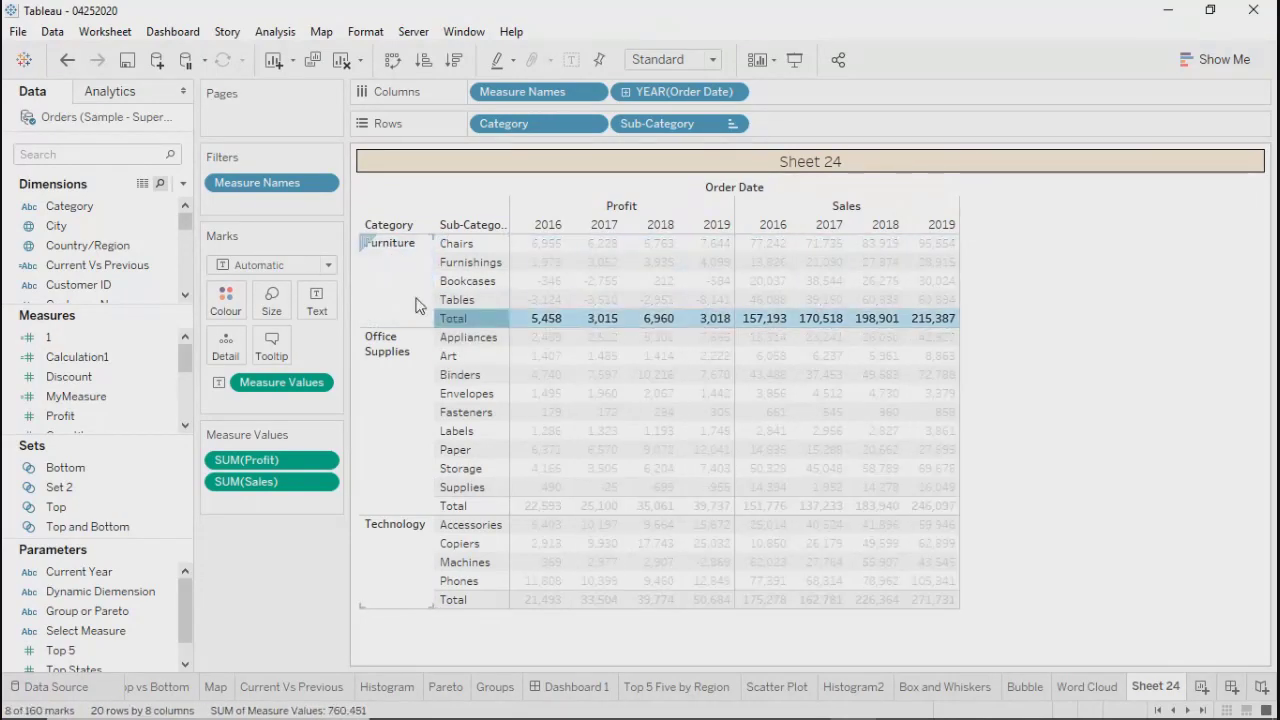
pyautogui.click(384, 282)
pyautogui.click(420, 488)
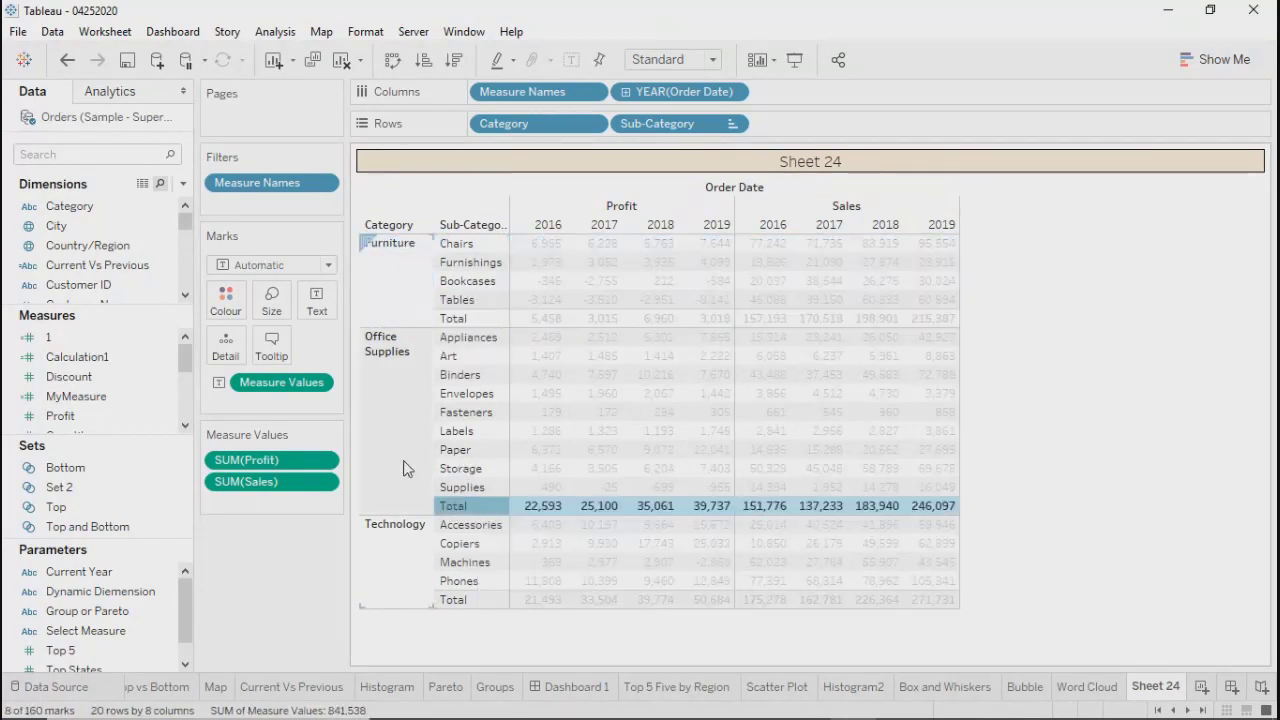
pyautogui.click(420, 488)
pyautogui.click(441, 640)
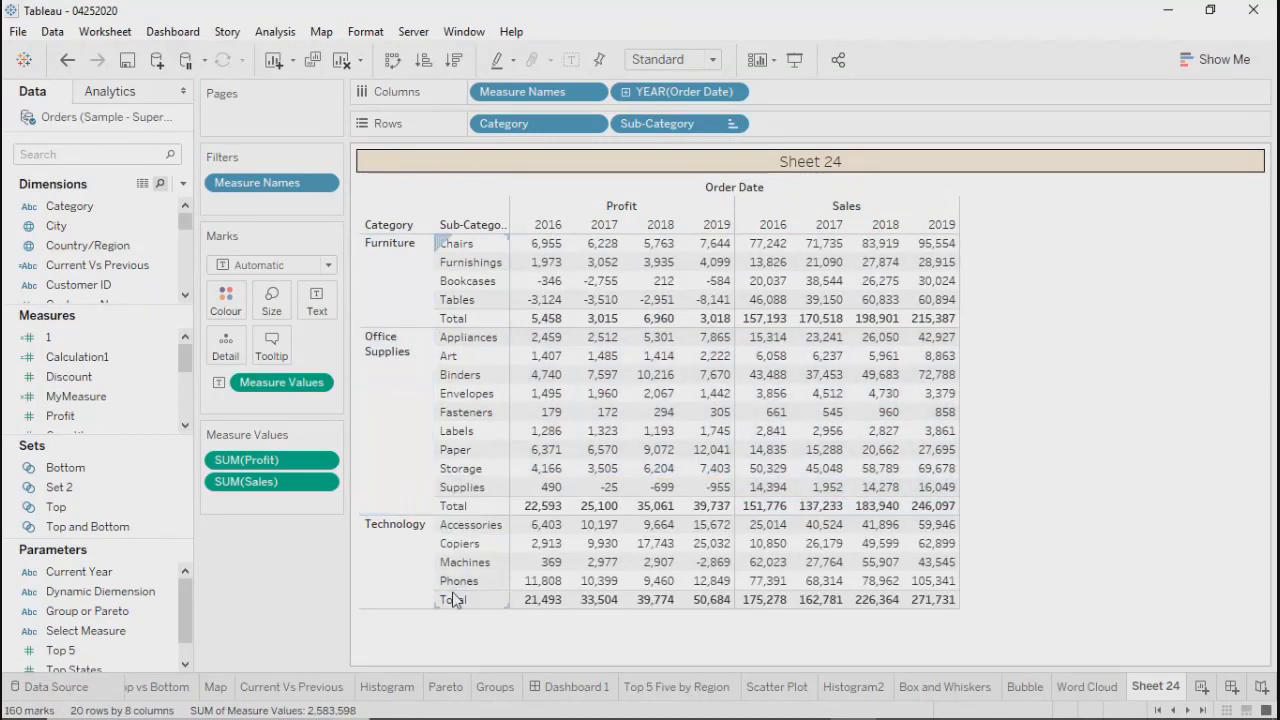
pyautogui.click(450, 602)
pyautogui.click(420, 540)
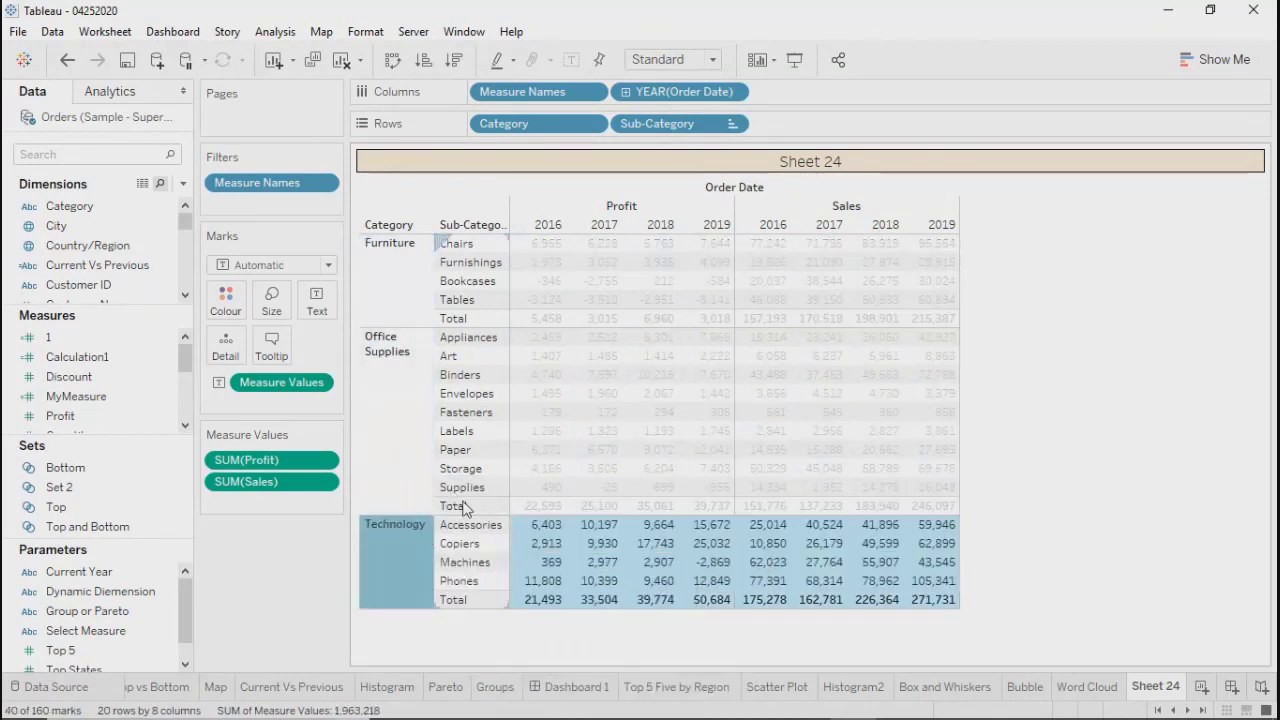
pyautogui.click(458, 506)
pyautogui.click(418, 452)
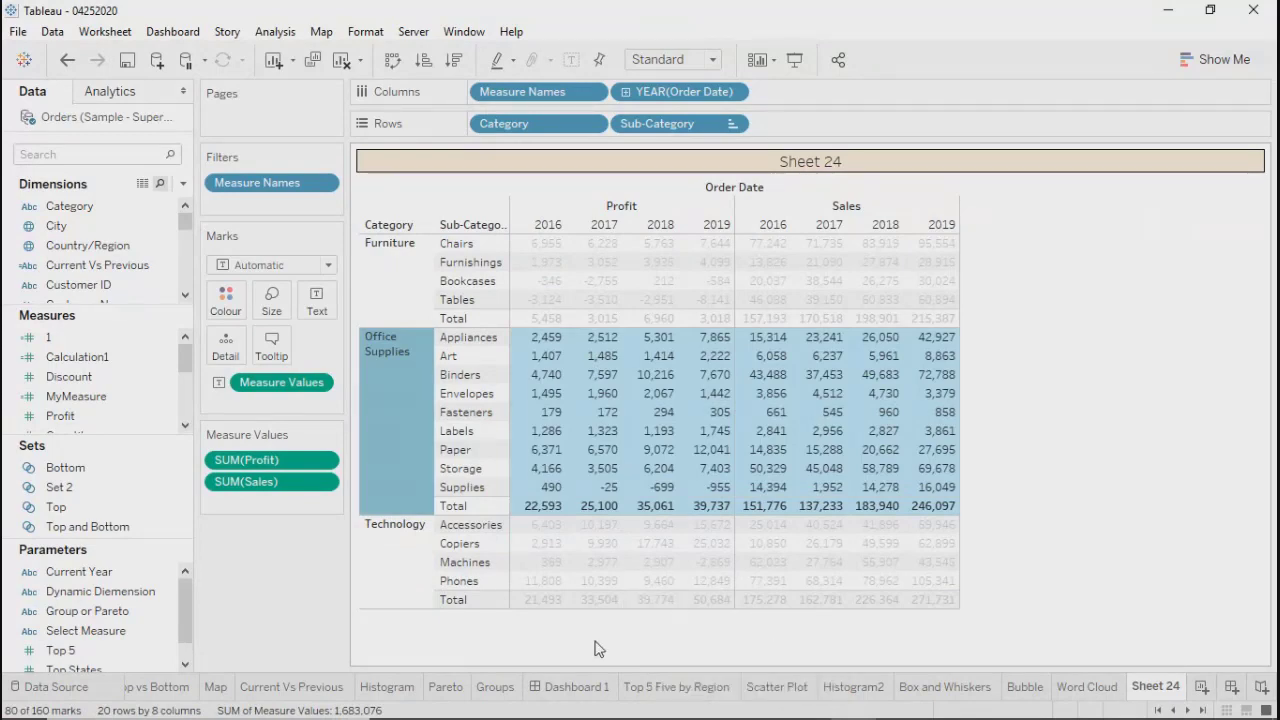
pyautogui.click(823, 628)
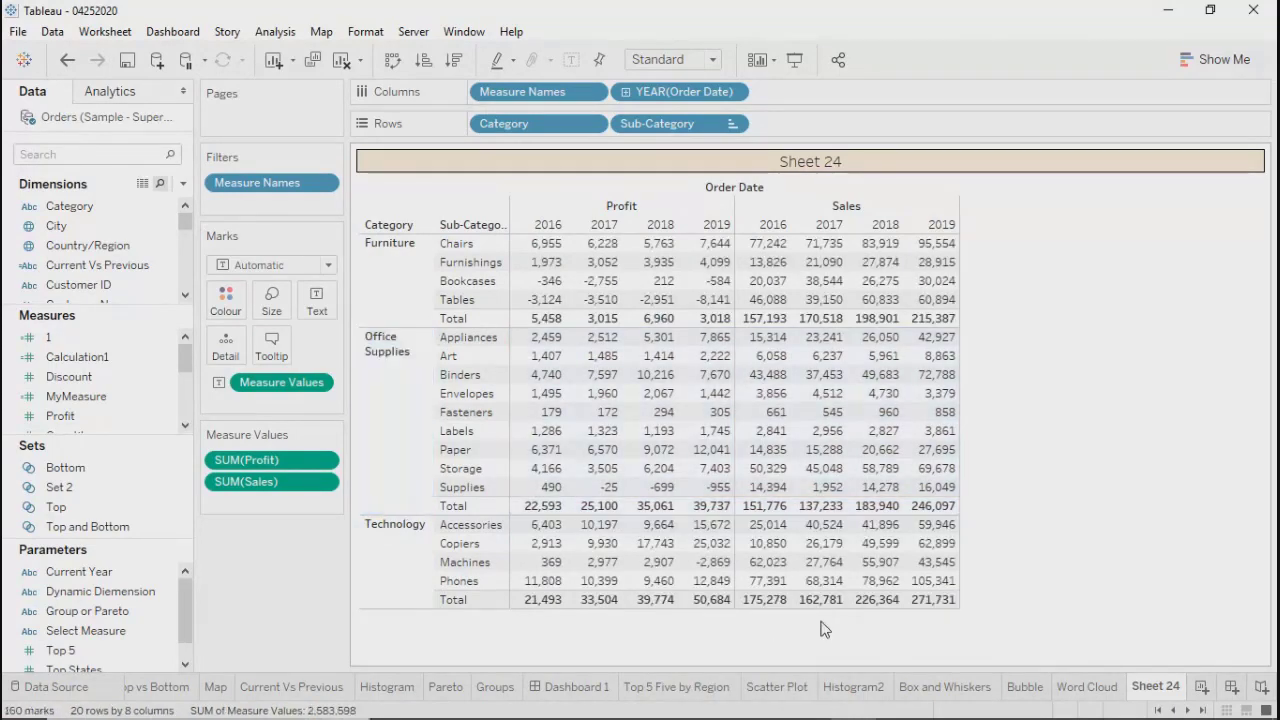
# Step: Show column grand totals so that the table ends with a grand total row
pyautogui.click(274, 31)
pyautogui.moveTo(462, 194)
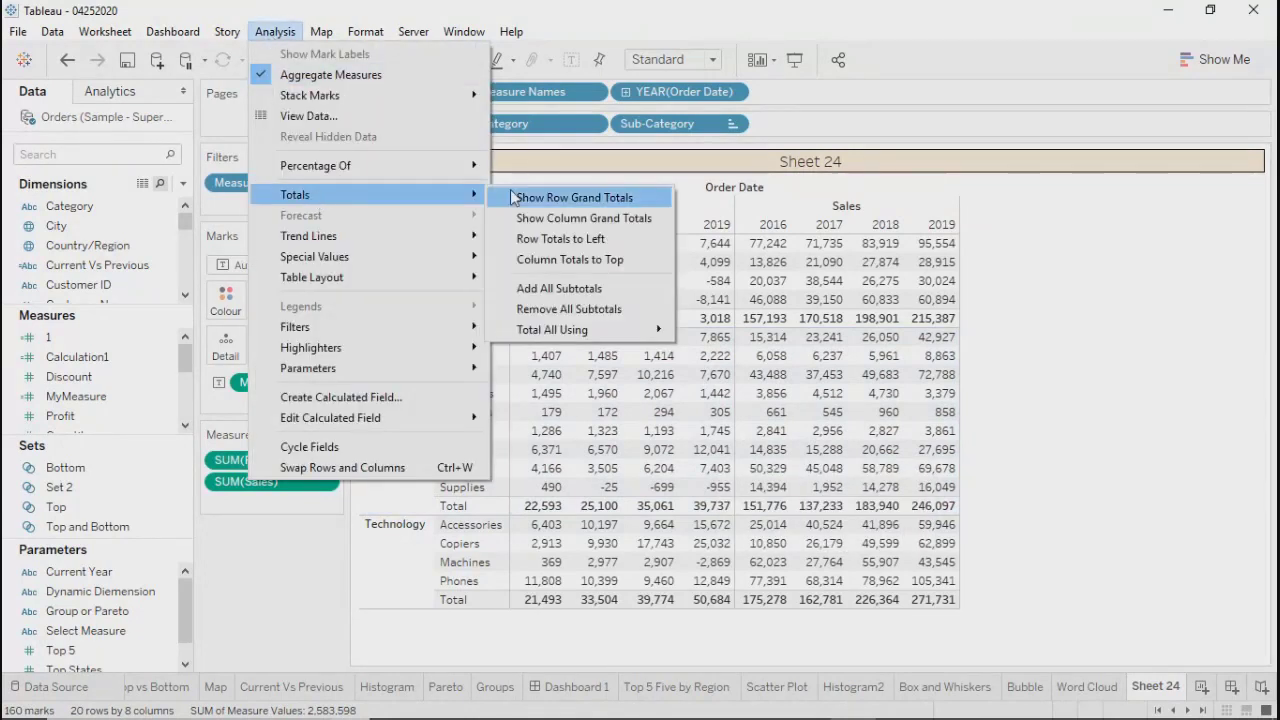
pyautogui.click(557, 218)
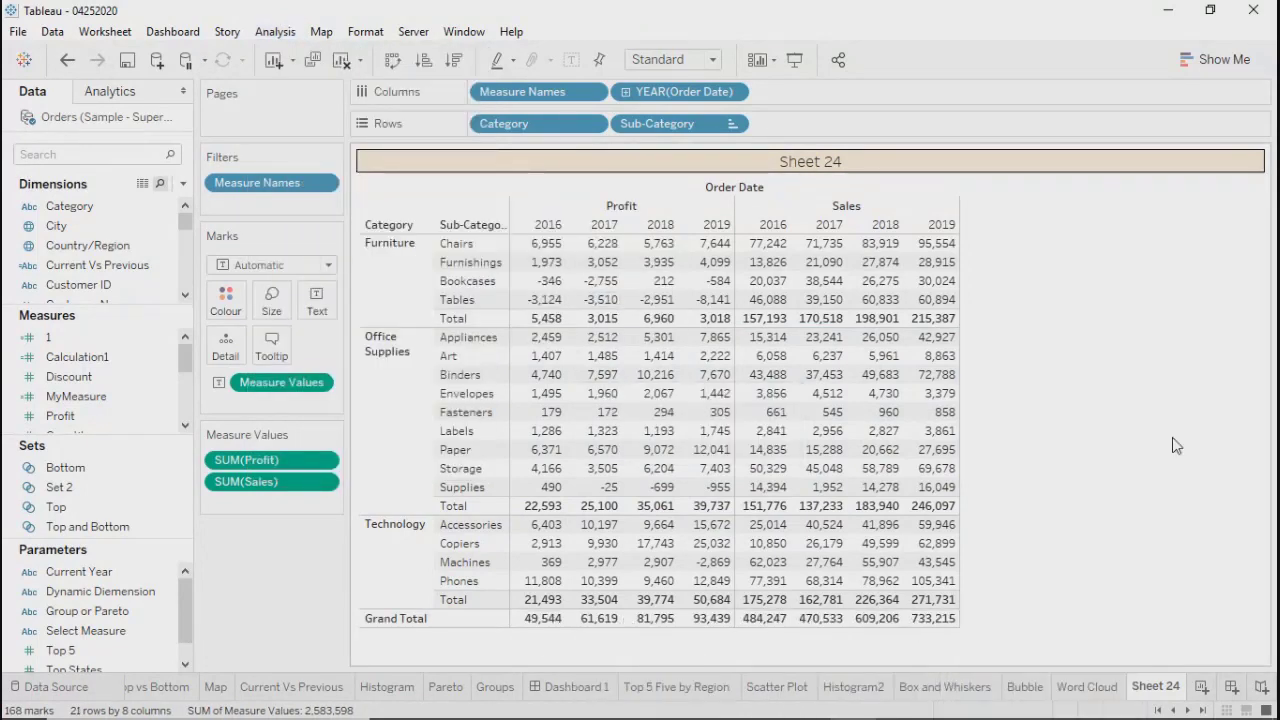
# Step: Examine the Furniture and Office Supplies total rows and the grand total row, and clear the selection
pyautogui.click(463, 320)
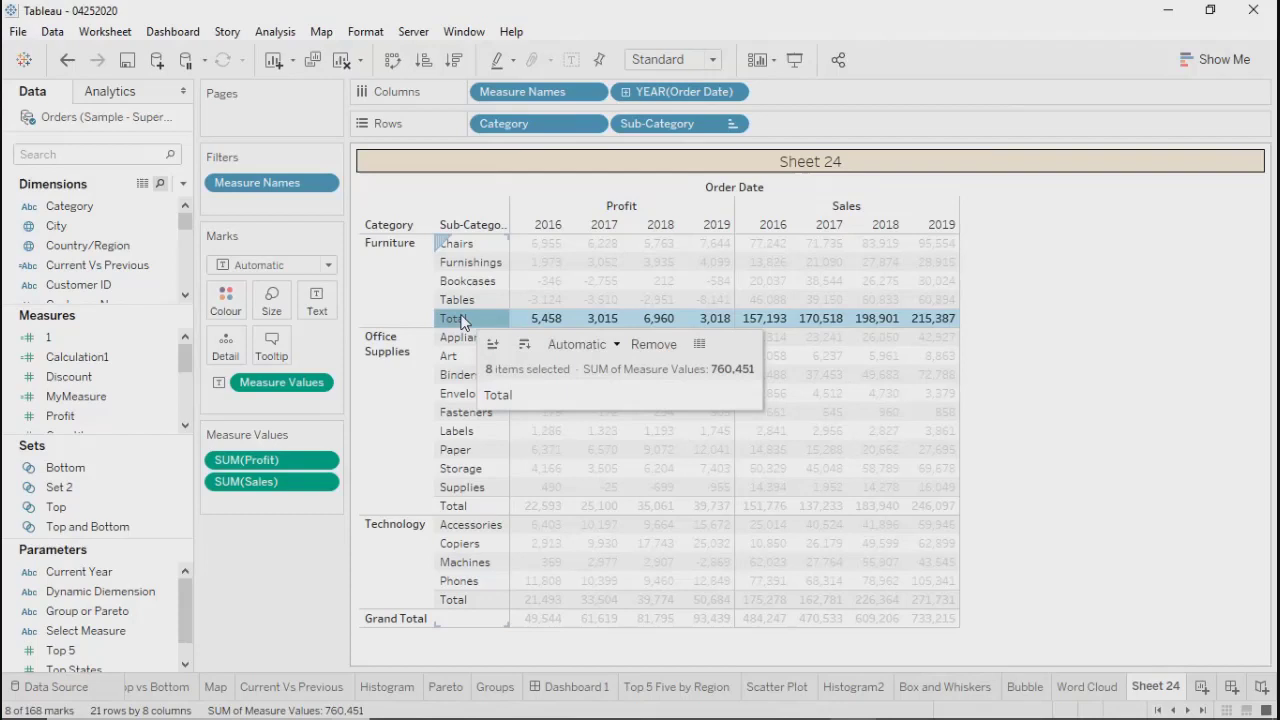
pyautogui.click(488, 508)
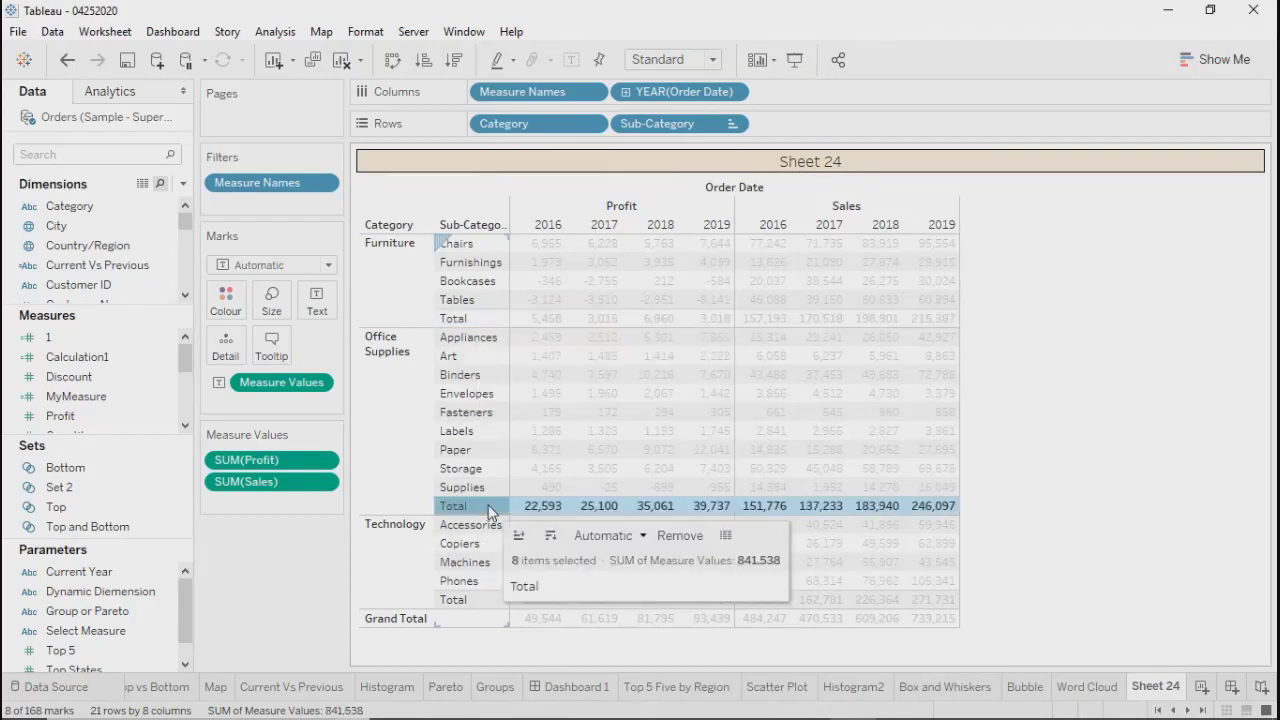
pyautogui.click(472, 619)
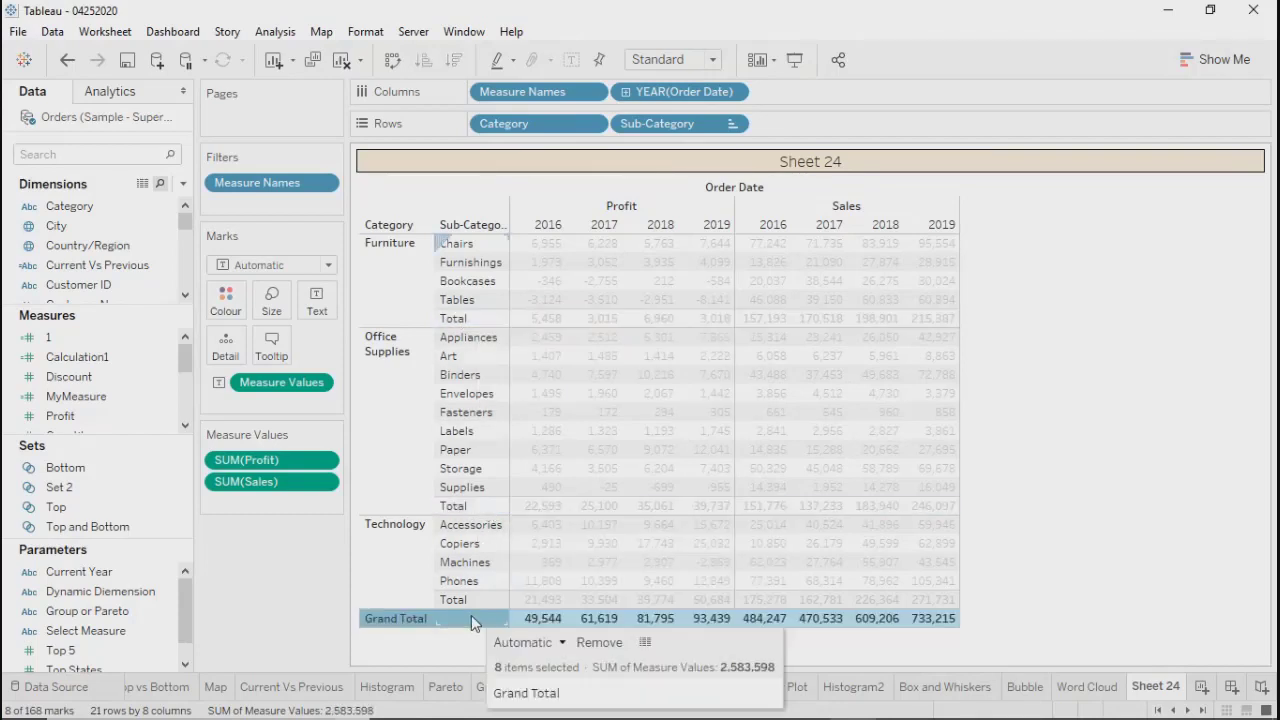
pyautogui.click(1117, 393)
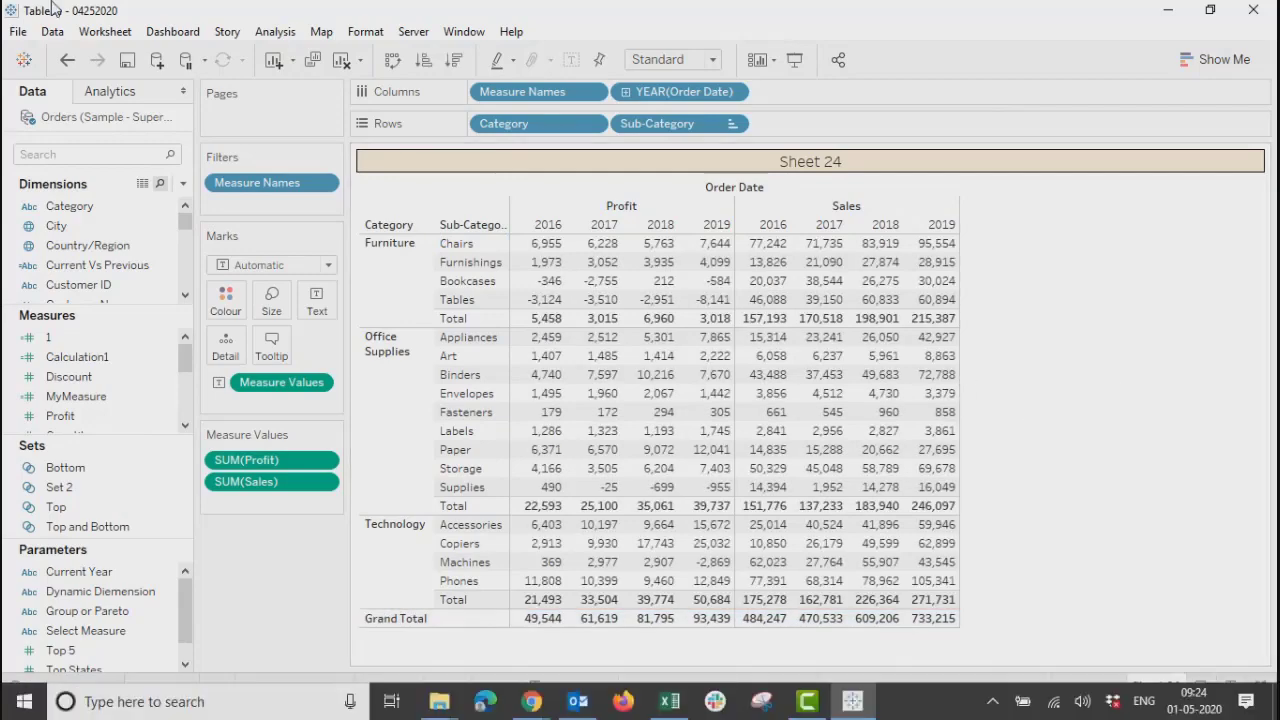
pyautogui.click(275, 31)
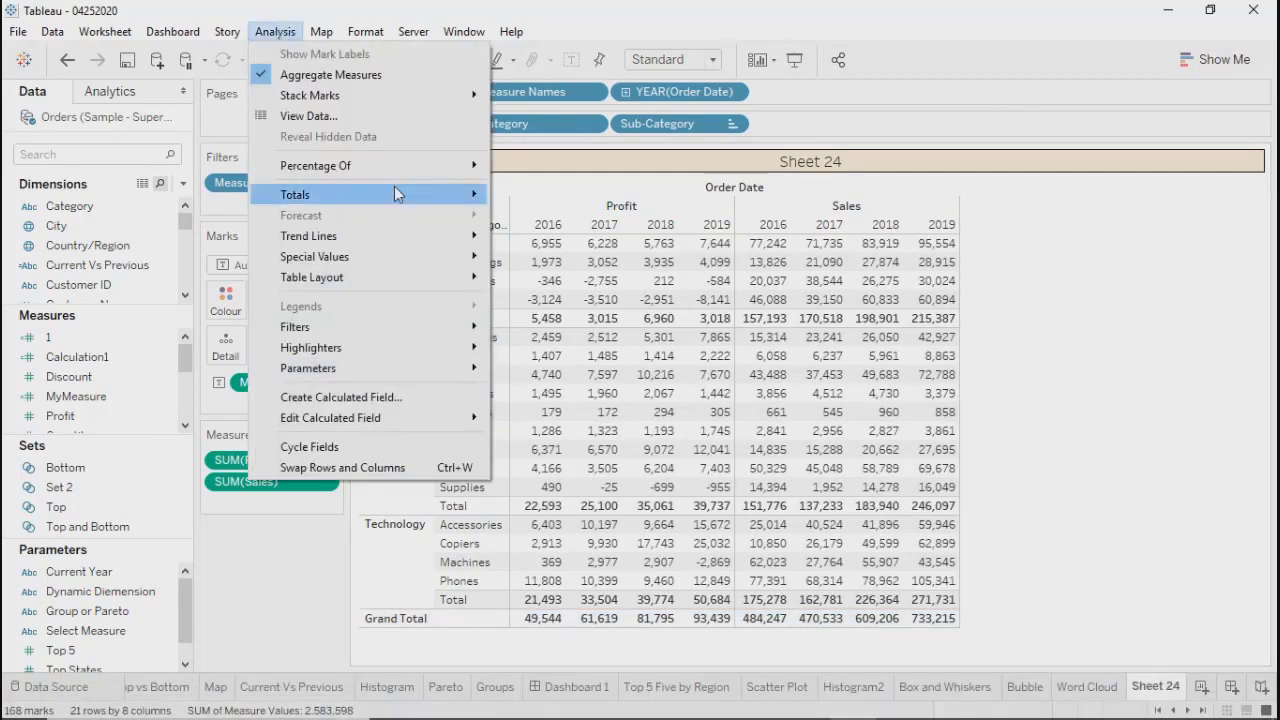
pyautogui.moveTo(394, 192)
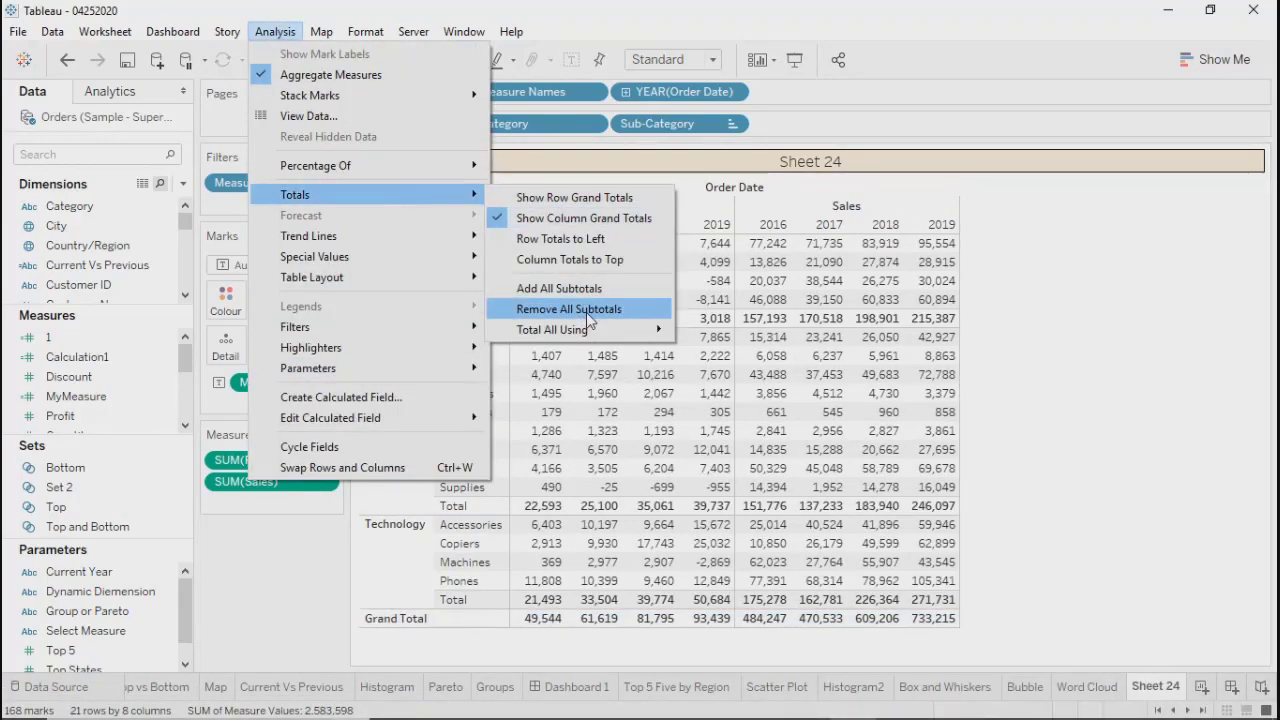
pyautogui.moveTo(560, 335)
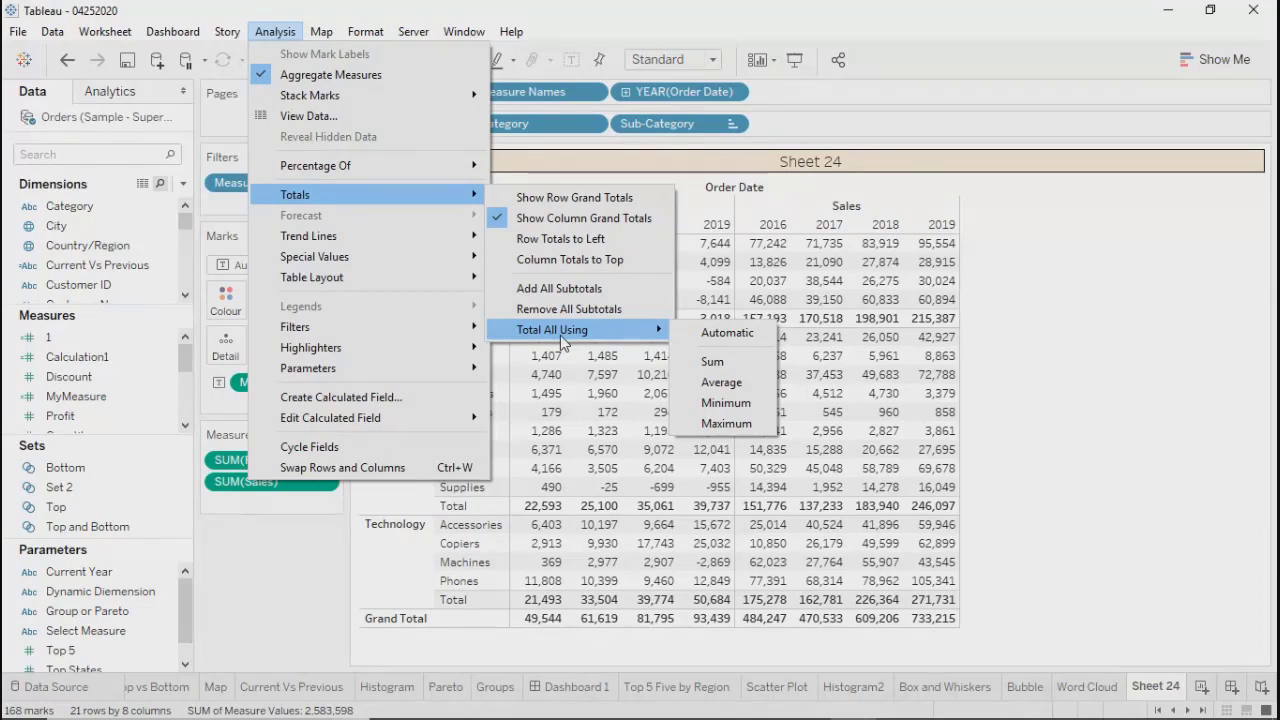
pyautogui.click(1055, 354)
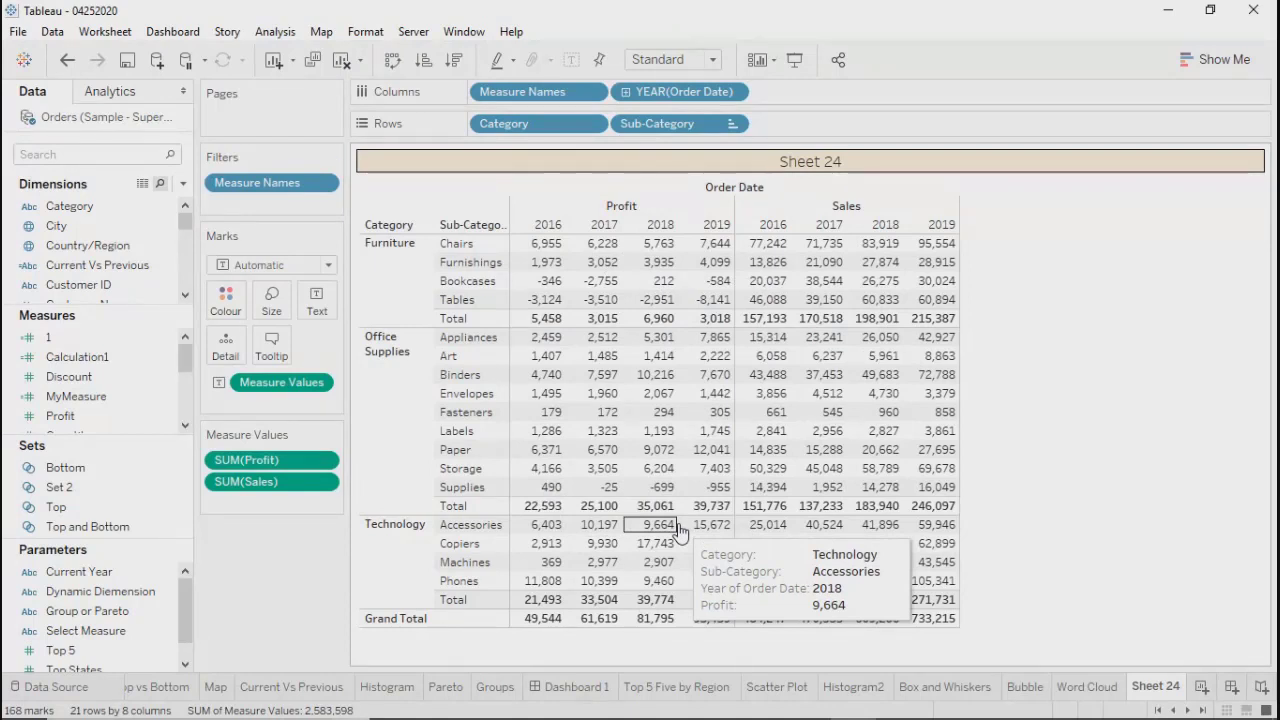
# Step: Compute all totals in the table using Average
pyautogui.click(274, 33)
pyautogui.moveTo(362, 204)
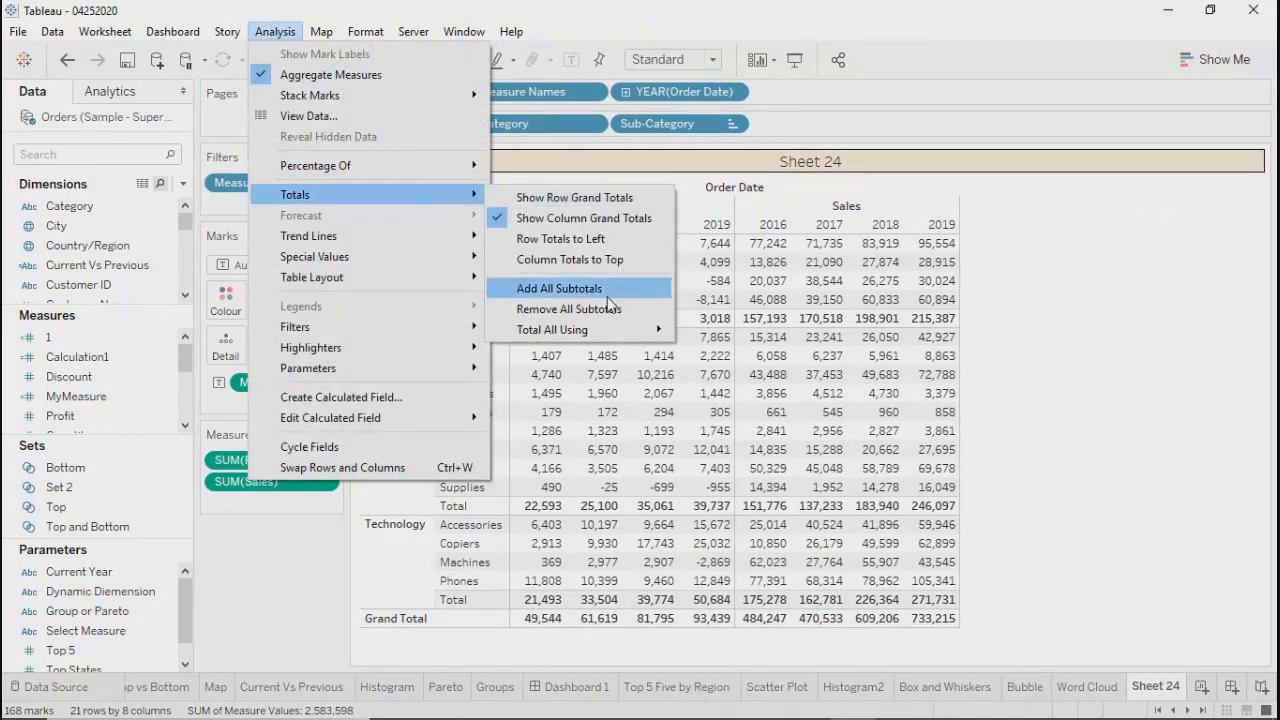
pyautogui.moveTo(605, 329)
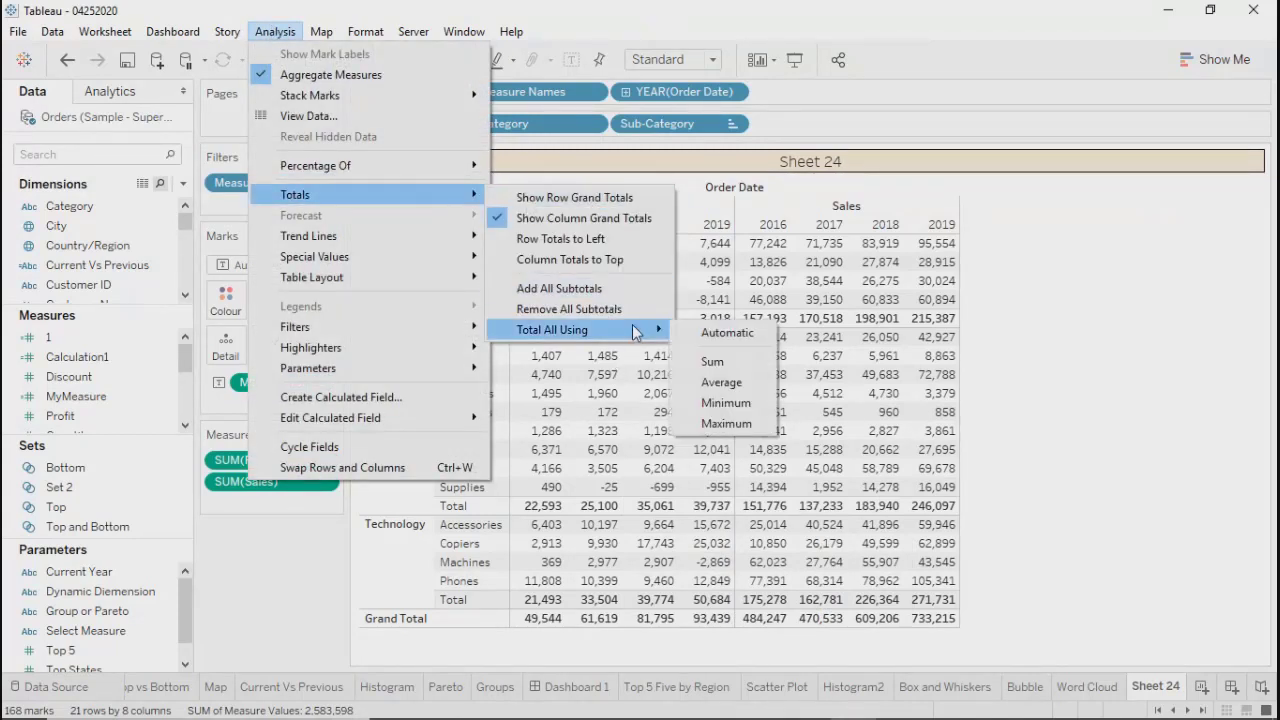
pyautogui.click(735, 386)
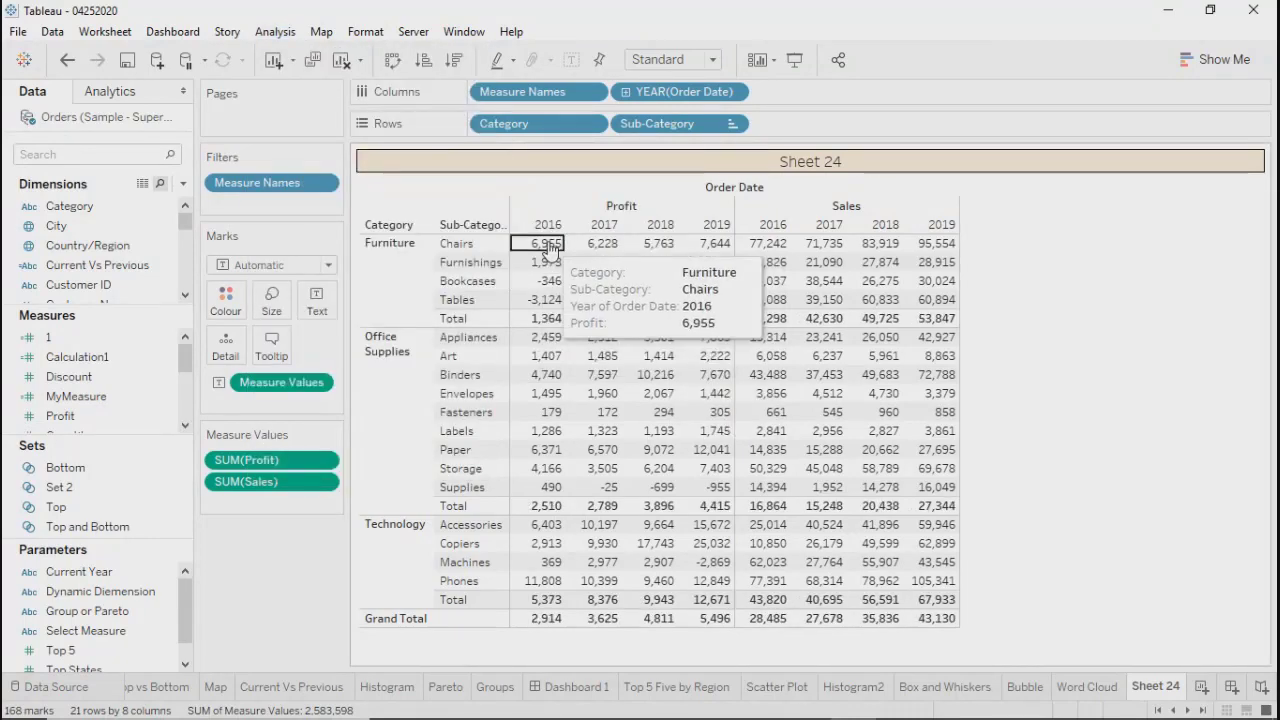
# Step: Compare the Furniture sub-category profits for 2016 and 2017 with their averaged totals
pyautogui.moveTo(541, 241); pyautogui.dragTo(542, 318)
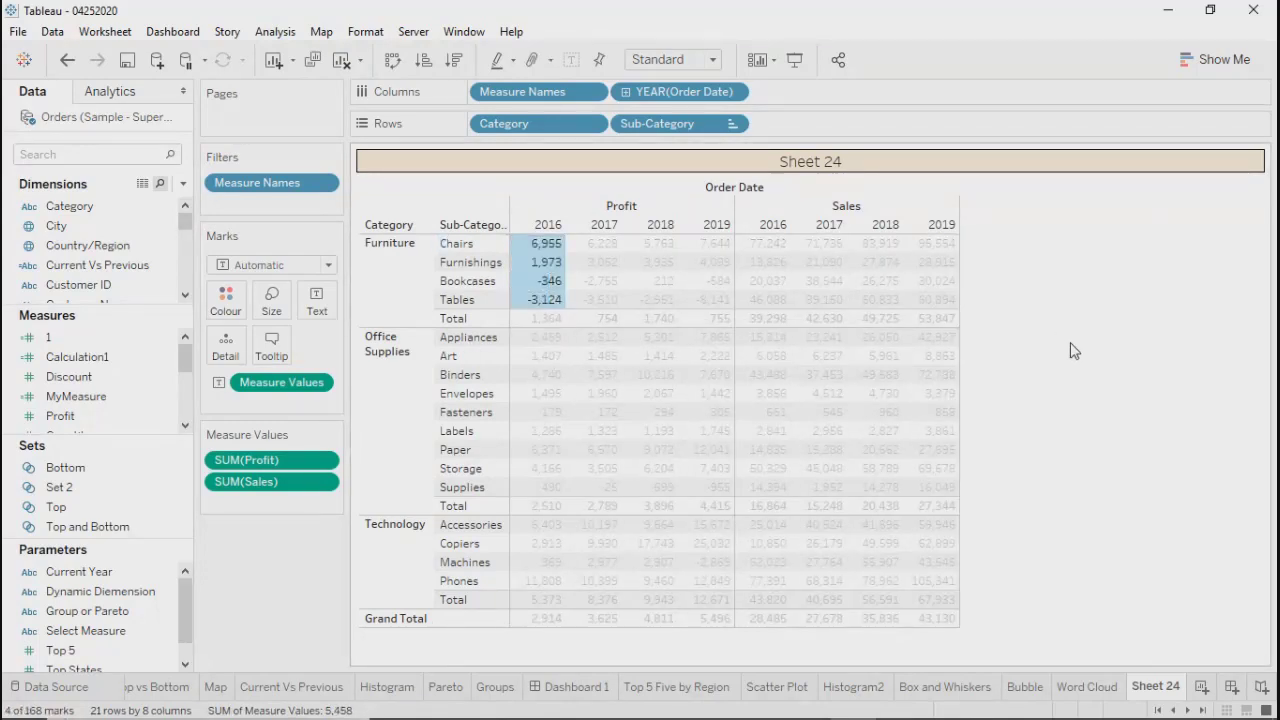
pyautogui.click(1073, 350)
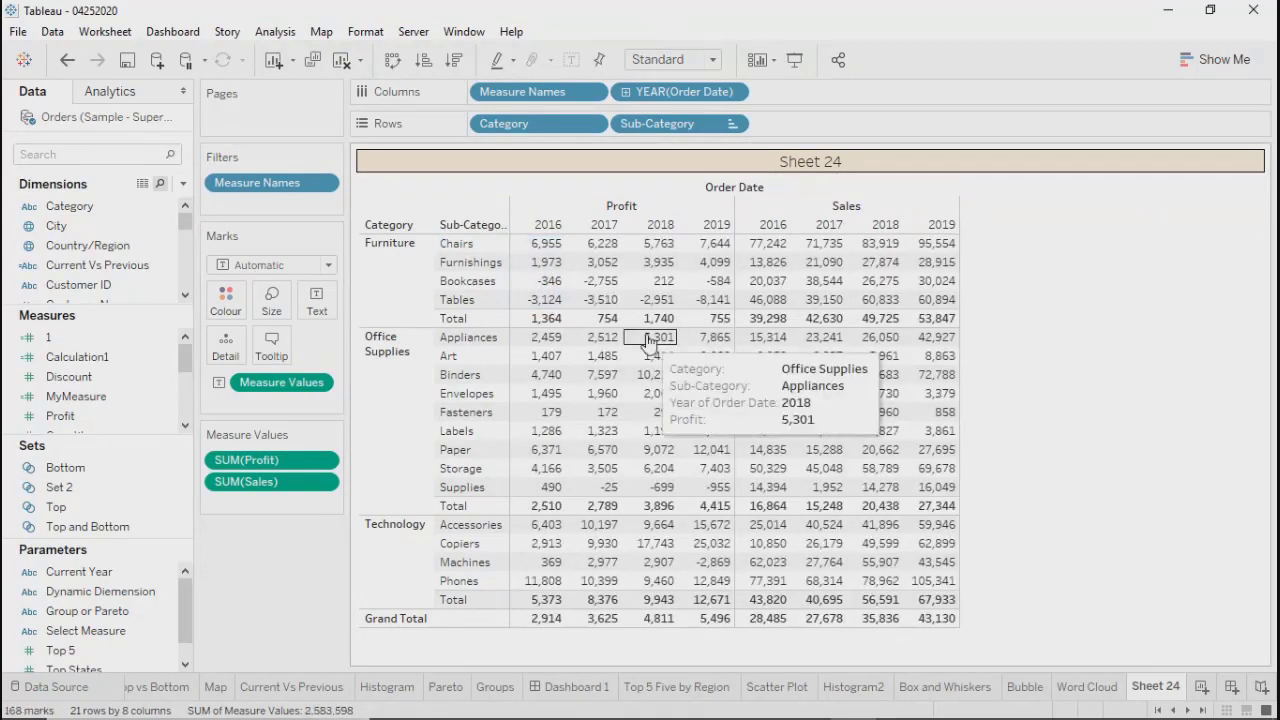
pyautogui.click(546, 318)
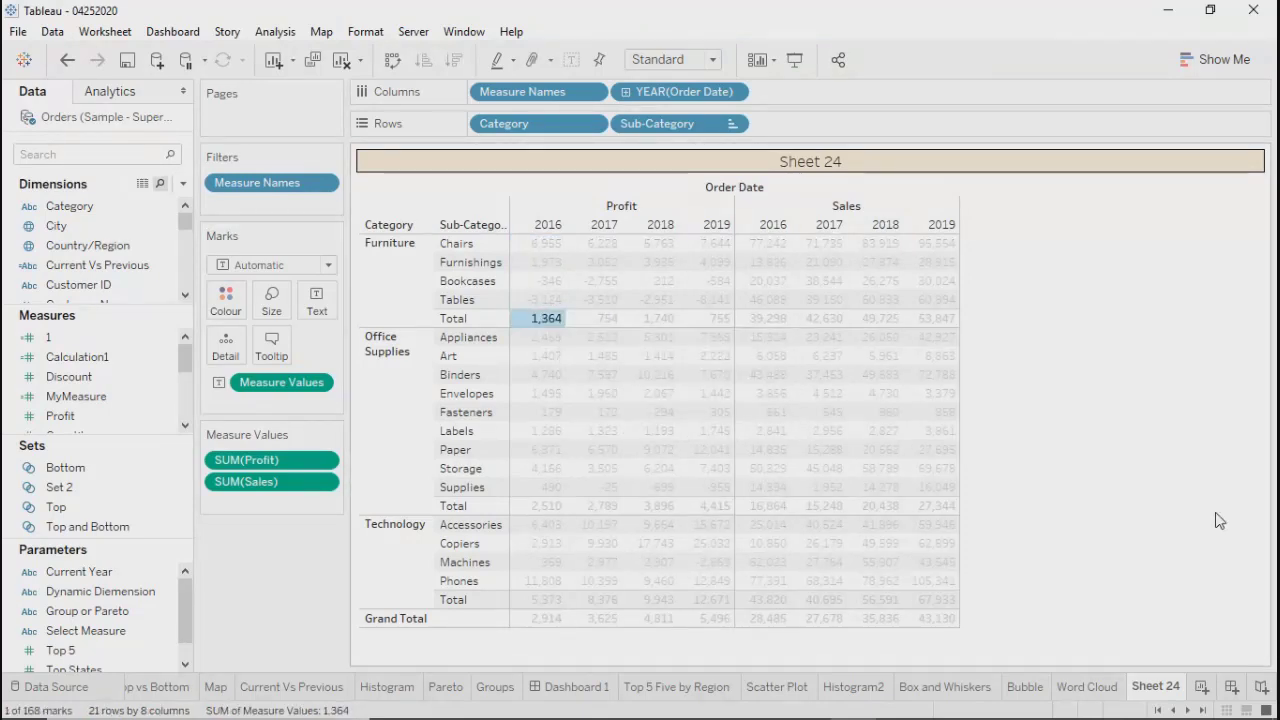
pyautogui.click(1080, 517)
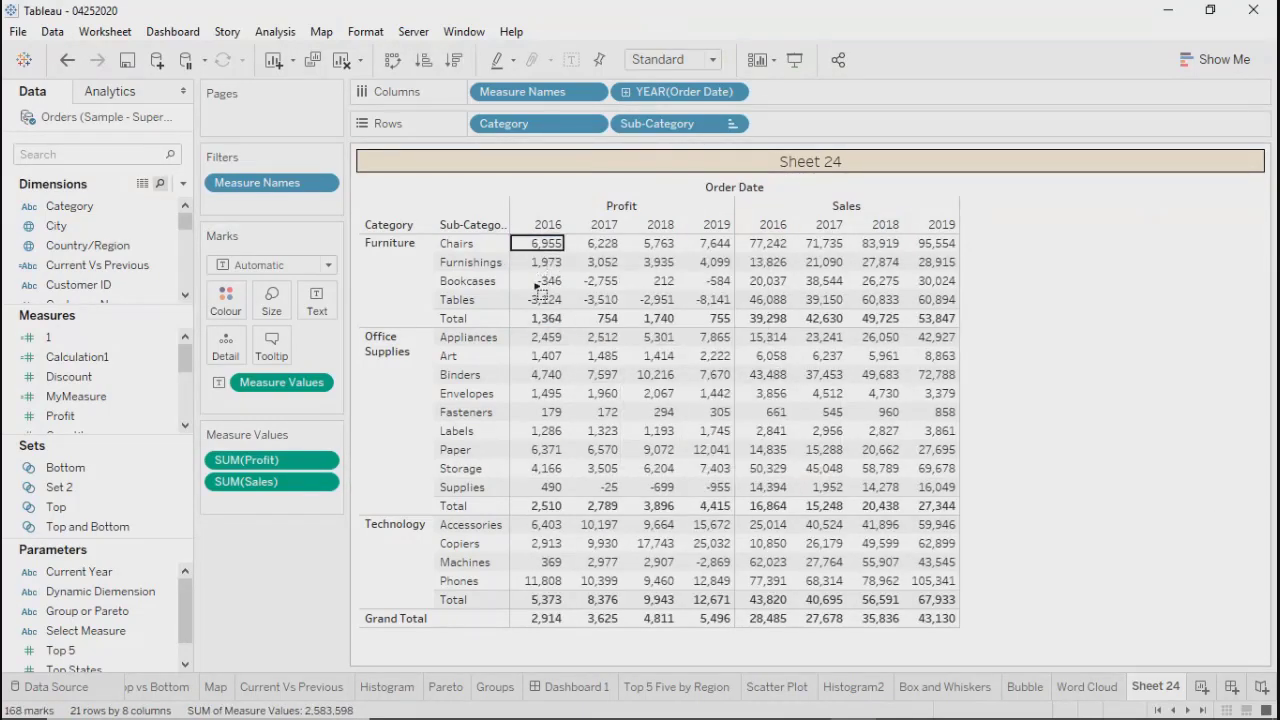
pyautogui.moveTo(536, 287); pyautogui.dragTo(538, 312)
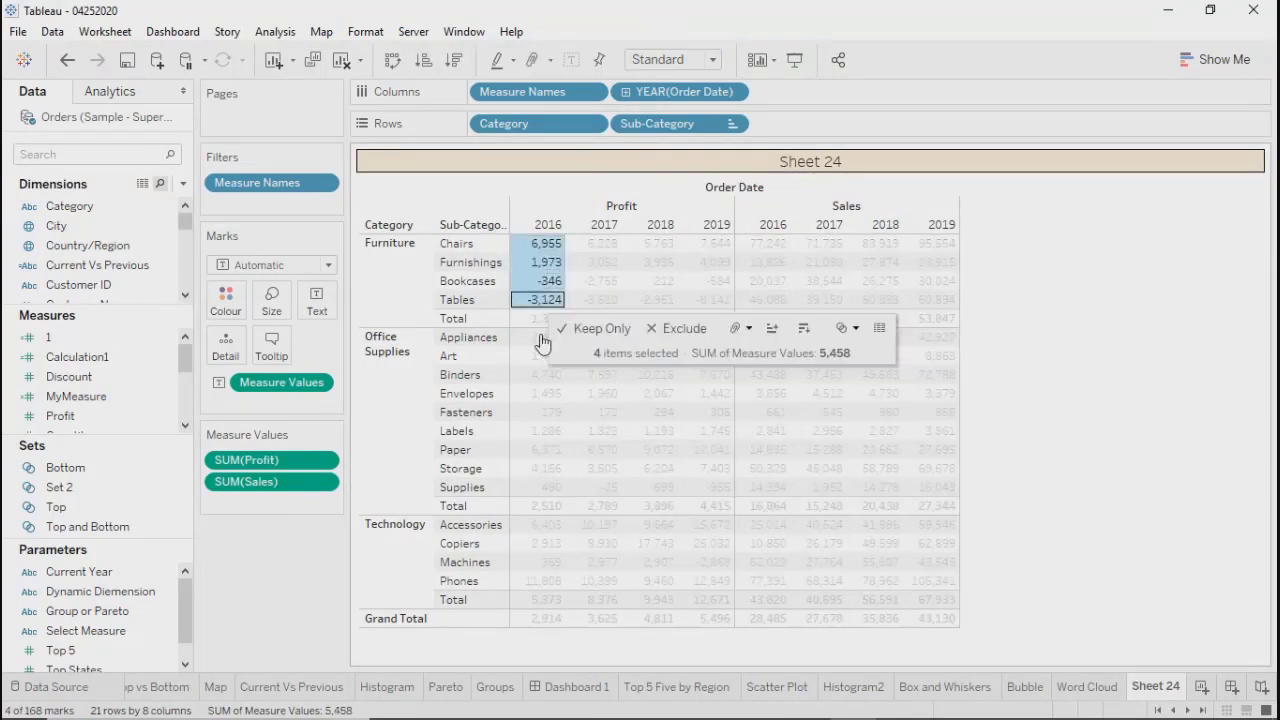
pyautogui.click(1158, 405)
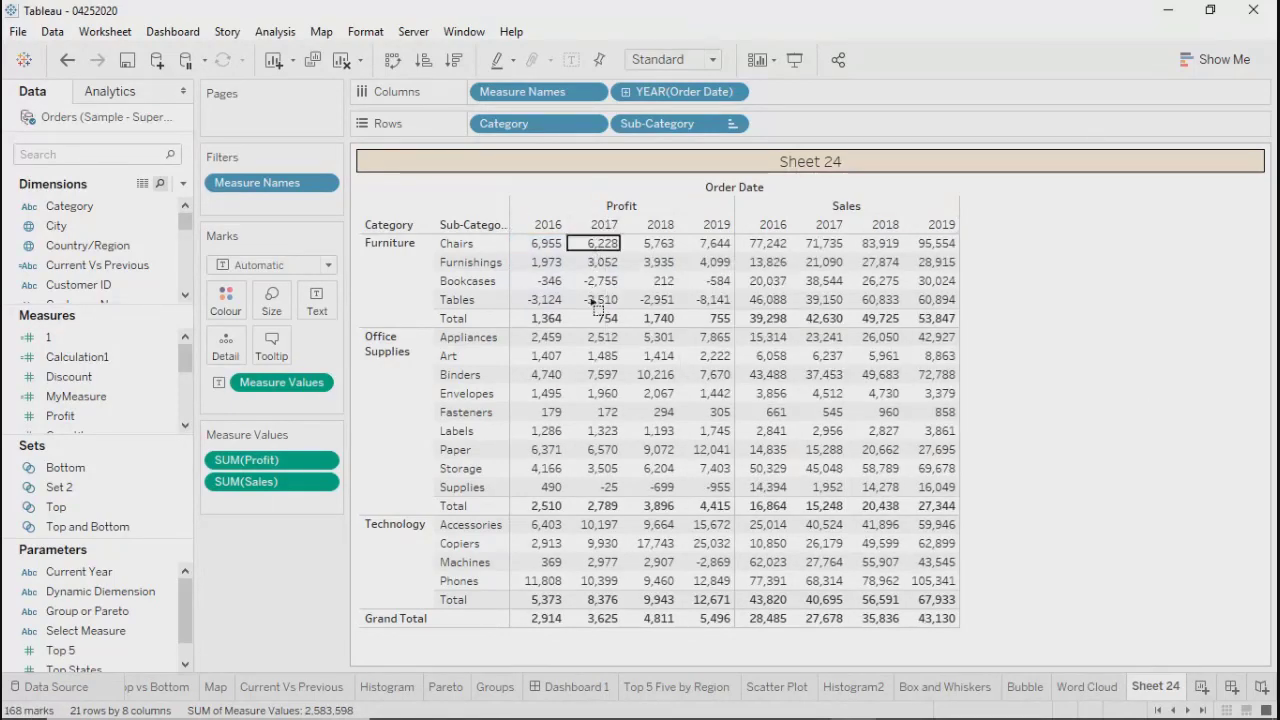
pyautogui.click(596, 245)
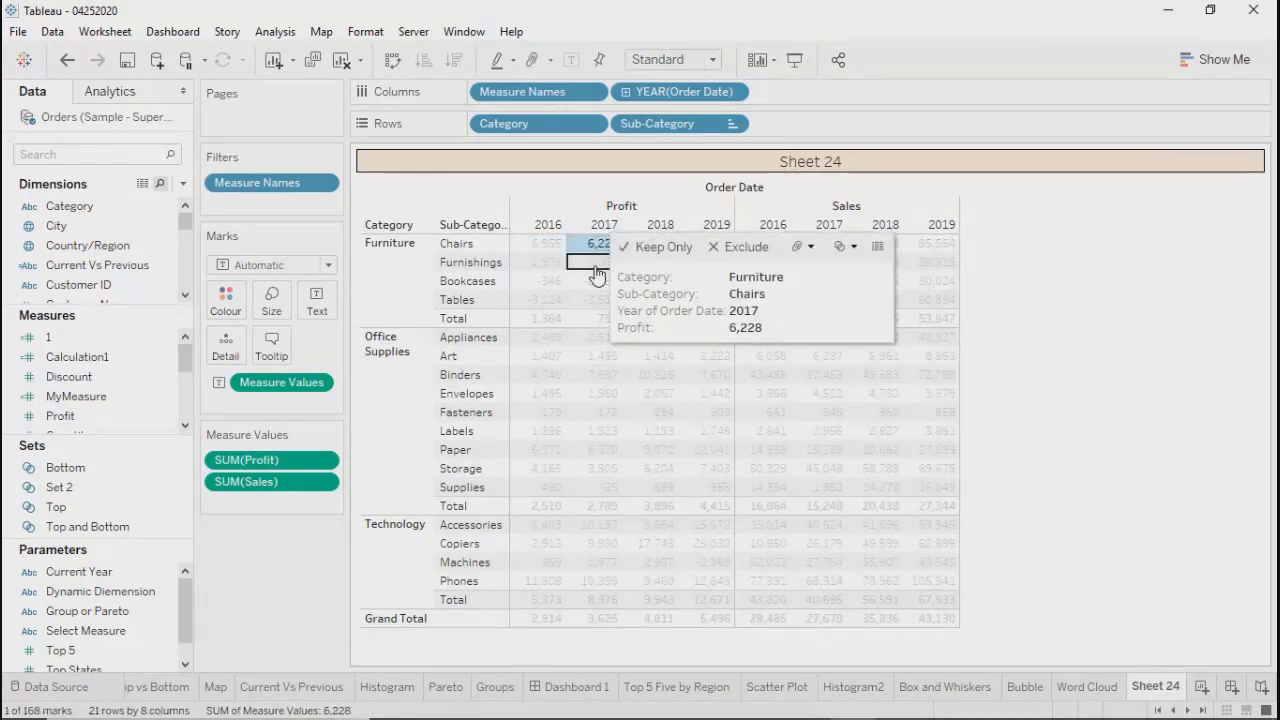
pyautogui.click(587, 320)
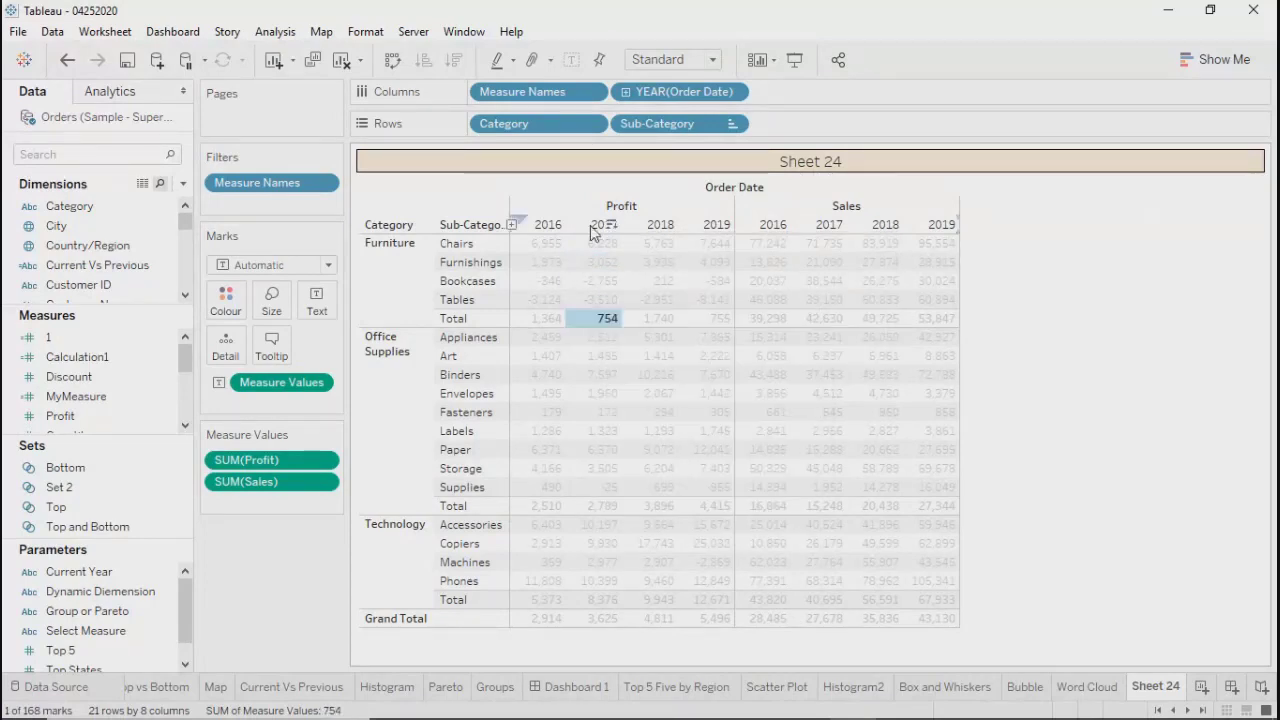
pyautogui.click(1124, 463)
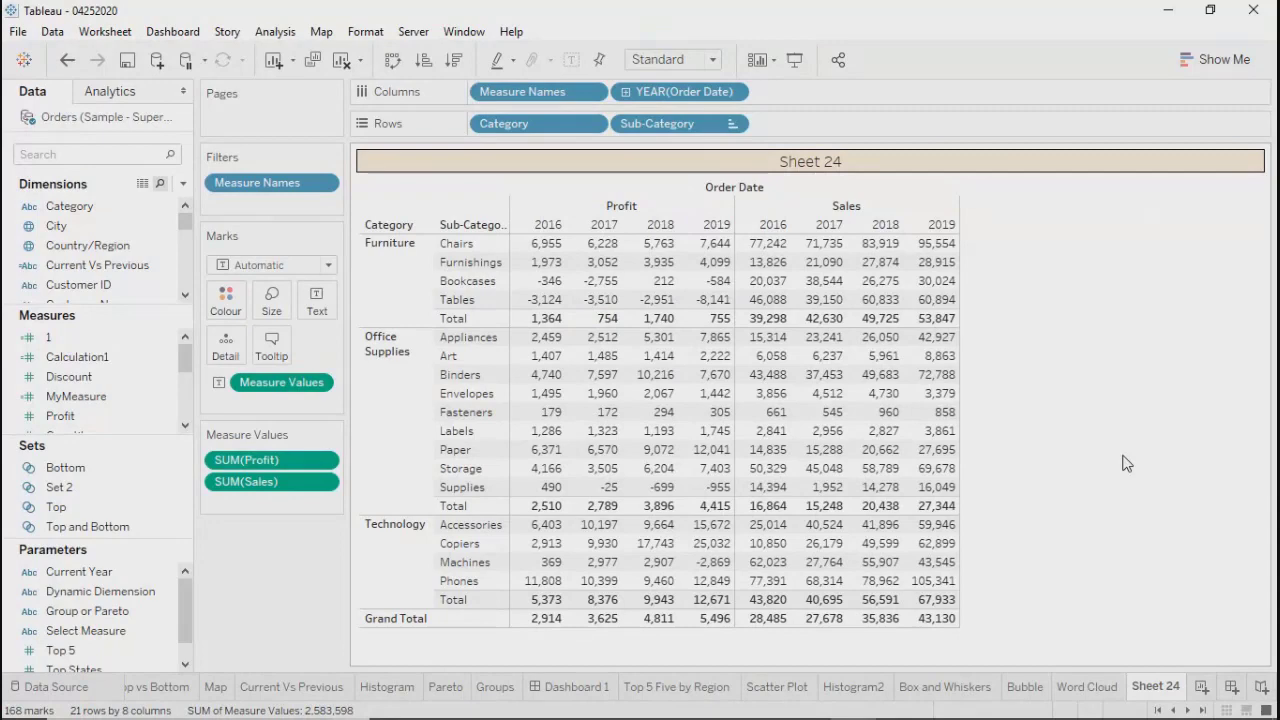
# Step: Inspect the averaged 2017 profit in the grand total row and in the Office Supplies and Furniture total rows
pyautogui.click(600, 618)
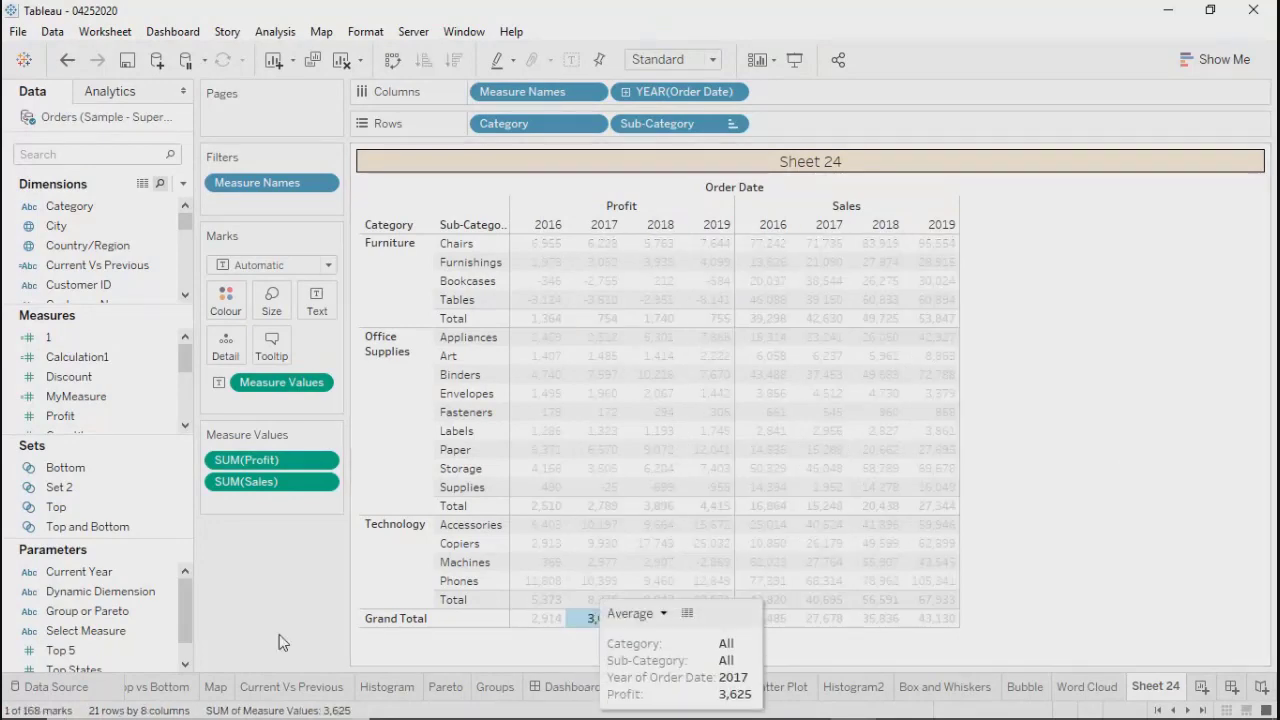
pyautogui.click(500, 655)
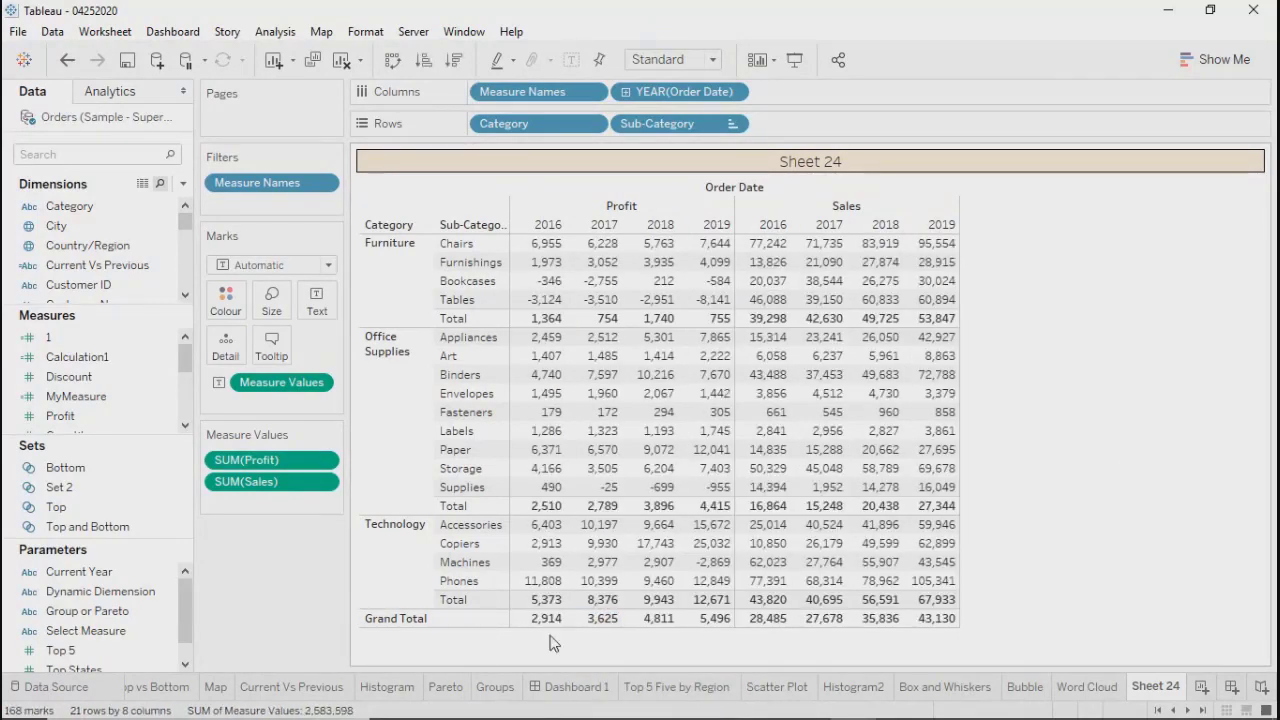
pyautogui.click(596, 506)
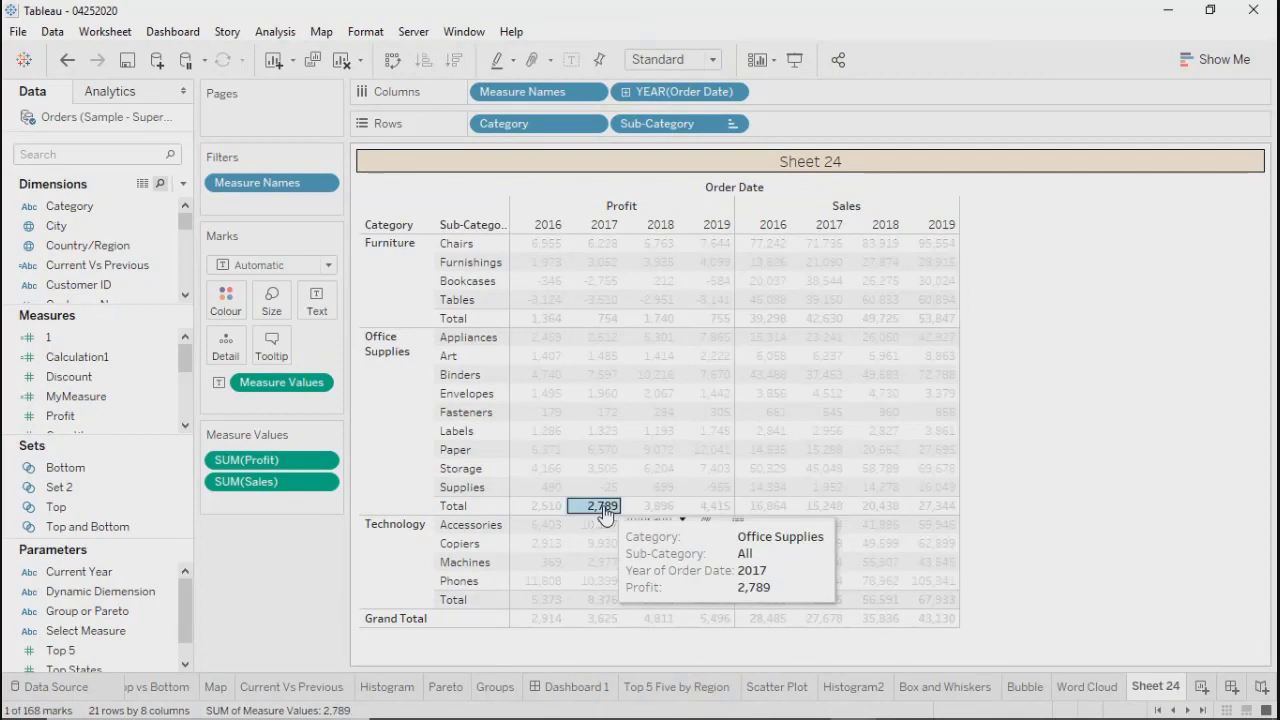
pyautogui.click(593, 322)
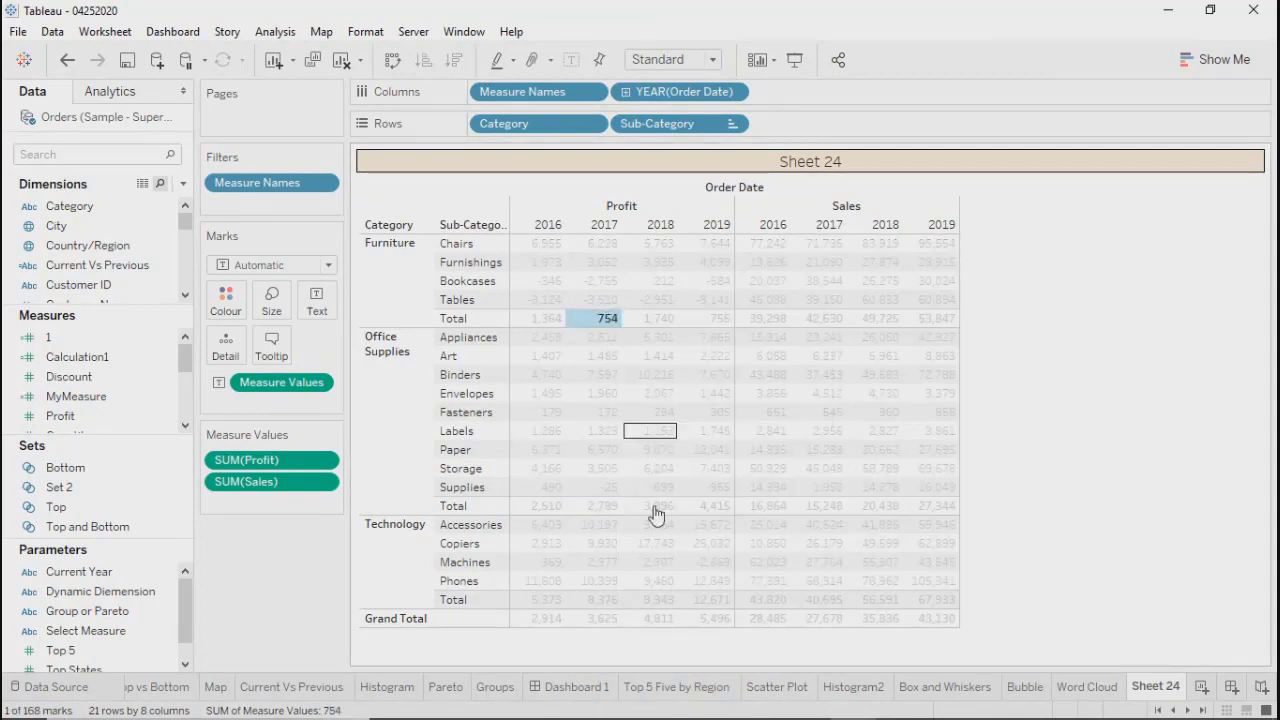
# Step: Inspect the averaged 2017 profit in the Technology total row and the grand total row
pyautogui.click(603, 604)
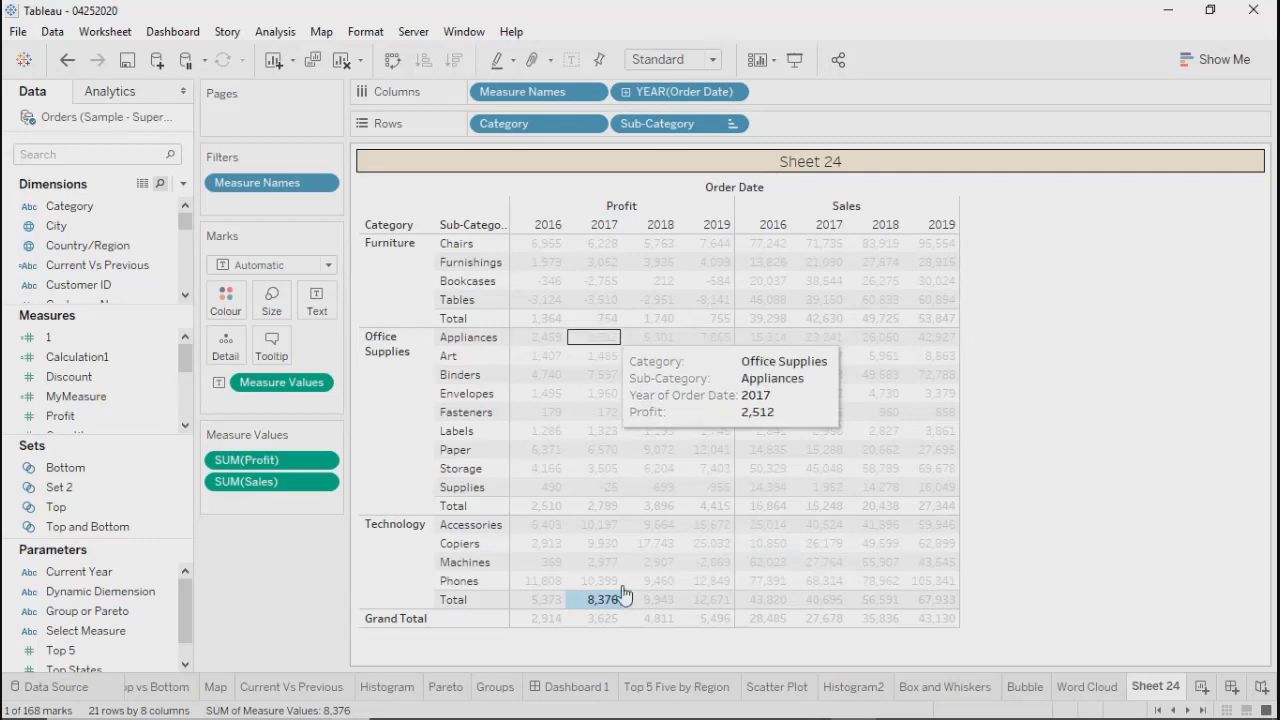
pyautogui.moveTo(590, 628)
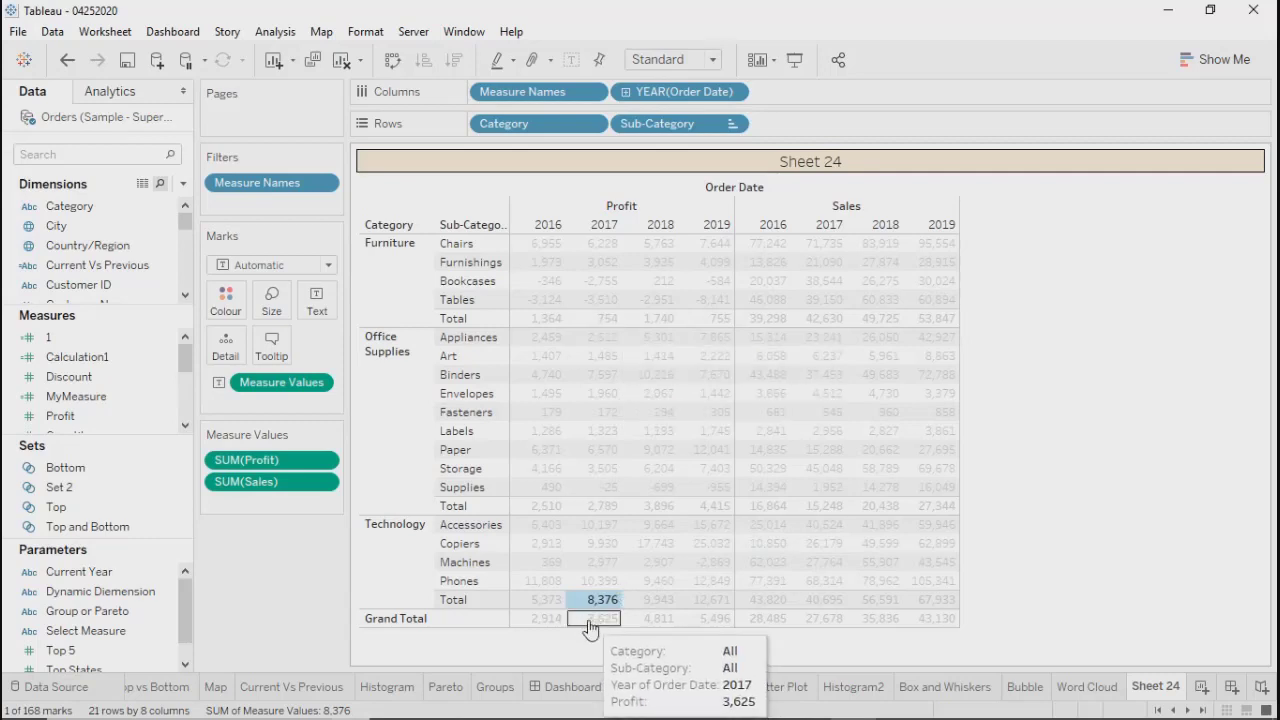
pyautogui.click(590, 622)
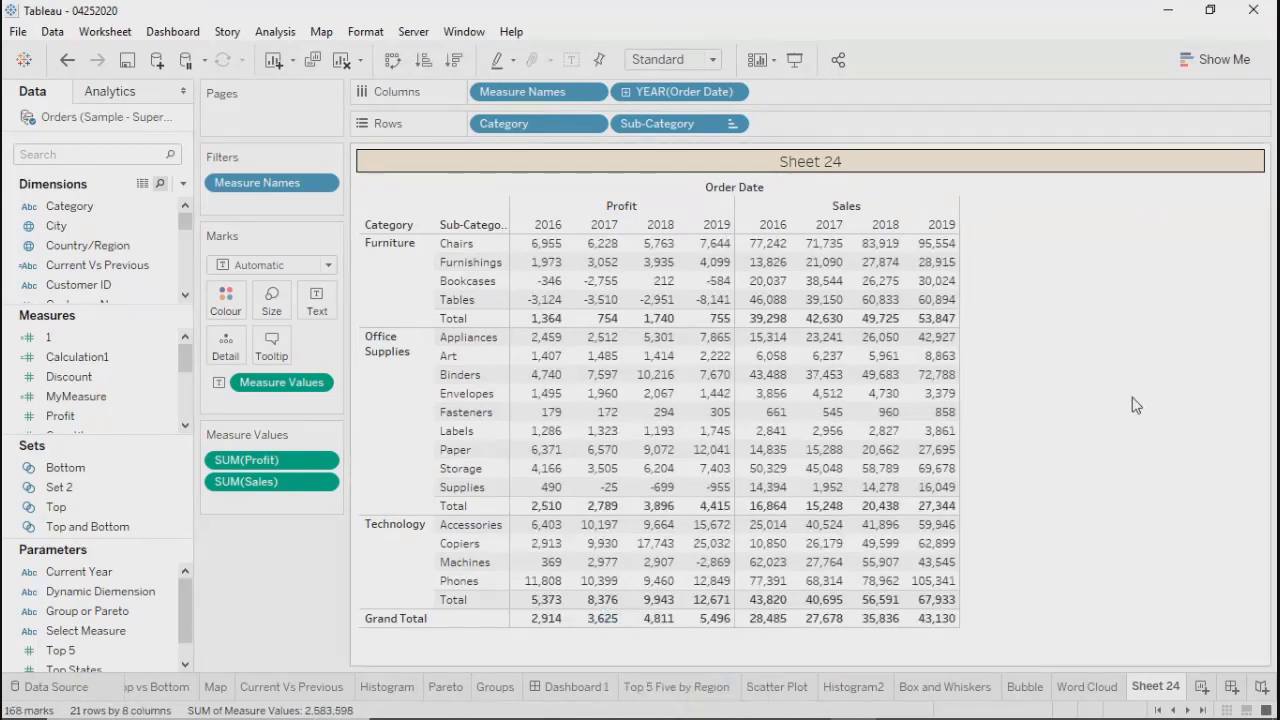
pyautogui.click(592, 619)
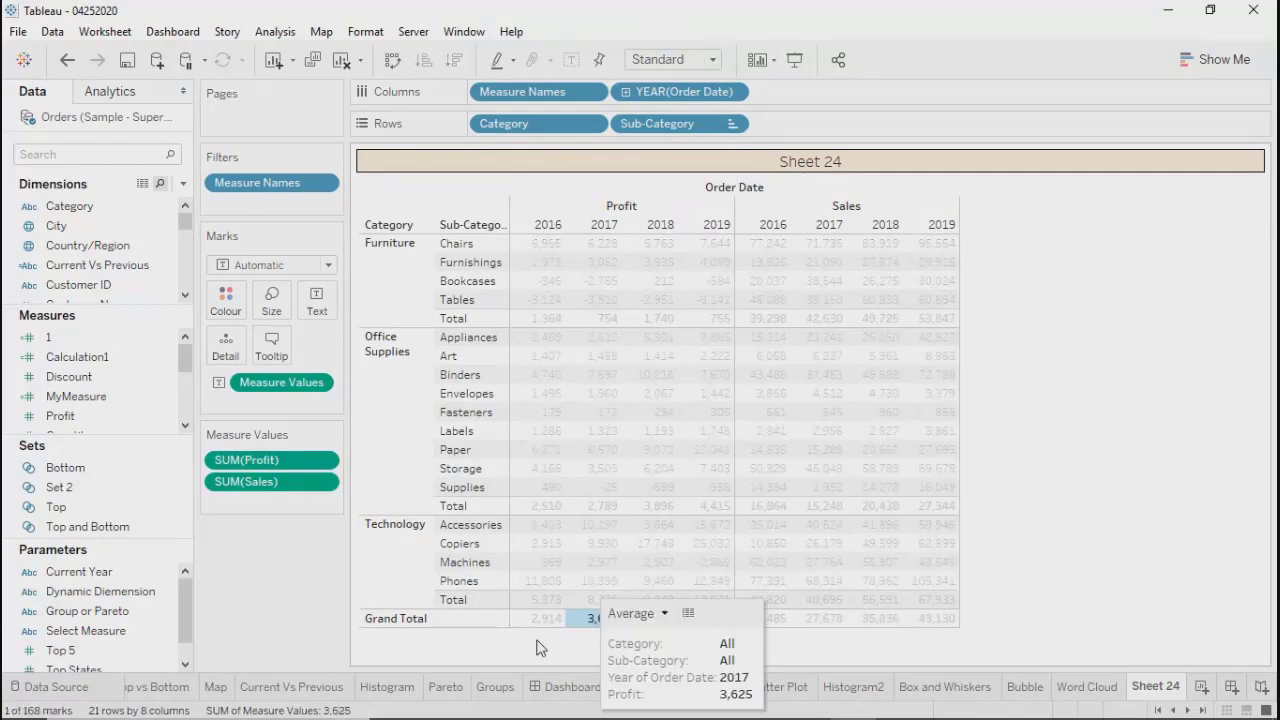
# Step: Highlight the Grand Total, Office Supplies total and Furniture total rows one after another, and clear the selection
pyautogui.click(397, 619)
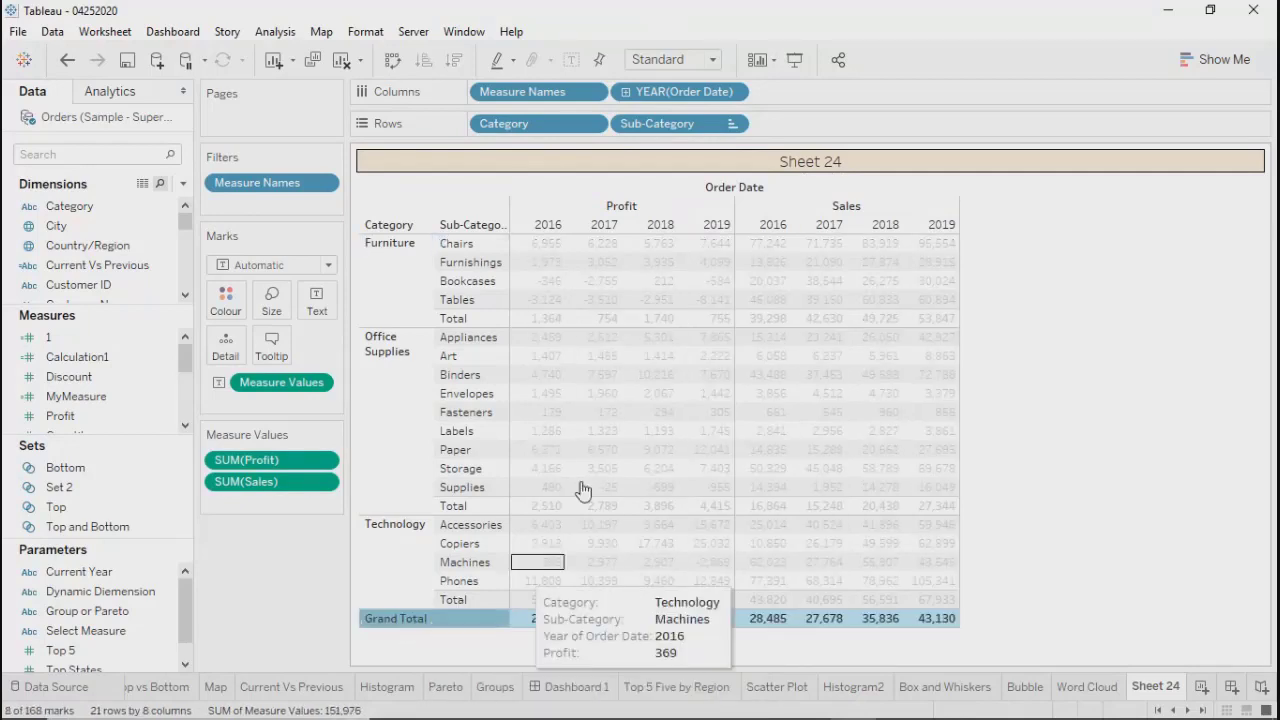
pyautogui.click(465, 508)
pyautogui.click(456, 318)
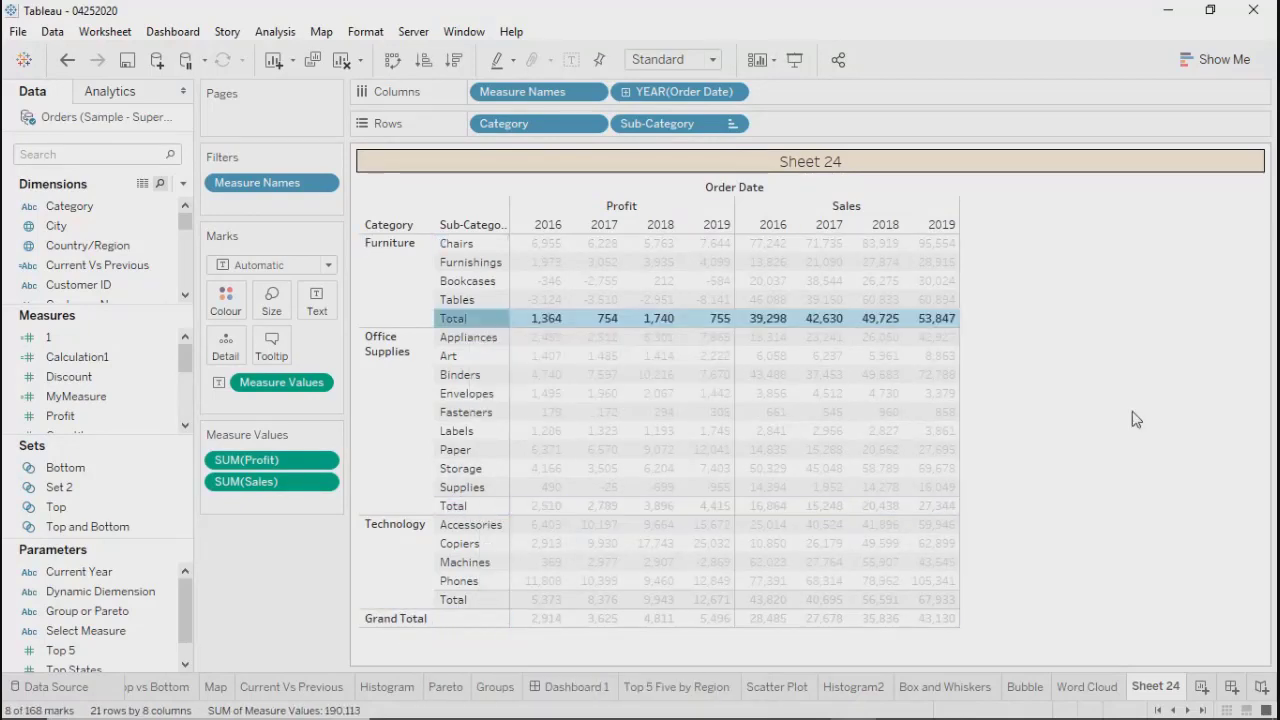
pyautogui.click(1128, 408)
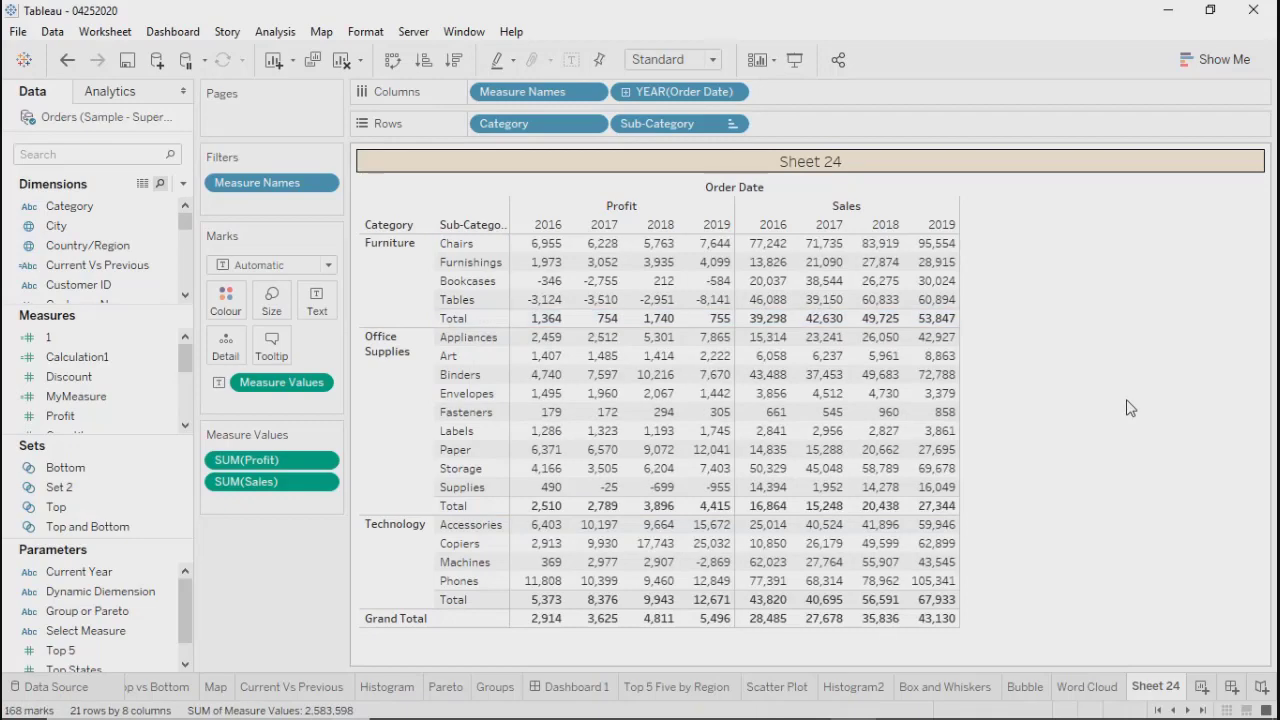
# Step: Compute all totals in the table using Automatic
pyautogui.click(275, 31)
pyautogui.moveTo(413, 195)
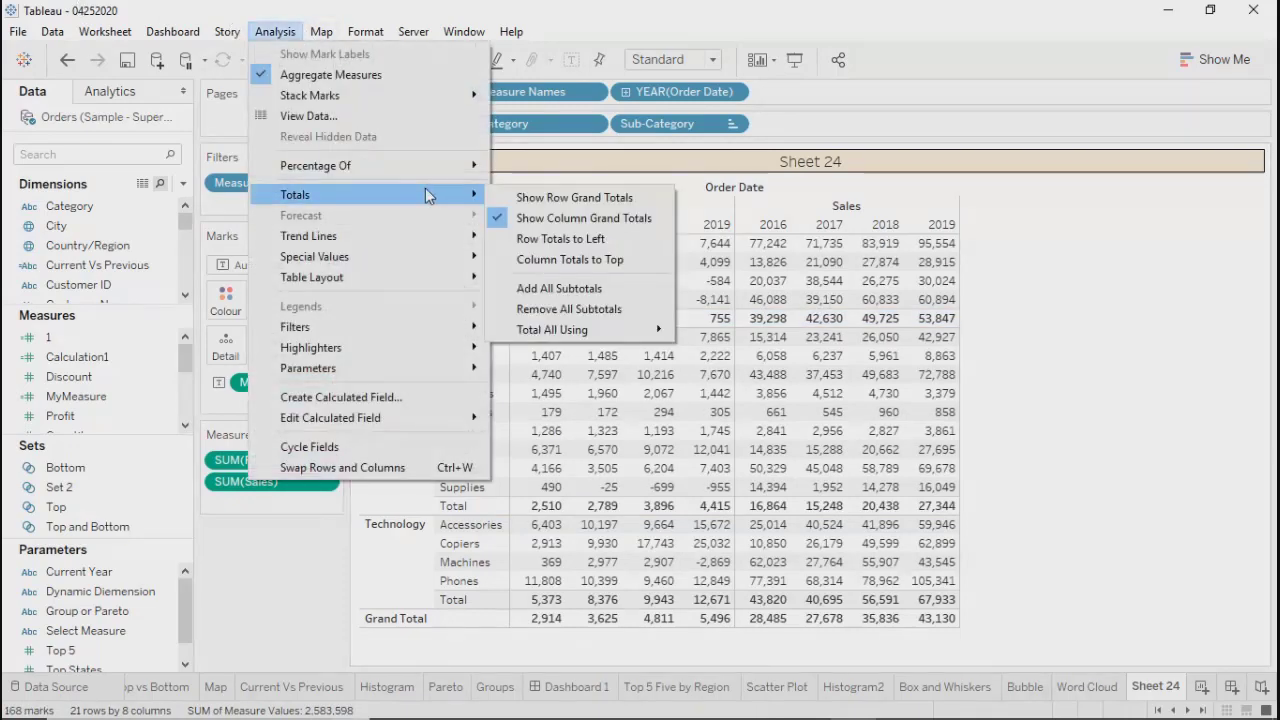
pyautogui.moveTo(584, 328)
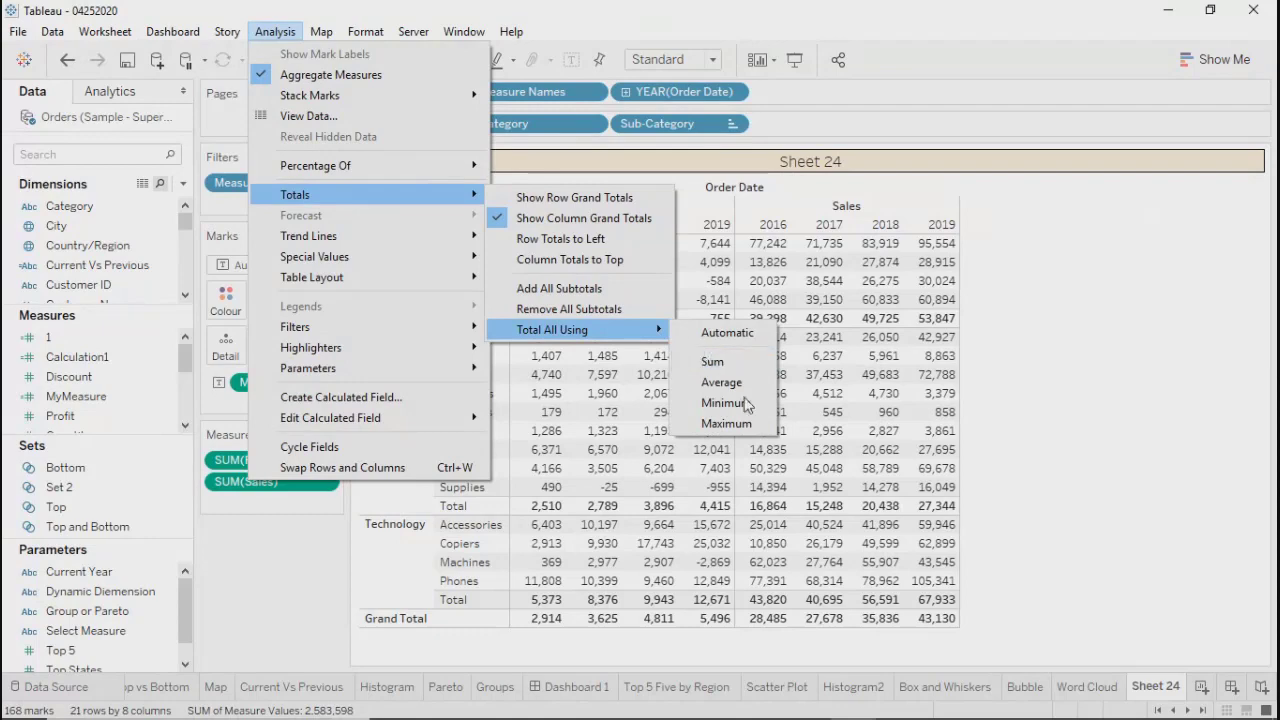
pyautogui.click(712, 336)
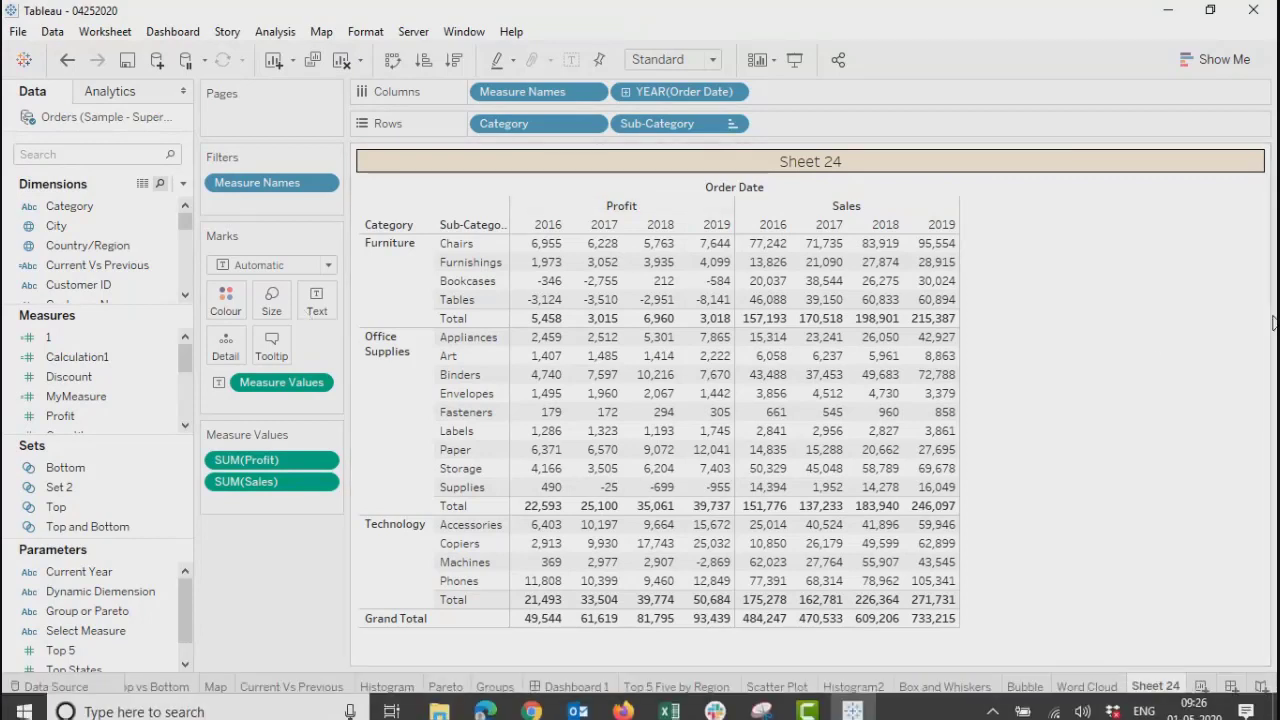
# Step: Highlight the whole Profit section across all years and clear the selection
pyautogui.moveTo(588, 254)
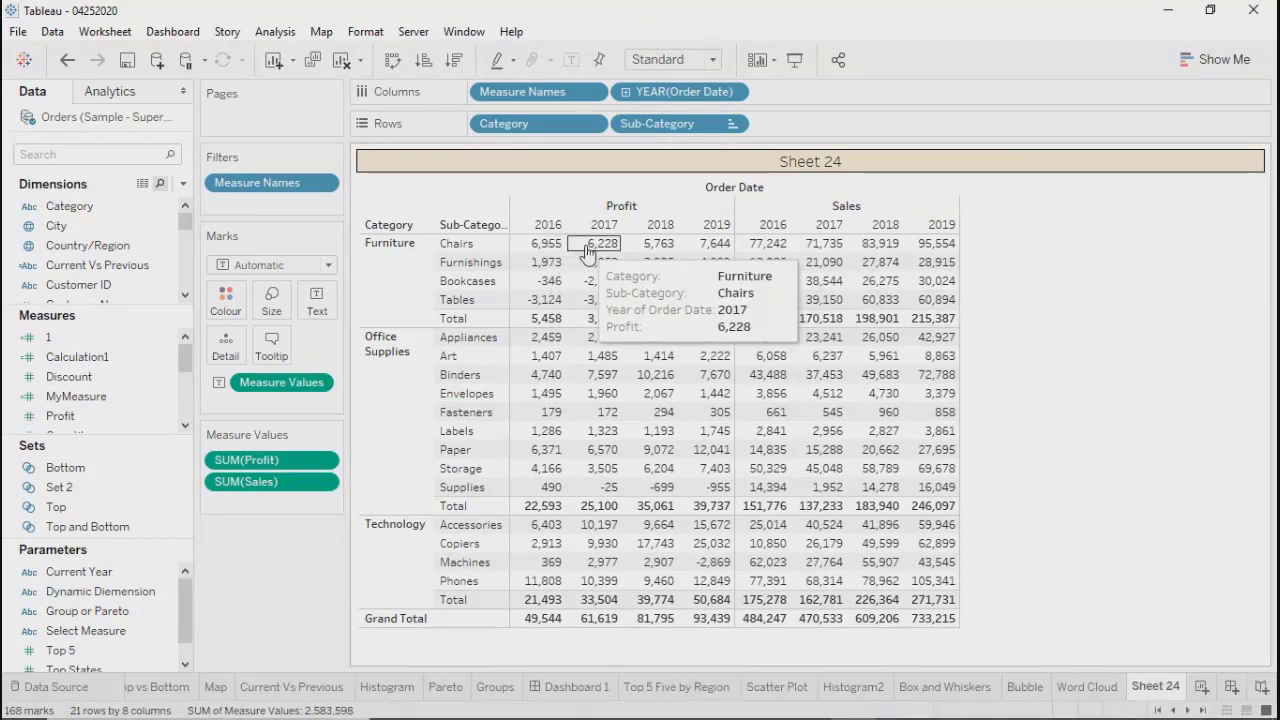
pyautogui.moveTo(700, 247)
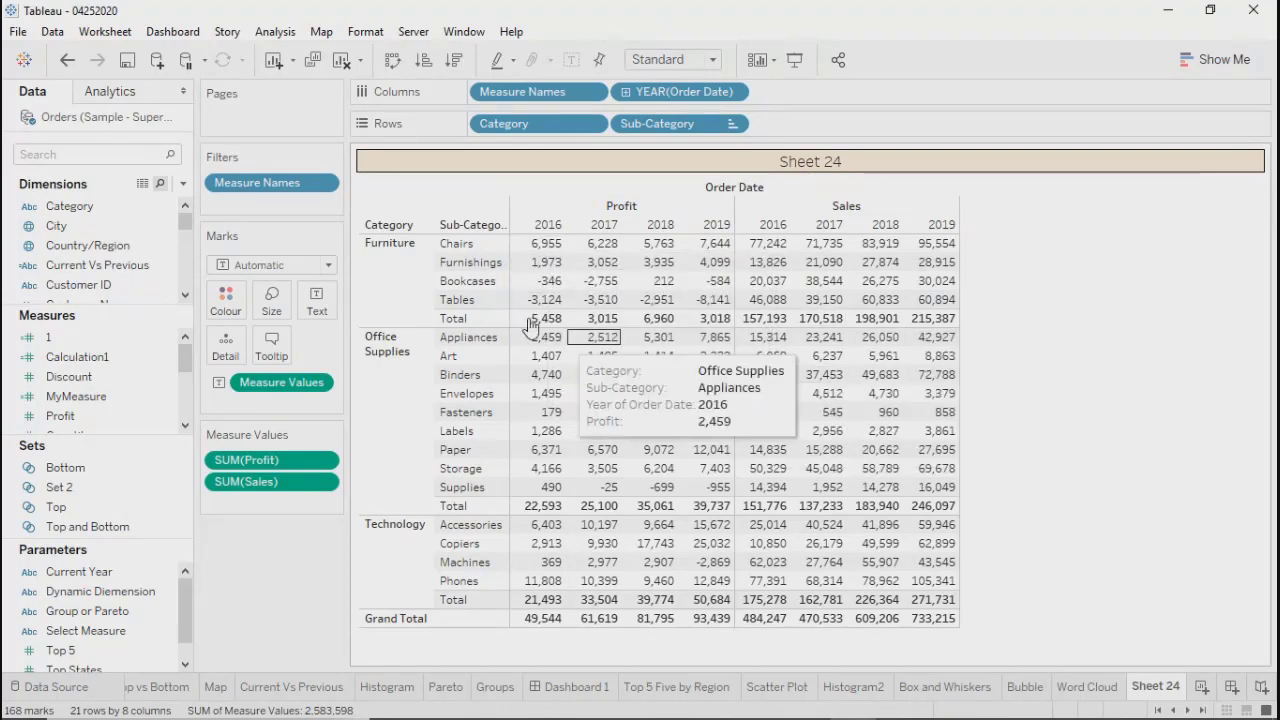
pyautogui.click(617, 214)
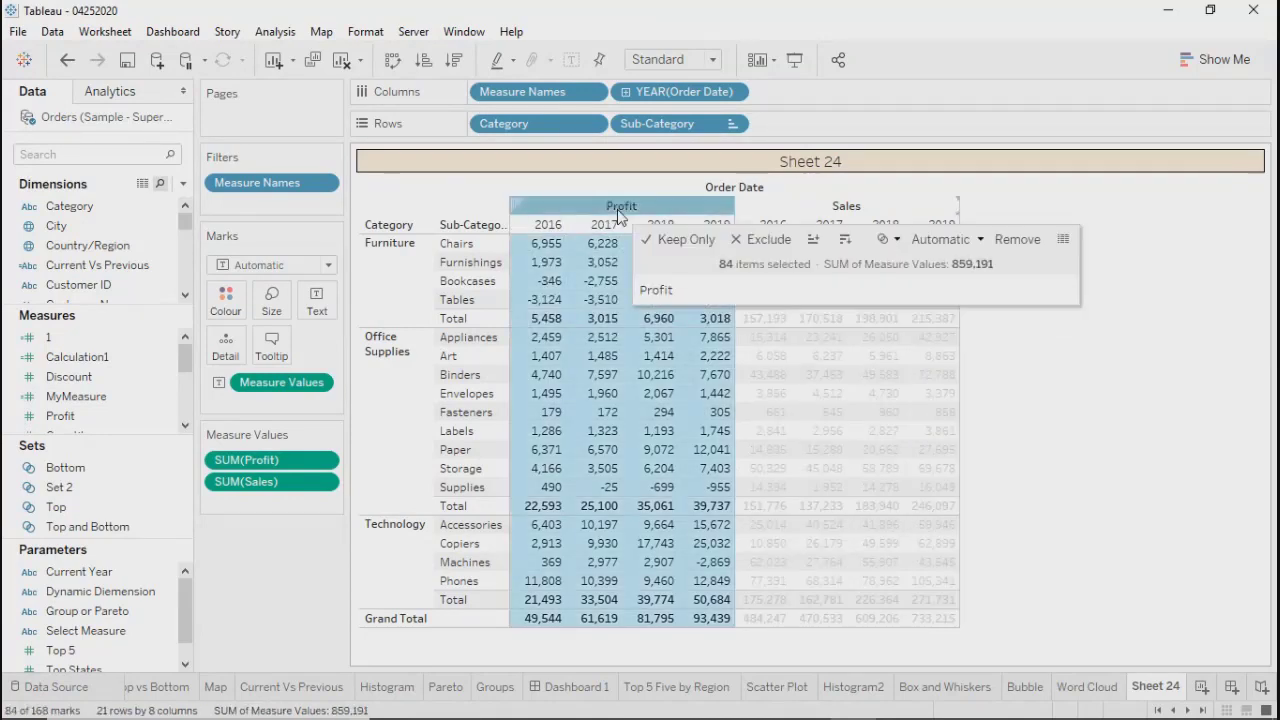
pyautogui.click(1086, 472)
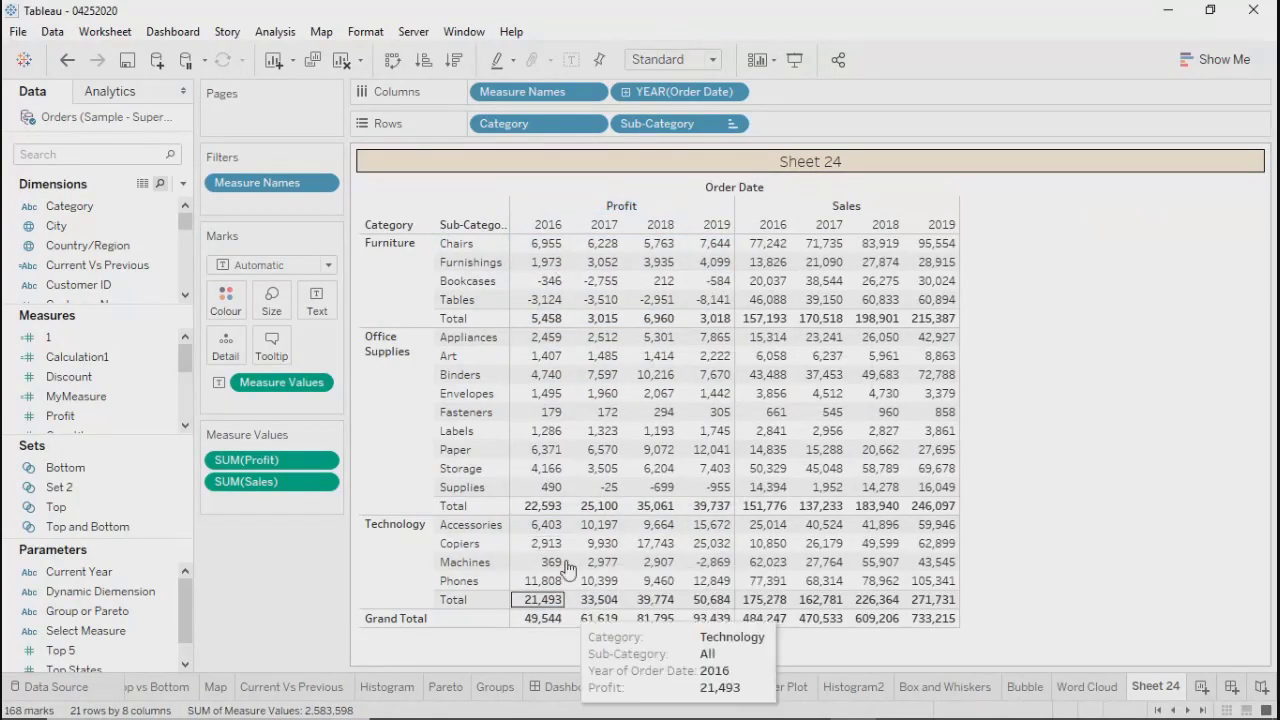
# Step: Highlight the profit pane of Furniture, Office Supplies and Technology in turn, including their total rows, and clear the selection
pyautogui.moveTo(524, 238); pyautogui.dragTo(718, 325)
pyautogui.moveTo(522, 341); pyautogui.dragTo(726, 514)
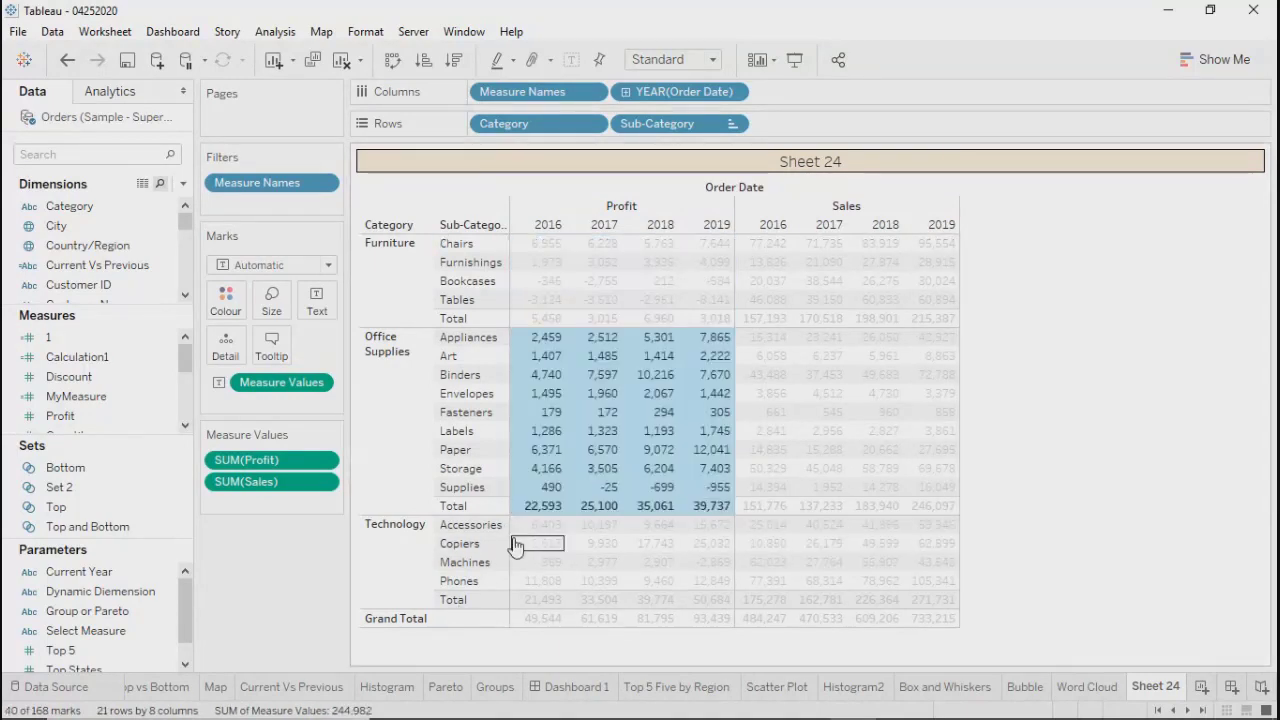
pyautogui.moveTo(530, 526); pyautogui.dragTo(716, 612)
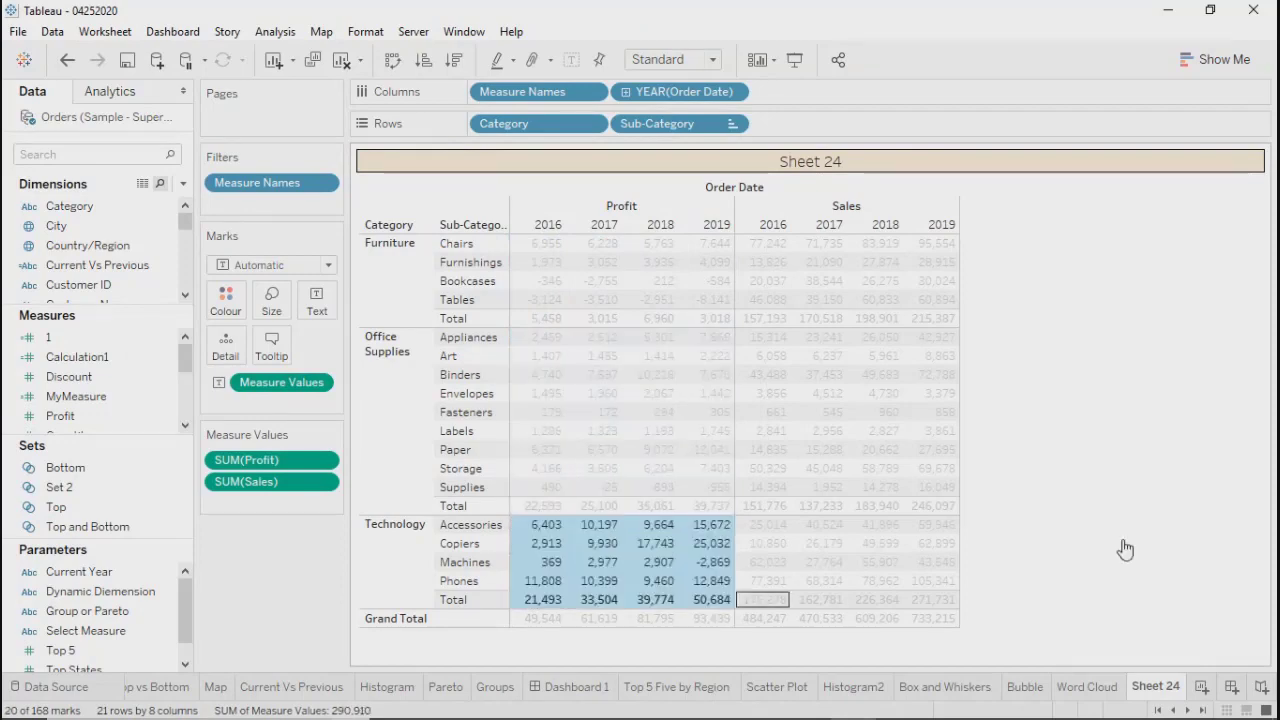
pyautogui.click(690, 642)
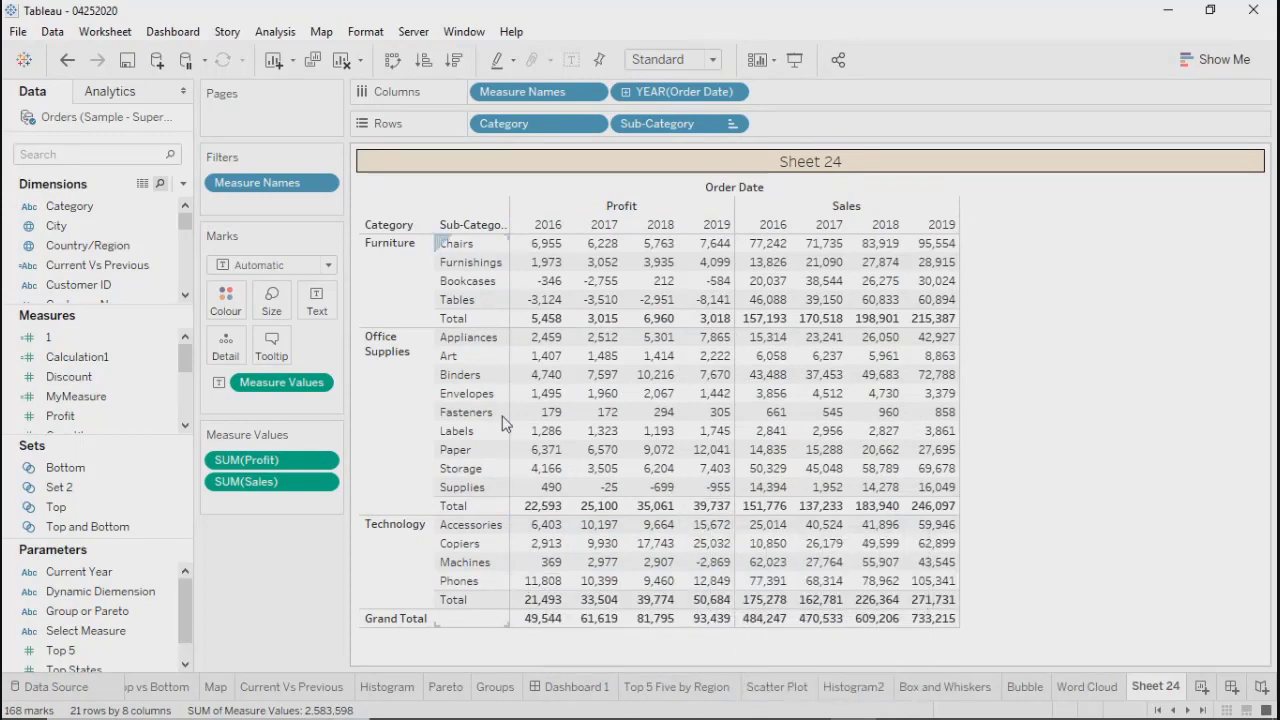
# Step: Highlight the Furniture sub-category profits without the total, followed by the Office Supplies and Technology blocks, and clear the selection
pyautogui.moveTo(515, 238); pyautogui.dragTo(719, 311)
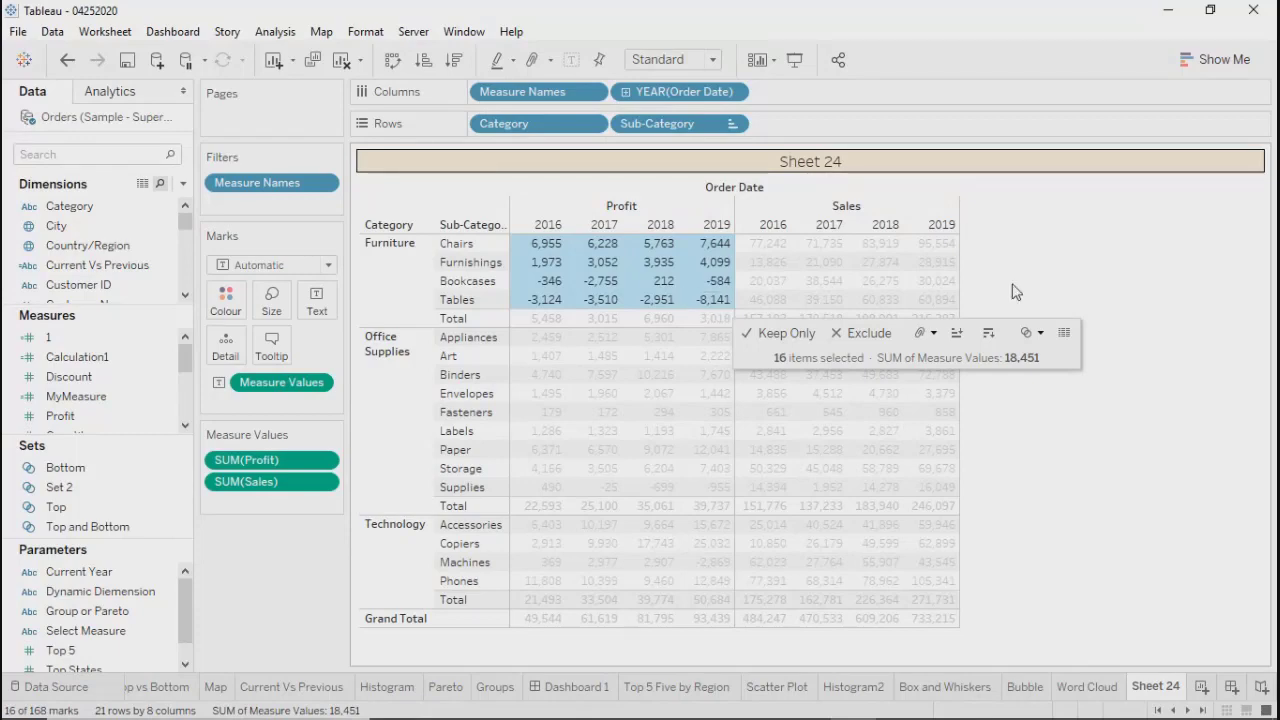
pyautogui.click(1115, 257)
pyautogui.moveTo(513, 330); pyautogui.dragTo(730, 518)
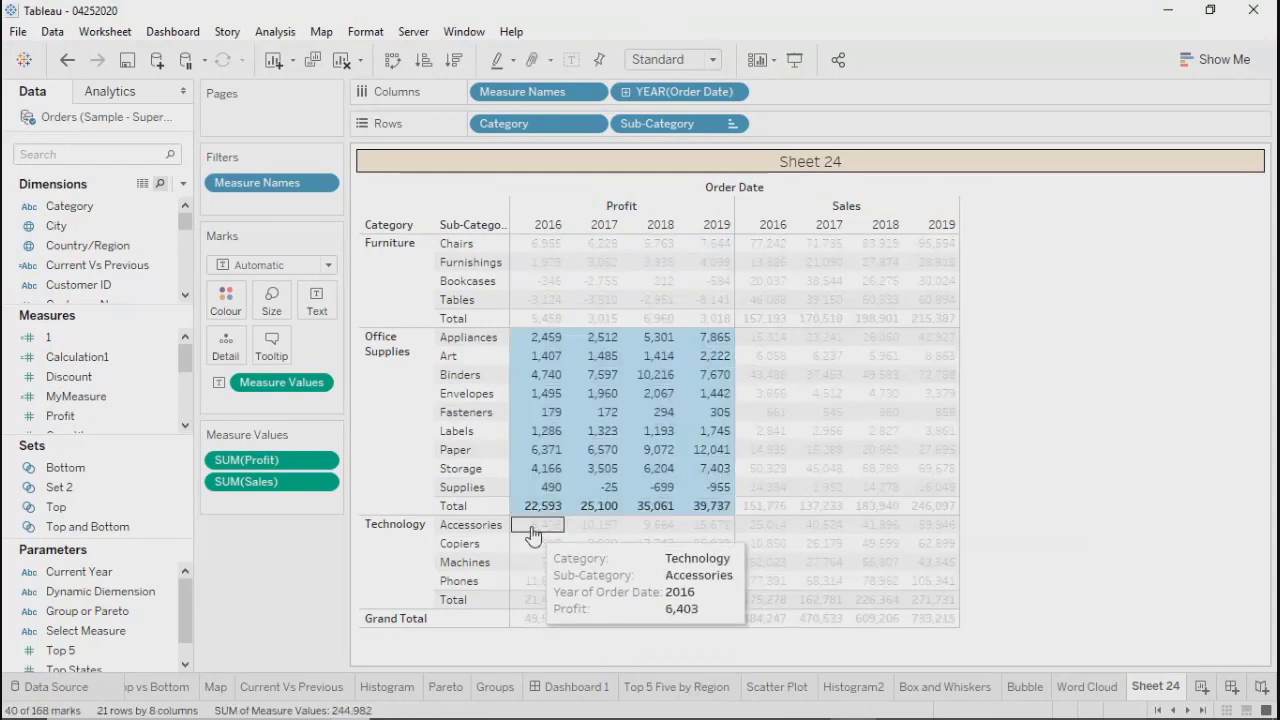
pyautogui.moveTo(533, 522); pyautogui.dragTo(740, 592)
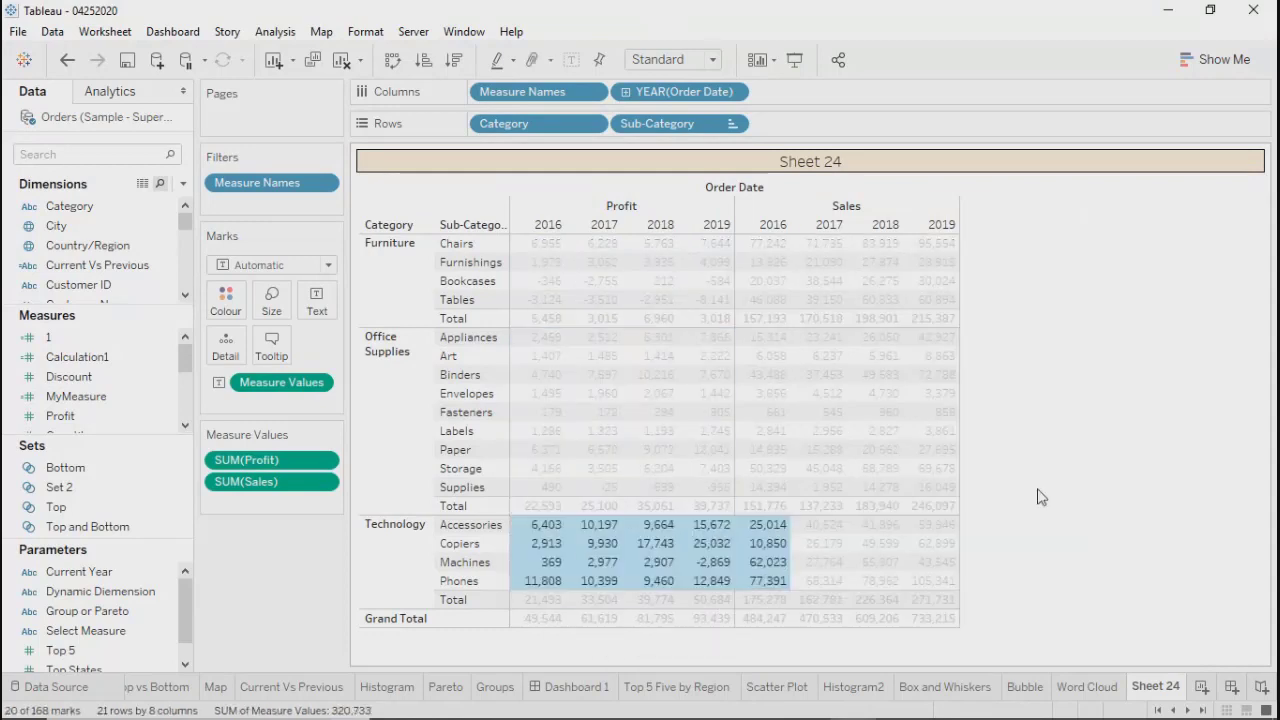
pyautogui.click(995, 283)
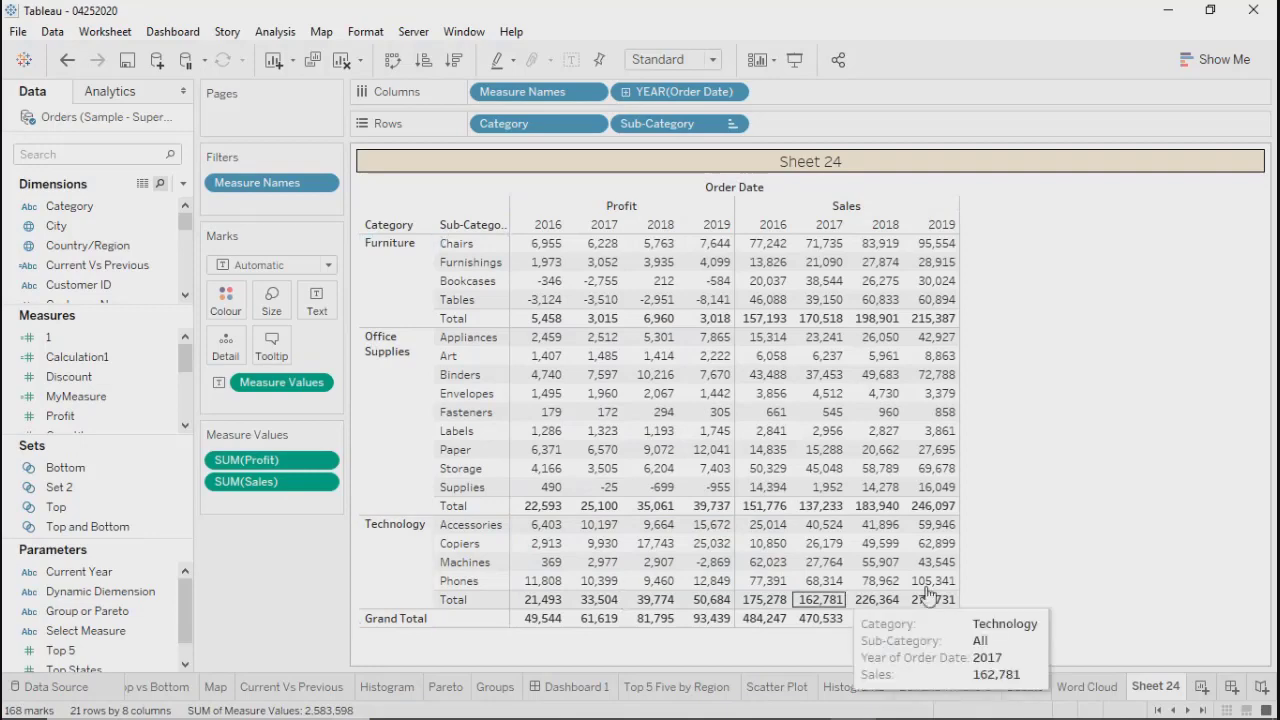
# Step: Inspect individual cells in the Art row, such as its 2016 profit and 2018 sales, and clear the selection
pyautogui.click(546, 356)
pyautogui.moveTo(530, 368)
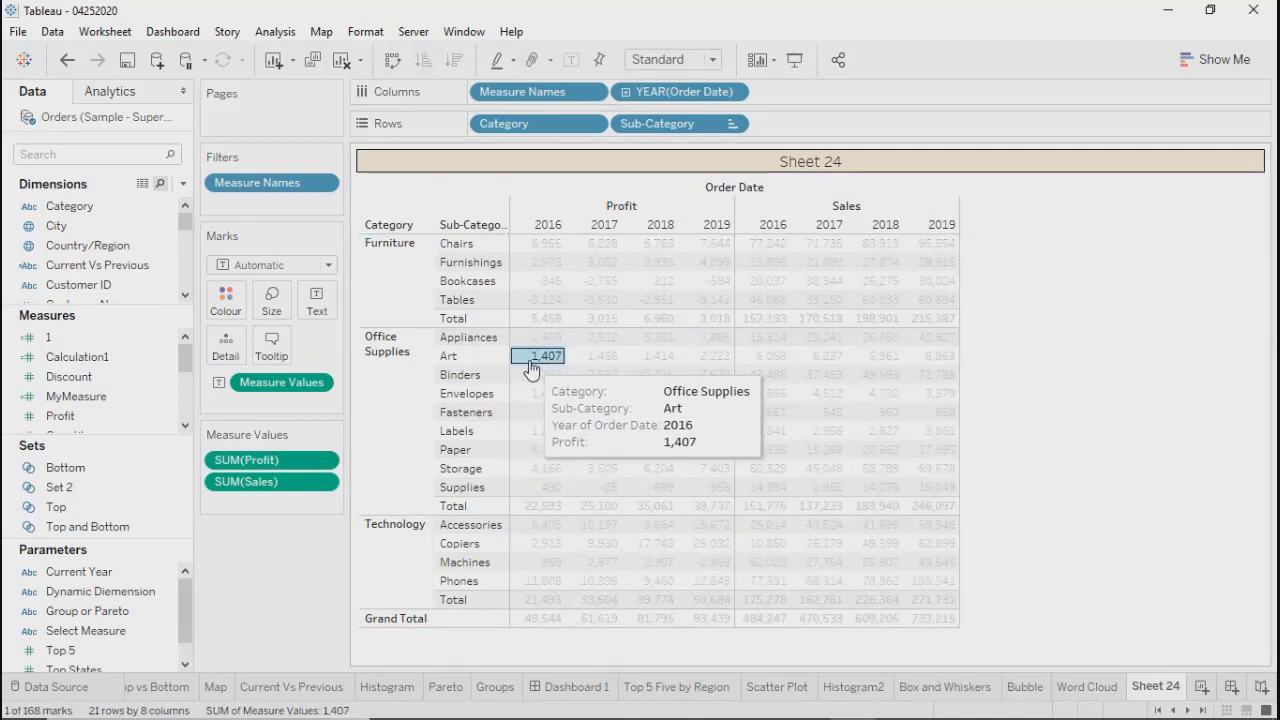
pyautogui.click(875, 356)
pyautogui.click(1186, 285)
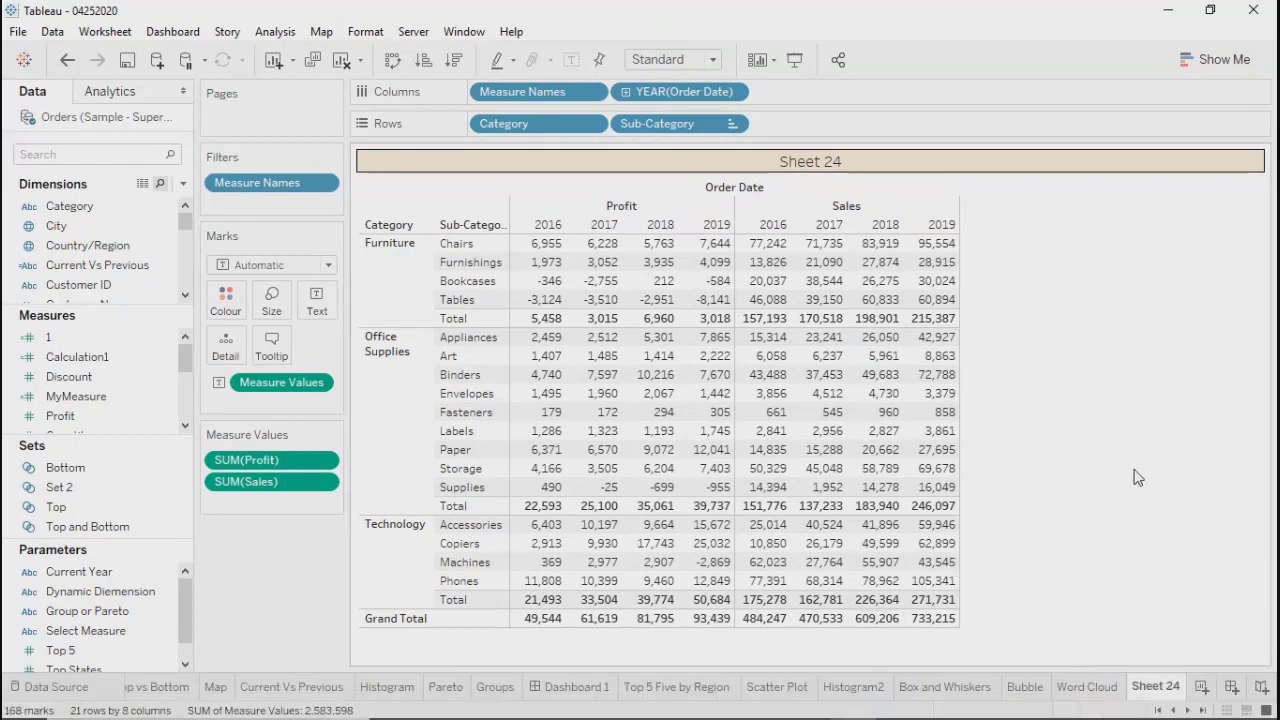
# Step: View the Pareto sheet, set the Group or Pareto parameter to Group on the Groups sheet, and return to Sheet 24
pyautogui.click(495, 687)
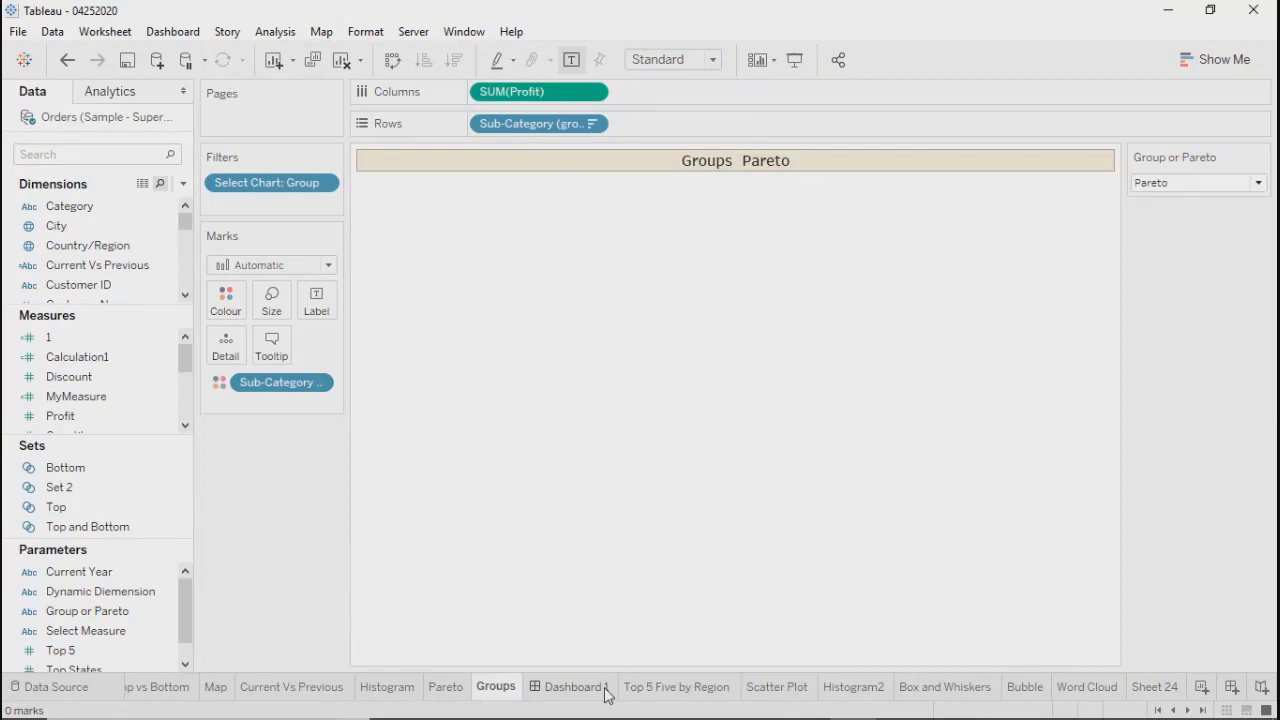
pyautogui.click(438, 690)
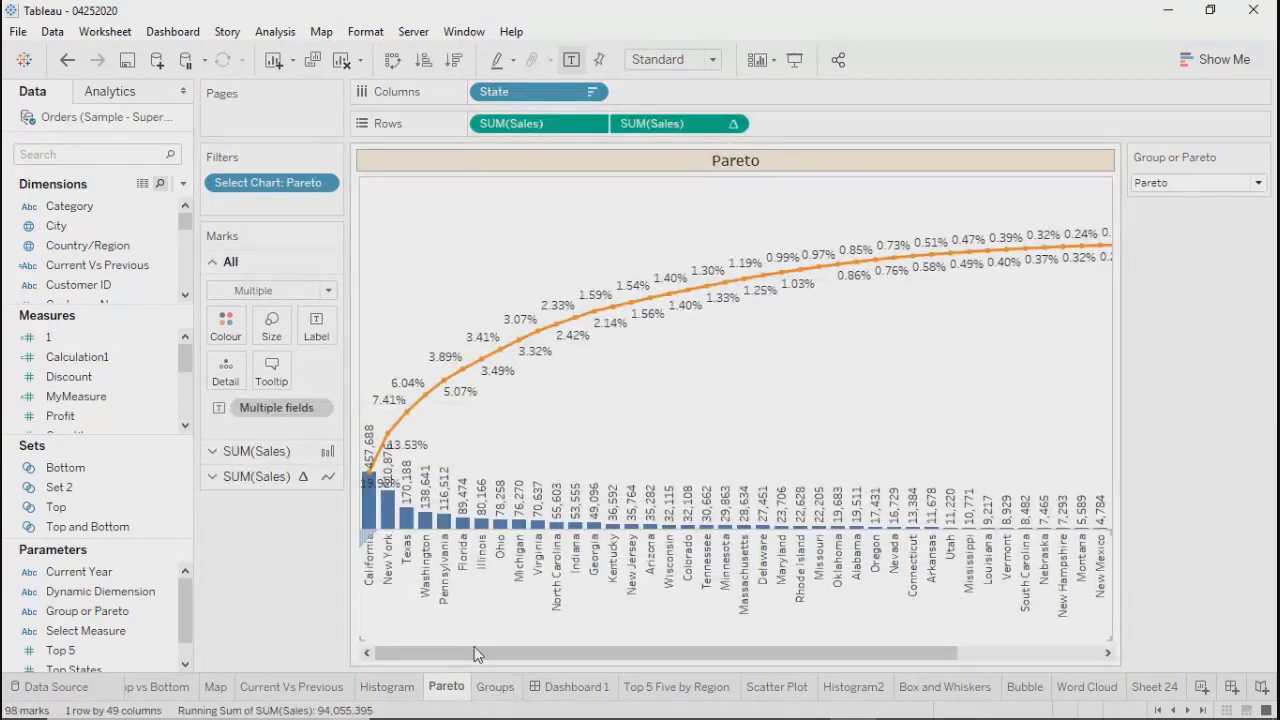
pyautogui.click(495, 687)
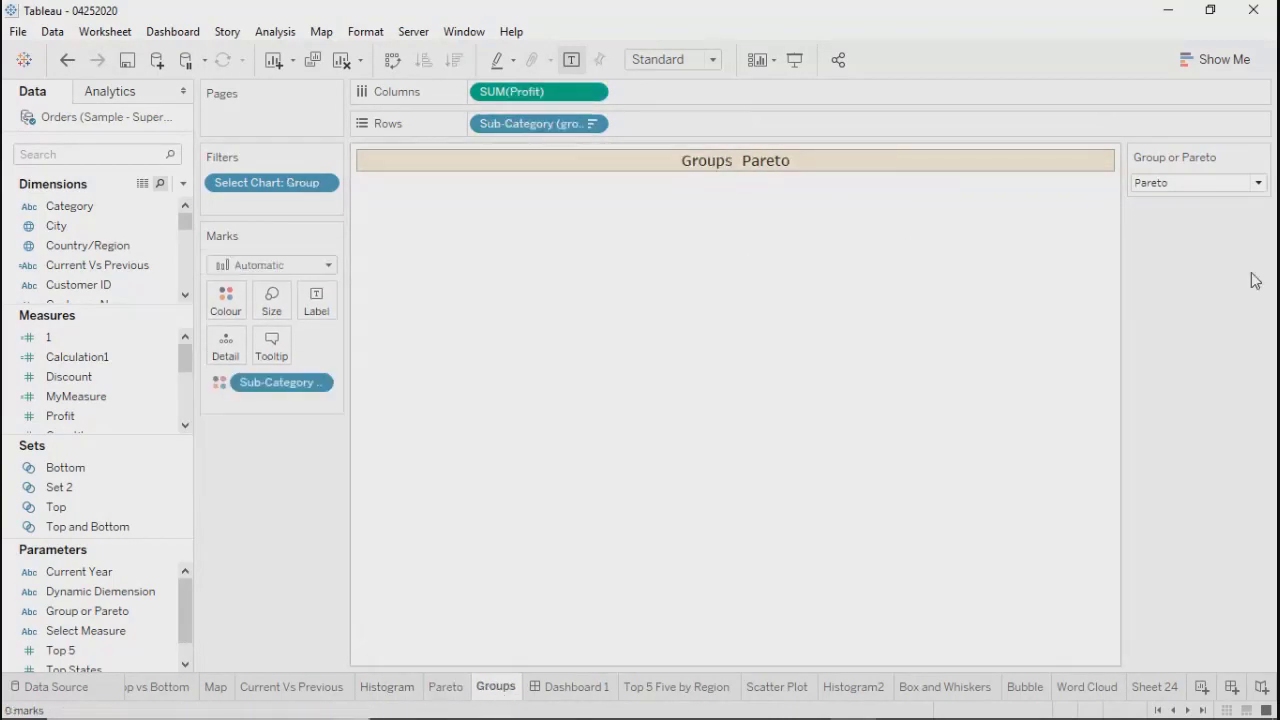
pyautogui.click(1240, 183)
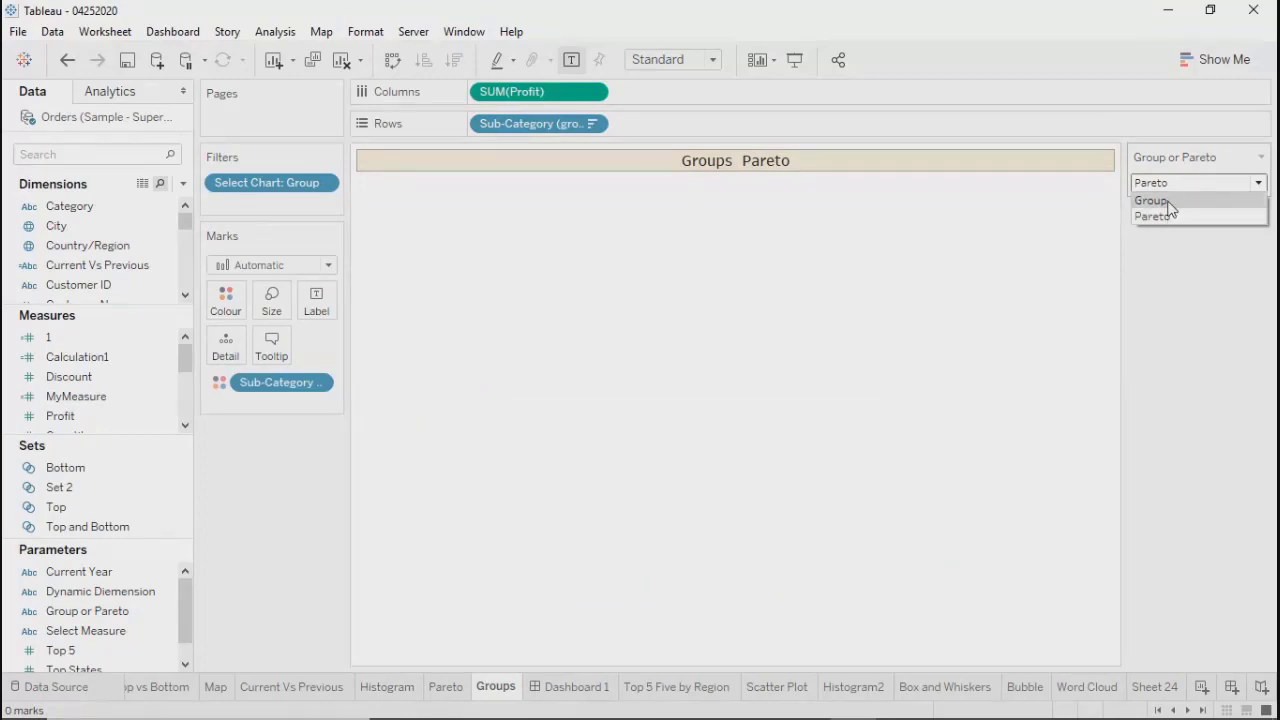
pyautogui.click(1152, 200)
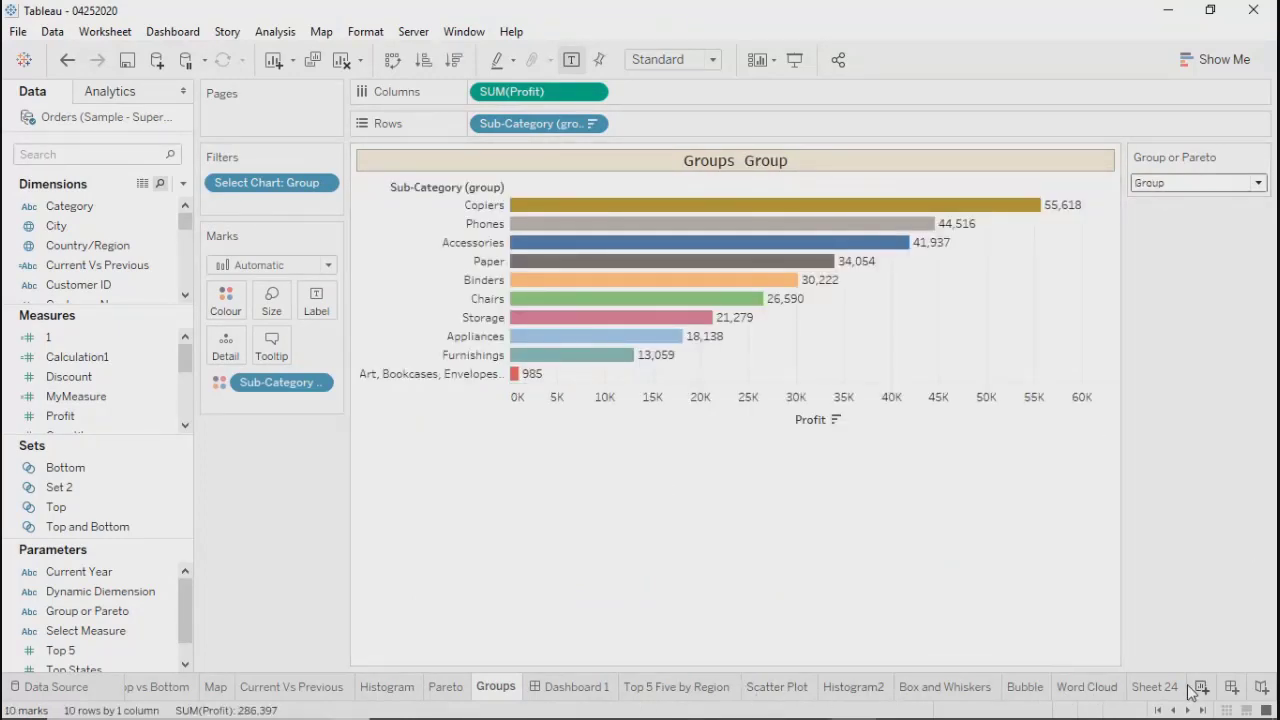
pyautogui.click(1112, 687)
pyautogui.click(1155, 687)
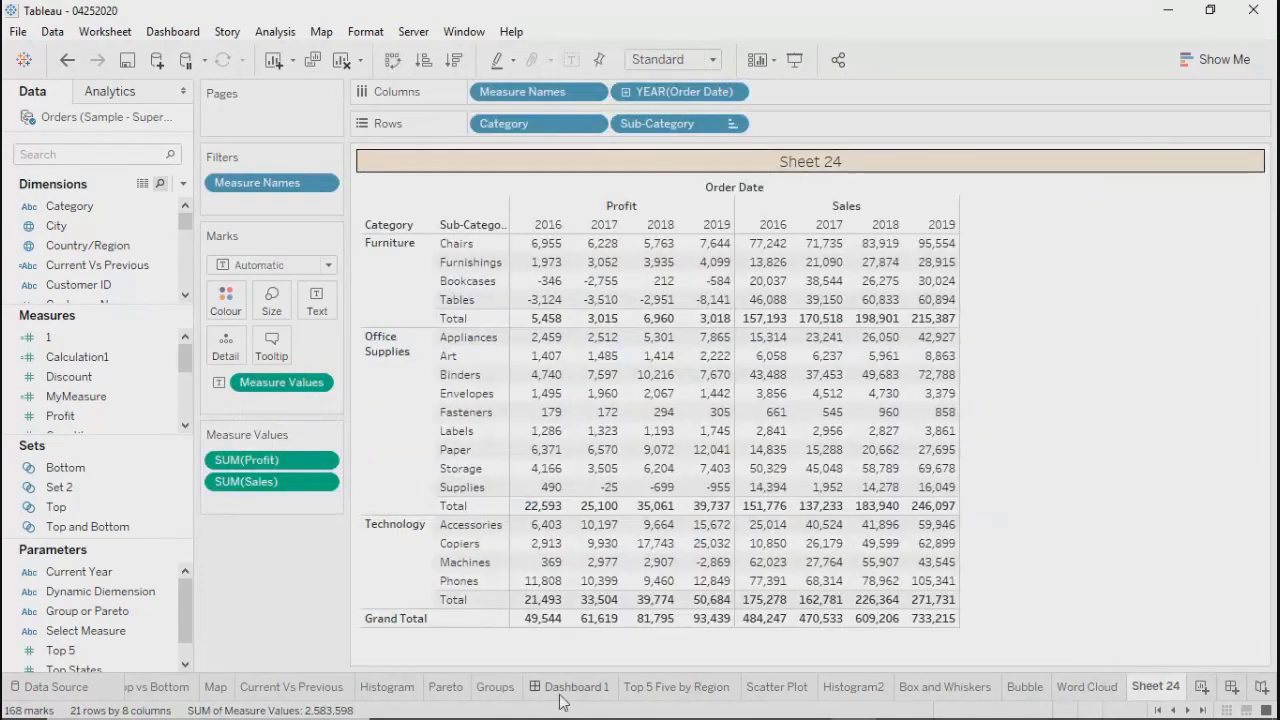
# Step: Review the Rank table calculation's Compute Using settings on the Top 5 Five by Region sheet without changing them
pyautogui.click(676, 687)
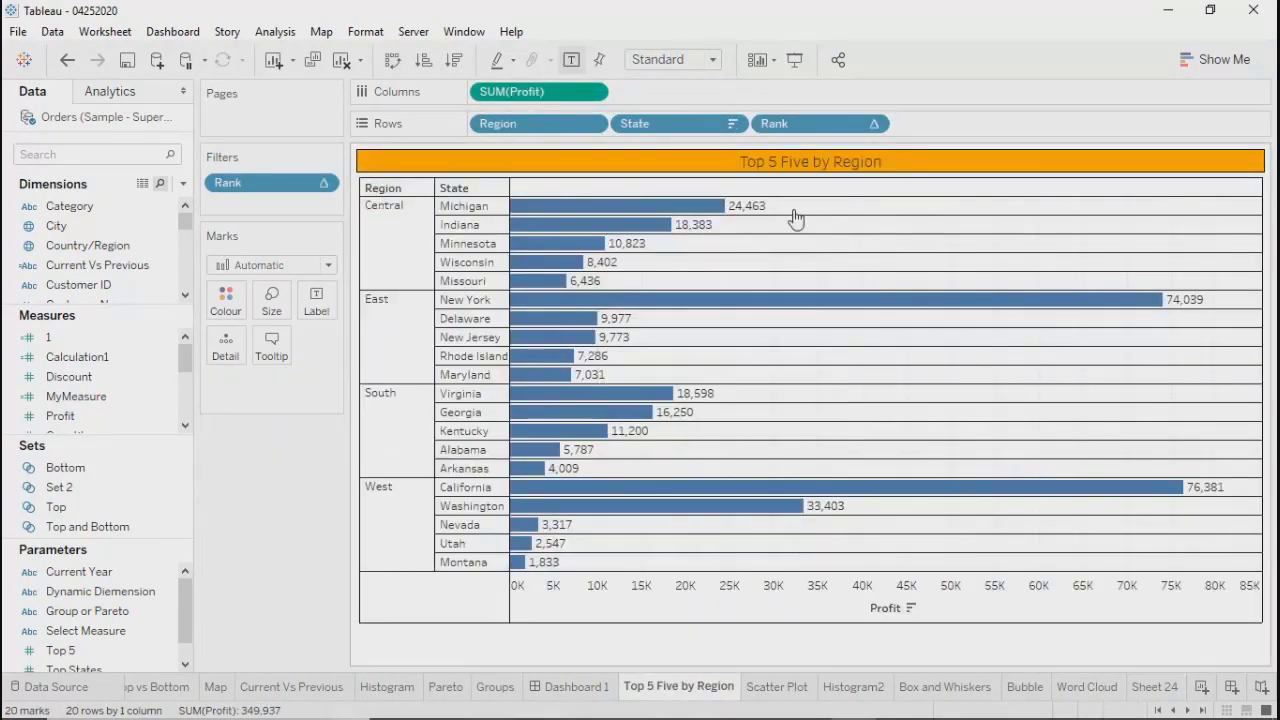
pyautogui.click(874, 124)
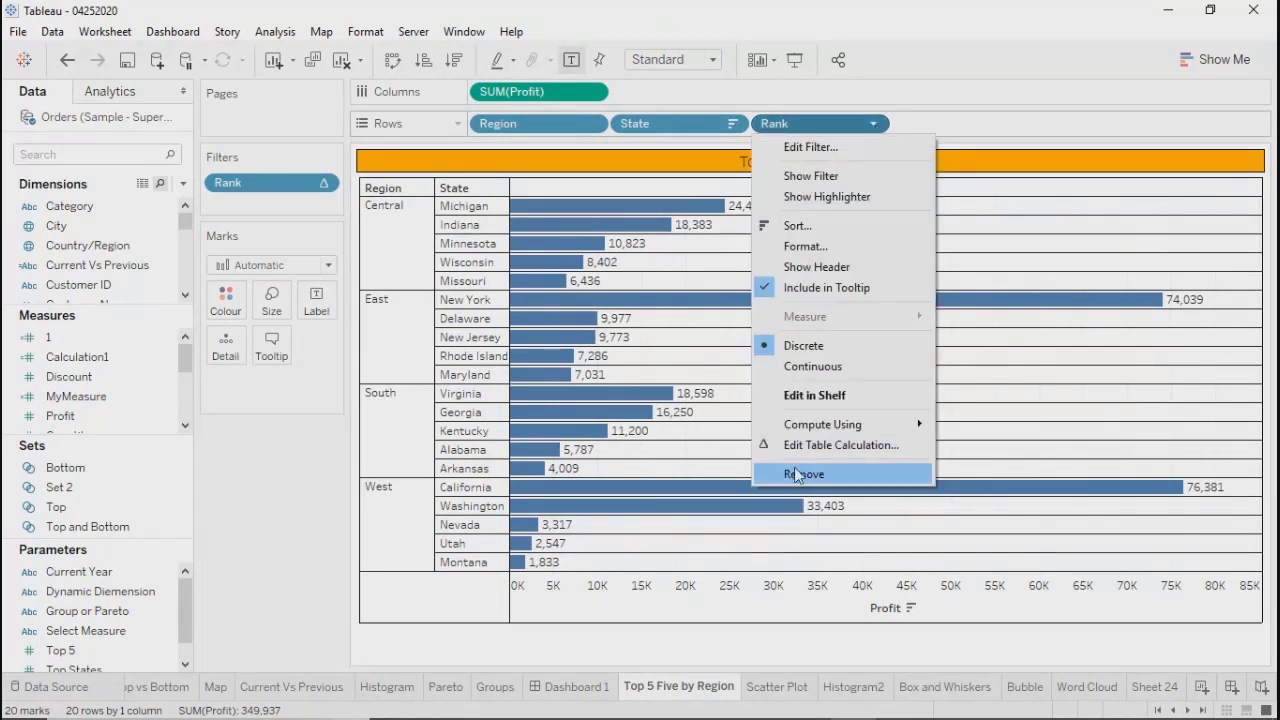
pyautogui.click(818, 445)
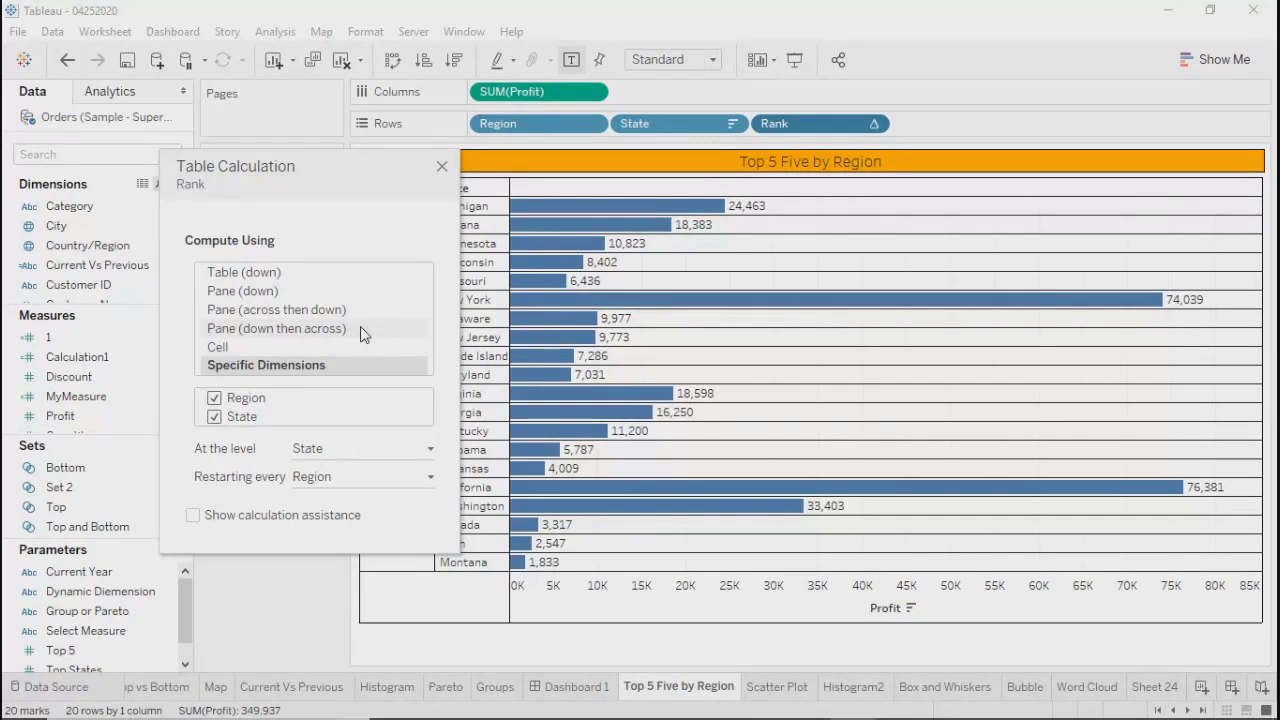
pyautogui.click(442, 168)
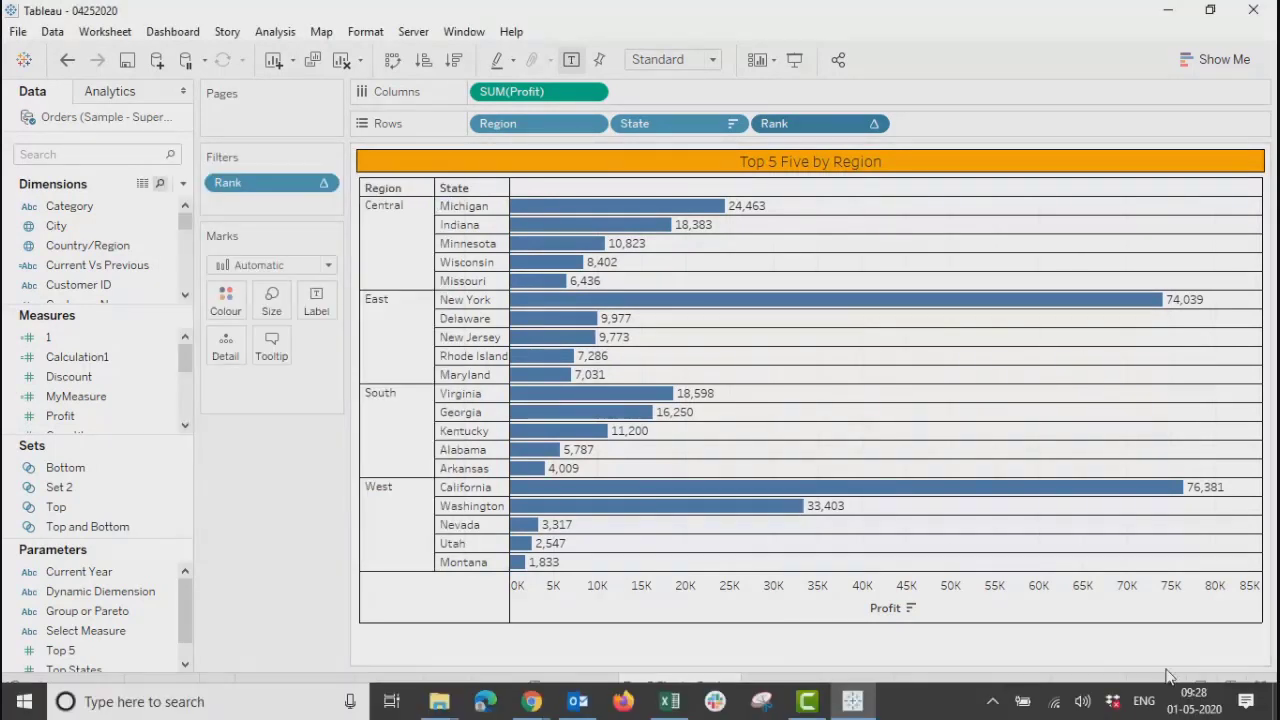
# Step: Return to Sheet 24 and add a Running Total table calculation to Profit, using Sum and computed along Table (across)
pyautogui.click(1150, 688)
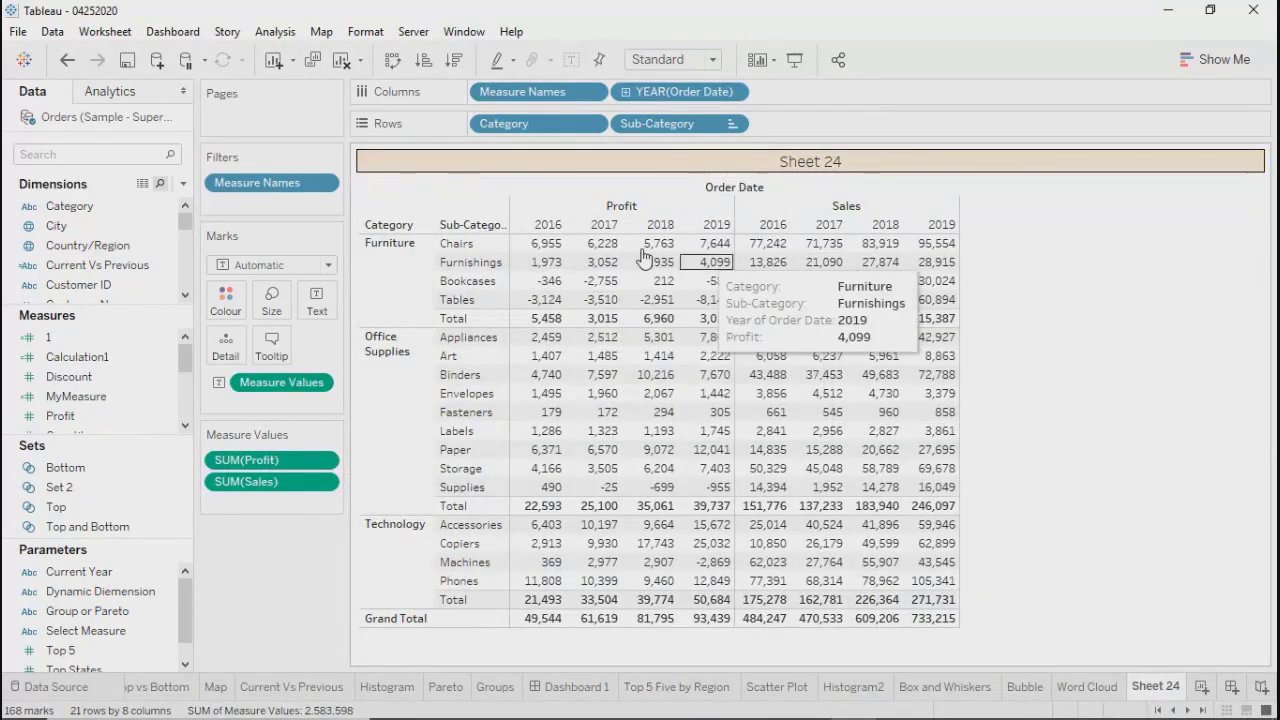
pyautogui.click(325, 462)
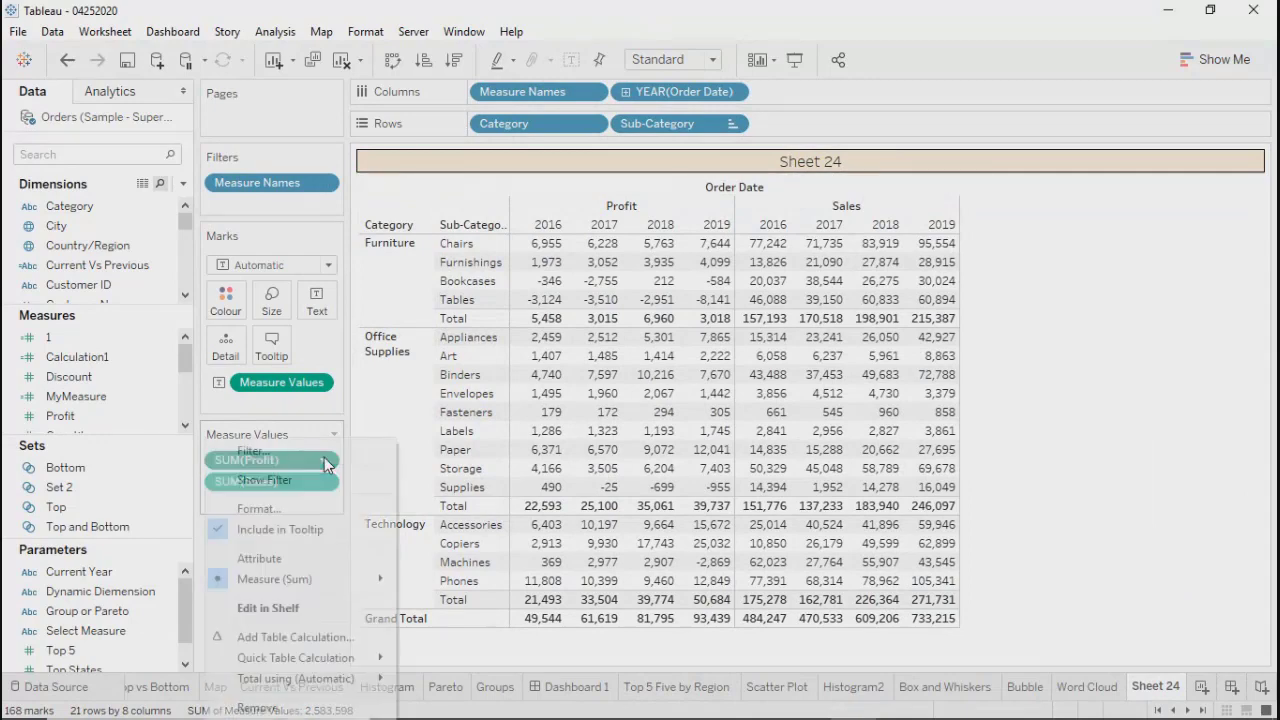
pyautogui.click(318, 639)
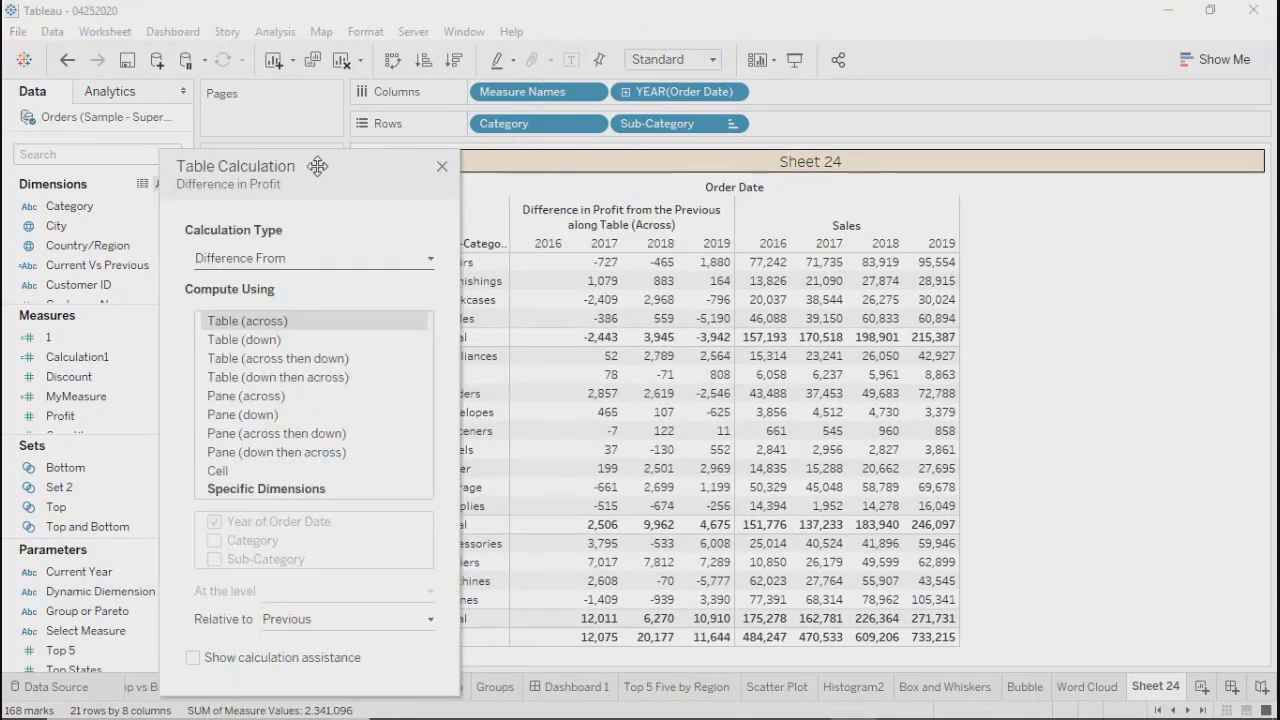
pyautogui.moveTo(317, 166); pyautogui.dragTo(217, 79)
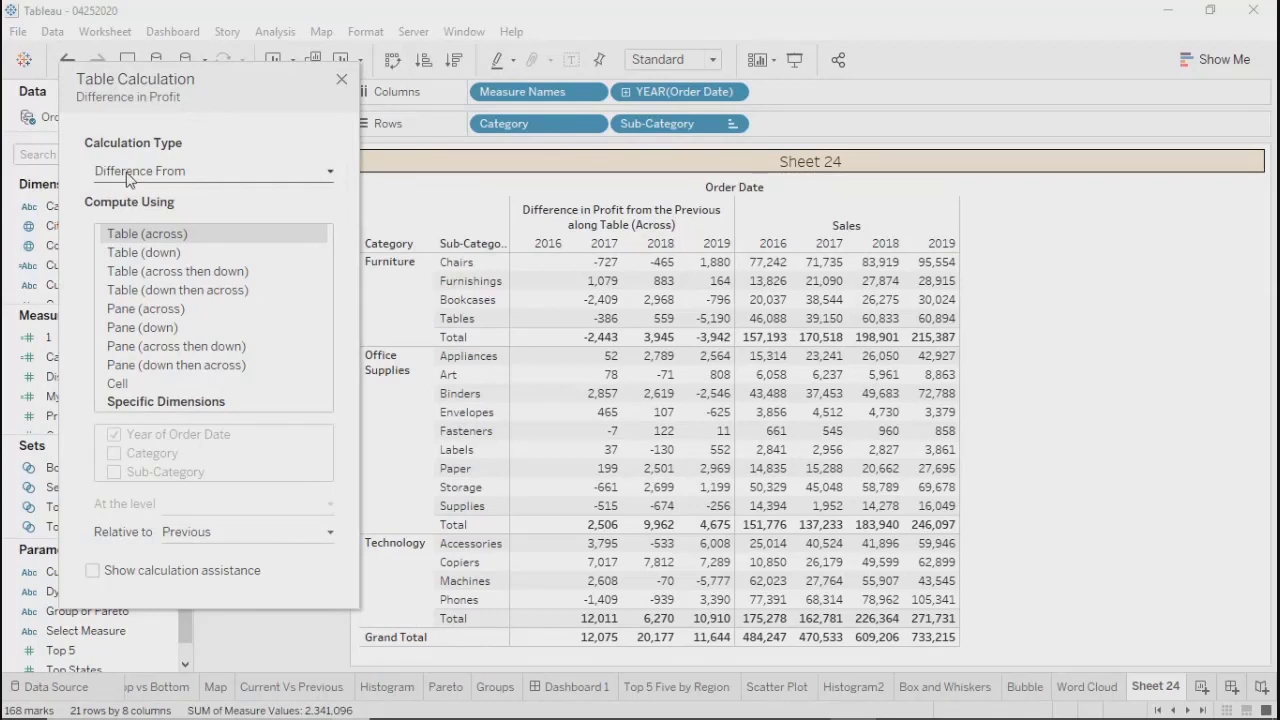
pyautogui.click(161, 175)
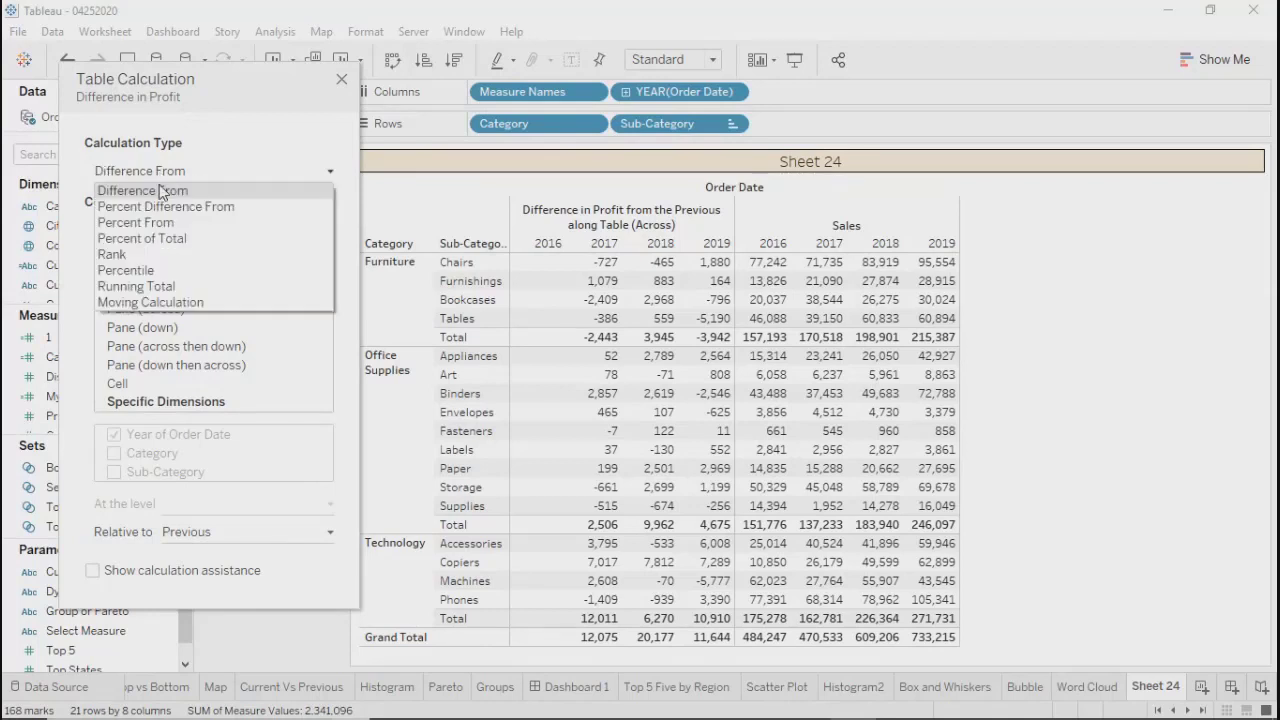
pyautogui.click(146, 286)
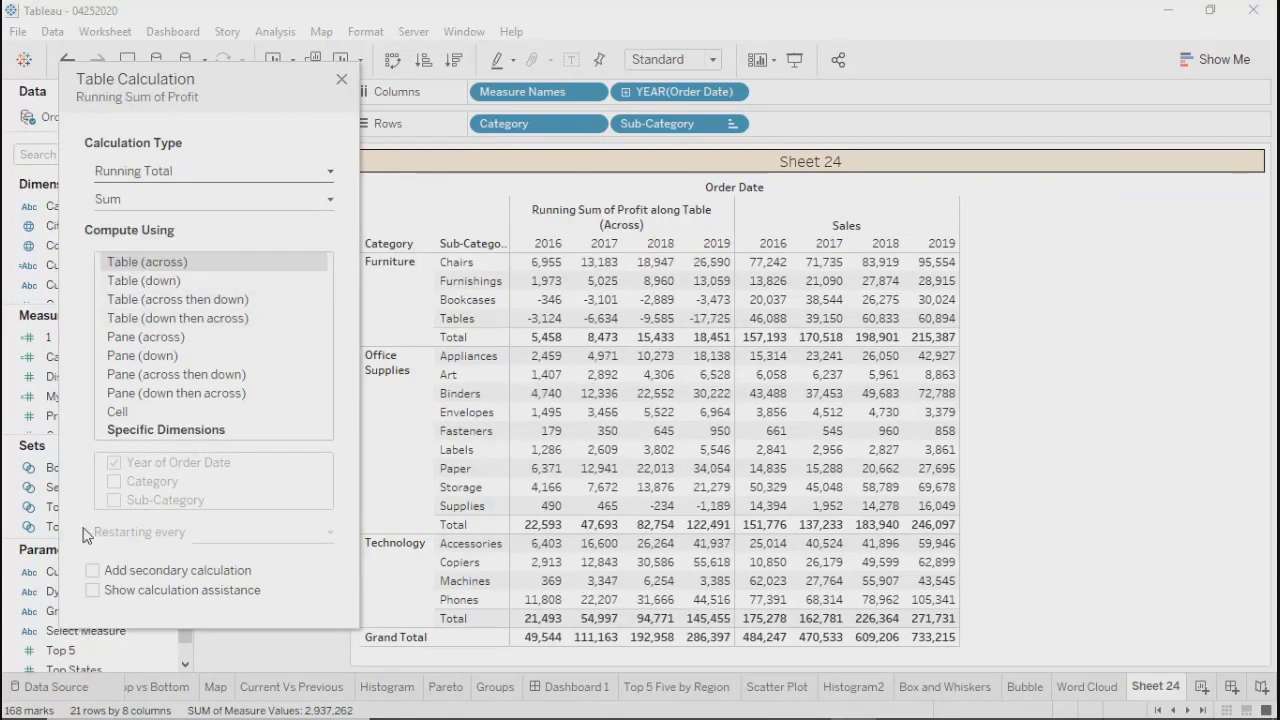
pyautogui.click(119, 201)
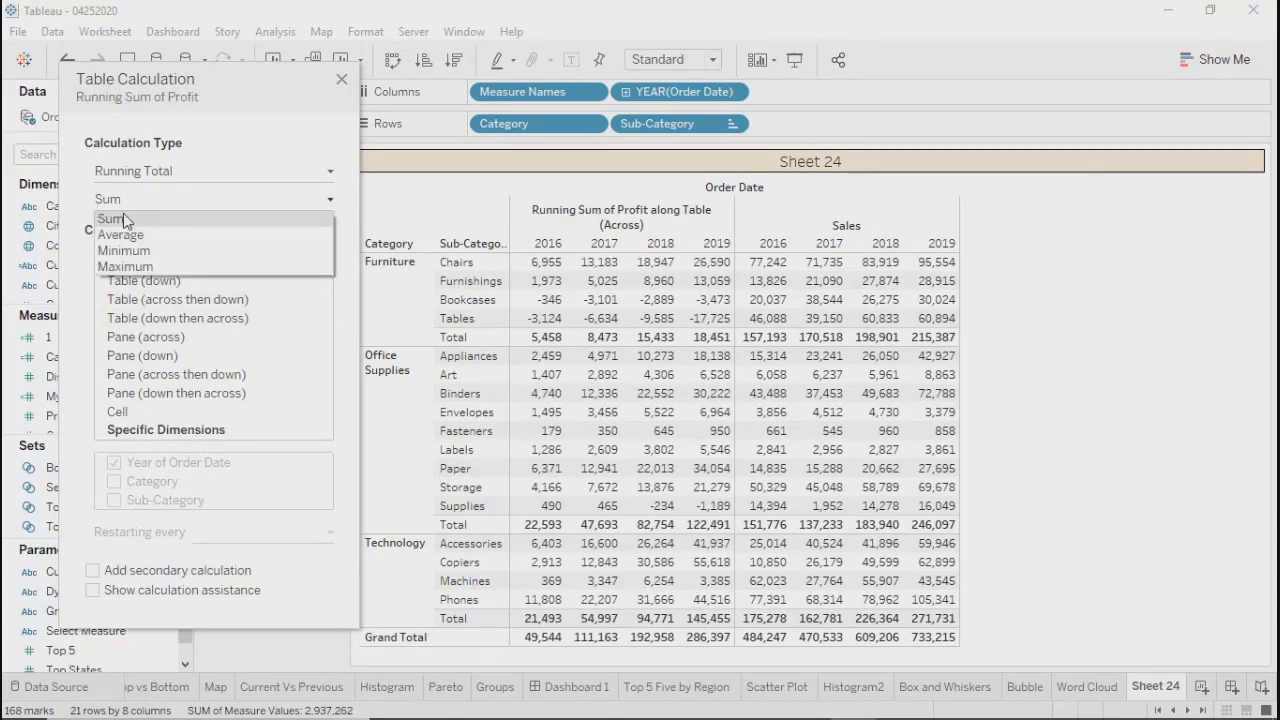
pyautogui.click(131, 221)
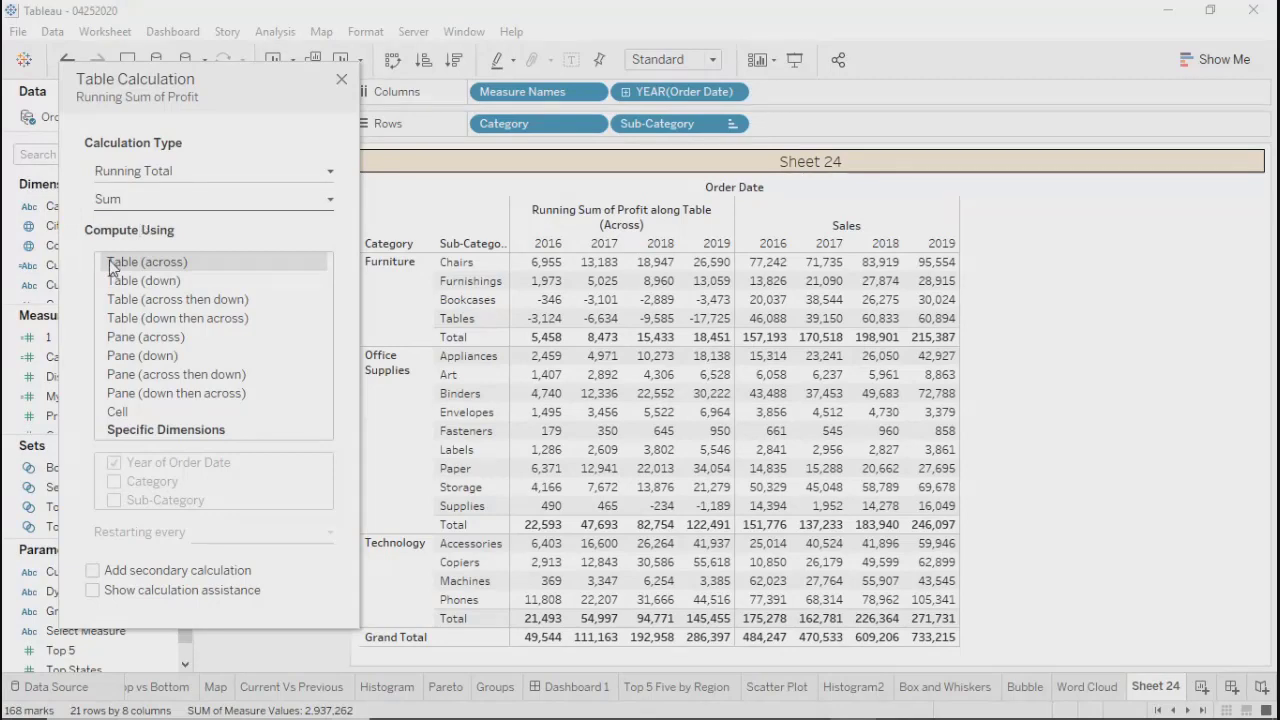
# Step: Inspect the Chairs running totals year by year from 2016 to 2019 and clear the selection
pyautogui.click(547, 266)
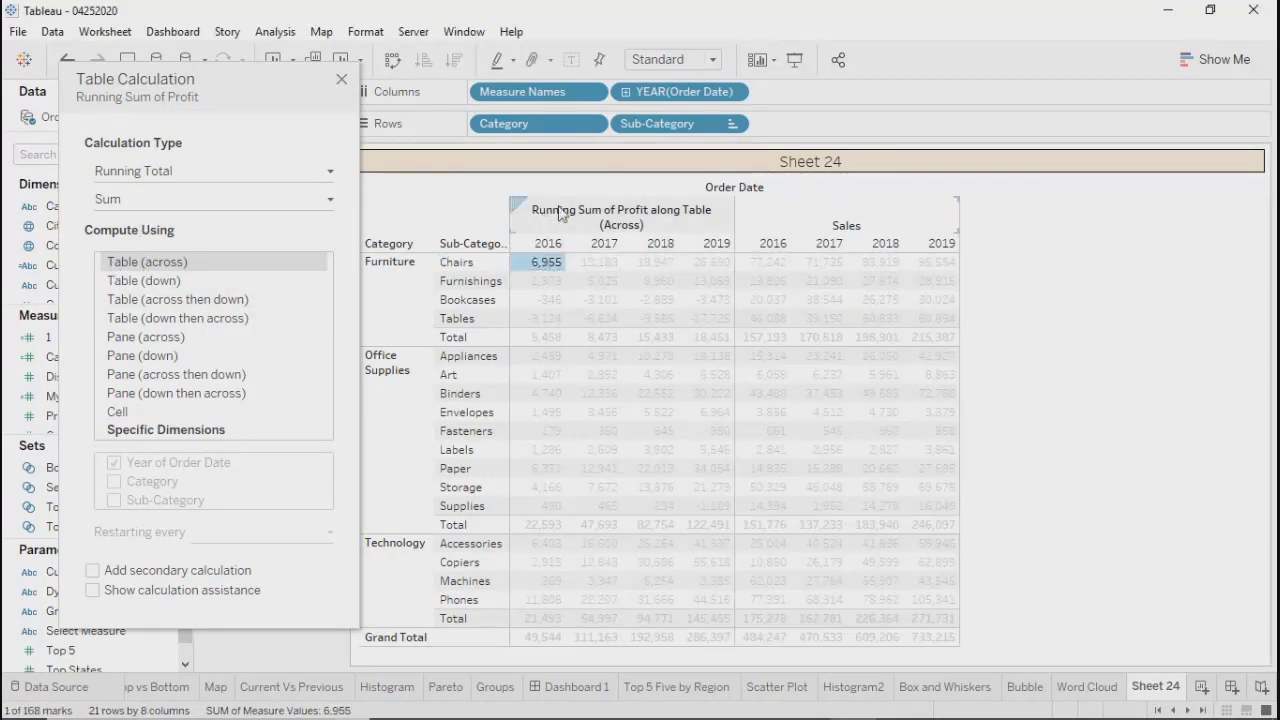
pyautogui.click(600, 264)
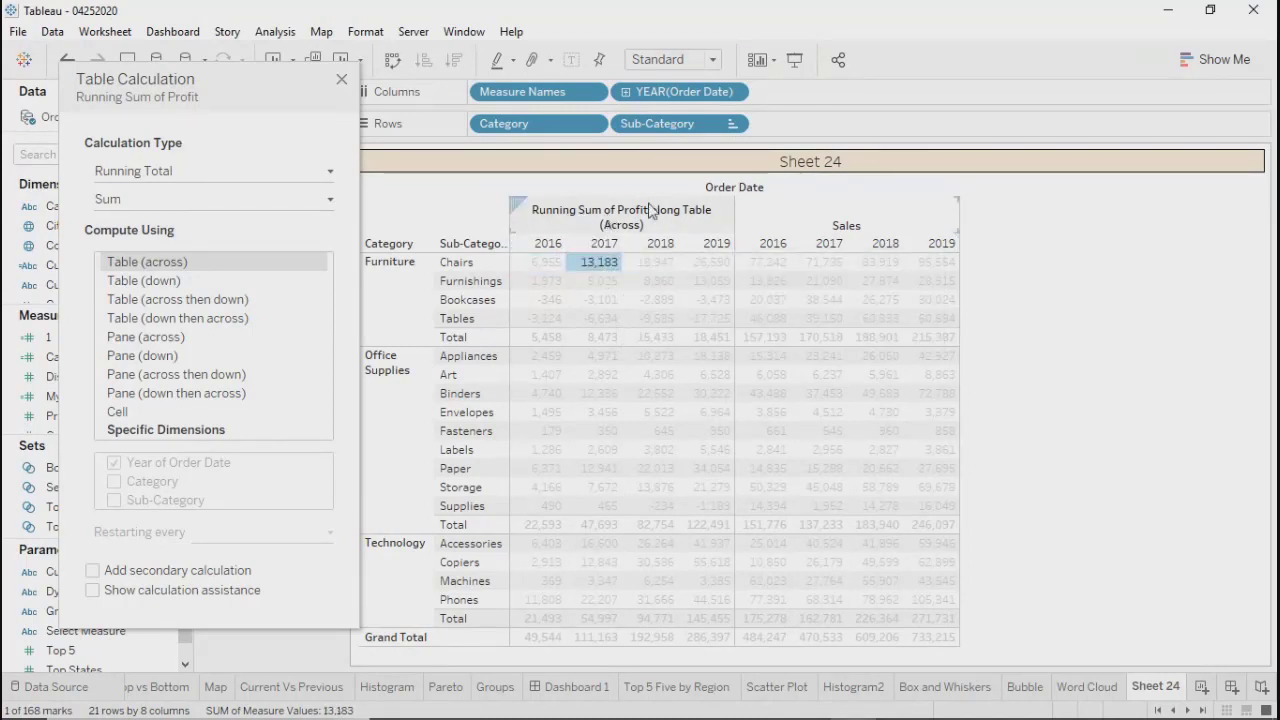
pyautogui.click(662, 275)
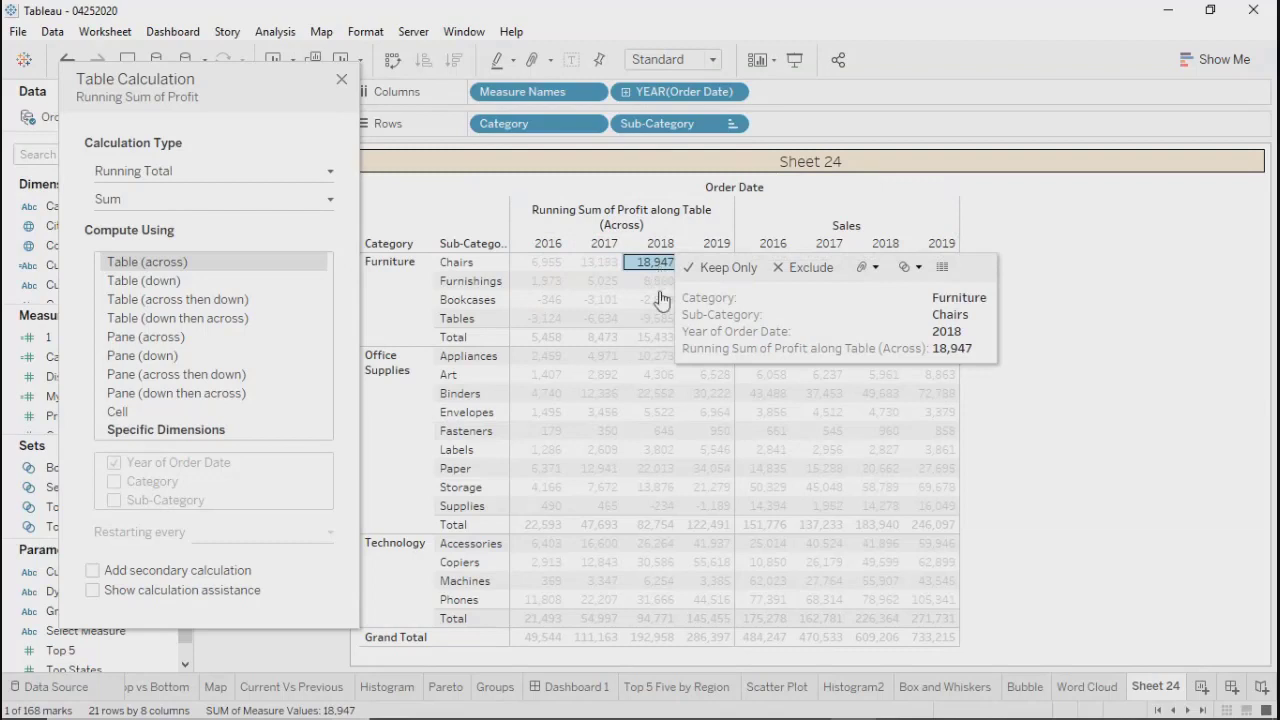
pyautogui.moveTo(706, 266)
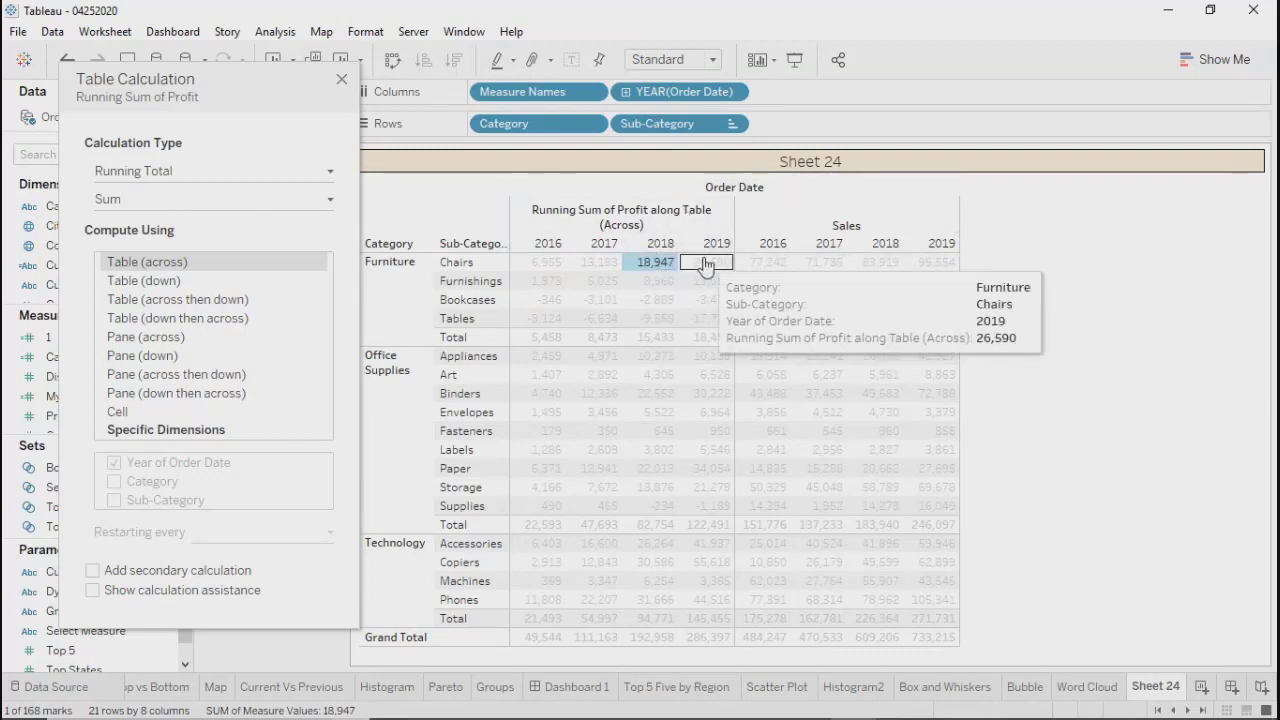
pyautogui.click(704, 268)
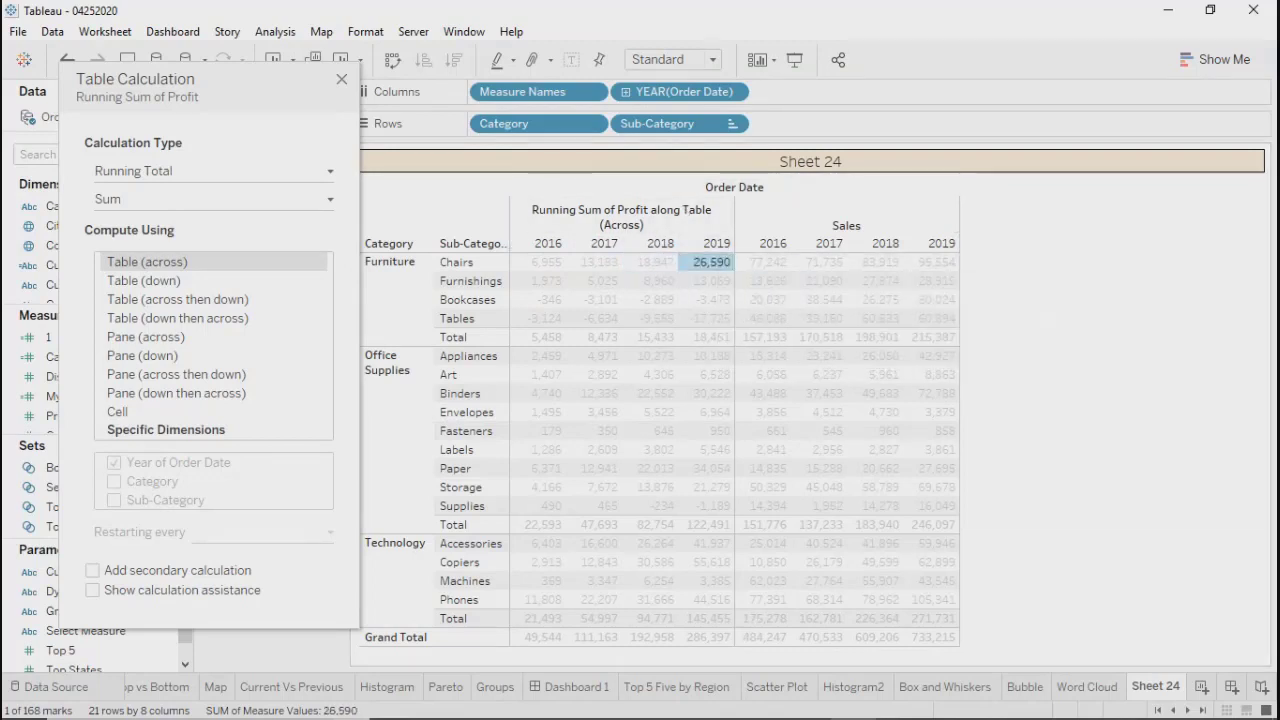
pyautogui.click(1085, 401)
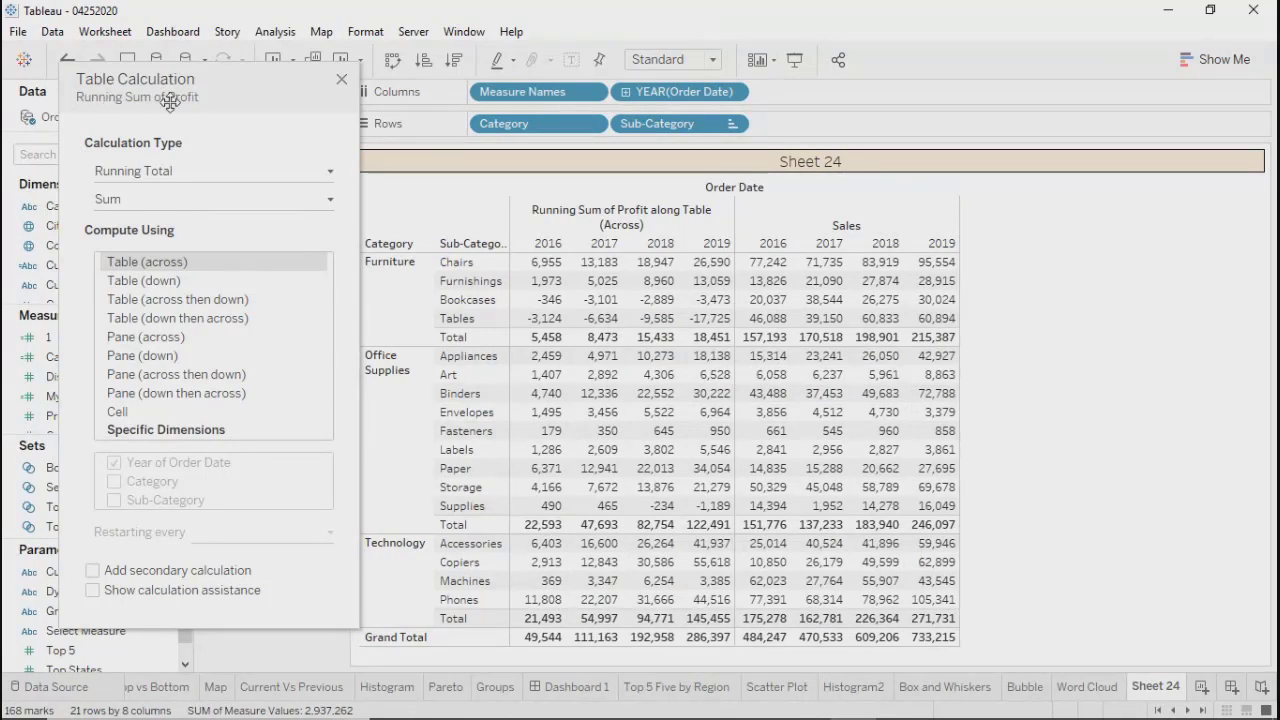
# Step: Compute the profit running total along Table (down) and inspect the accumulating values in the 2016 and 2017 columns
pyautogui.click(145, 283)
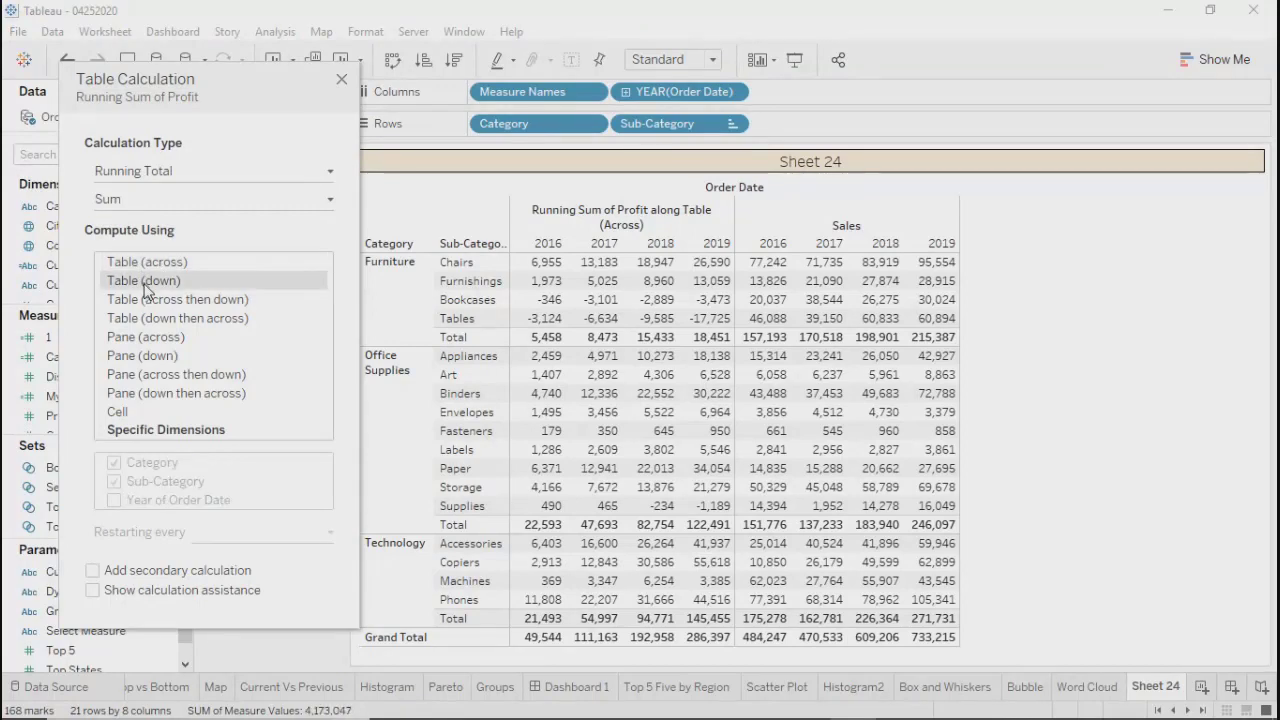
pyautogui.moveTo(553, 266)
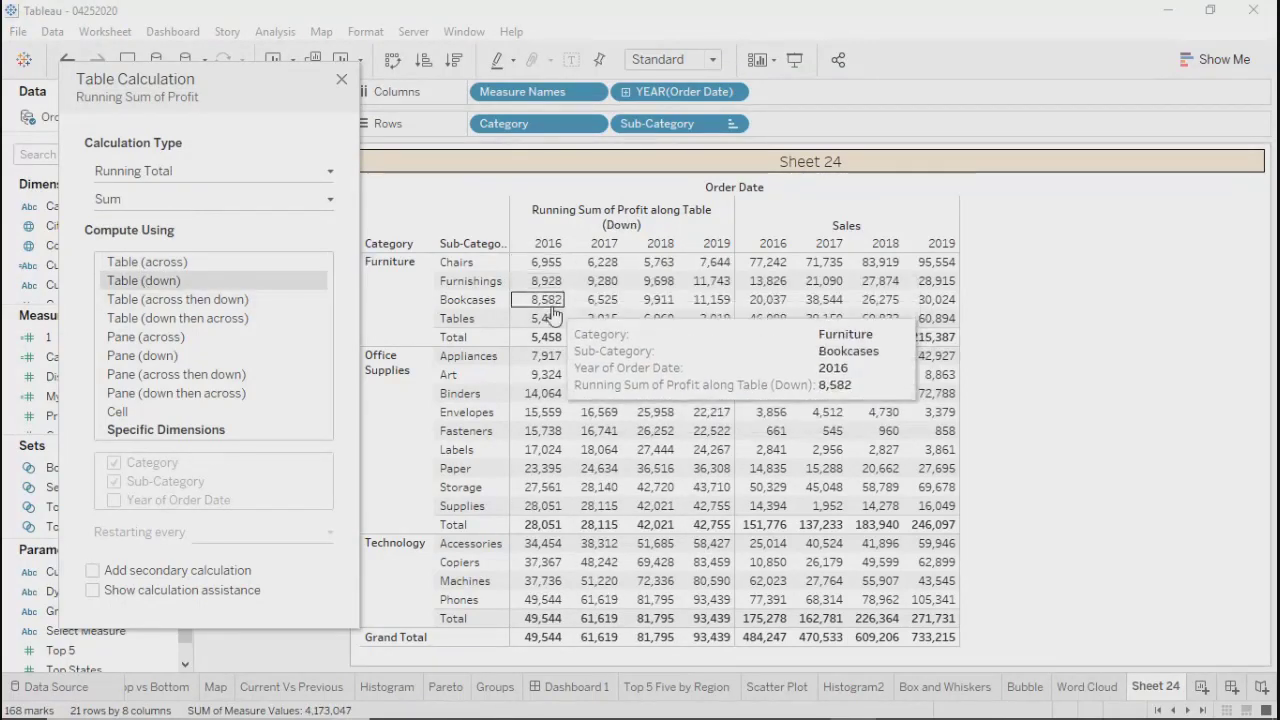
pyautogui.moveTo(600, 281)
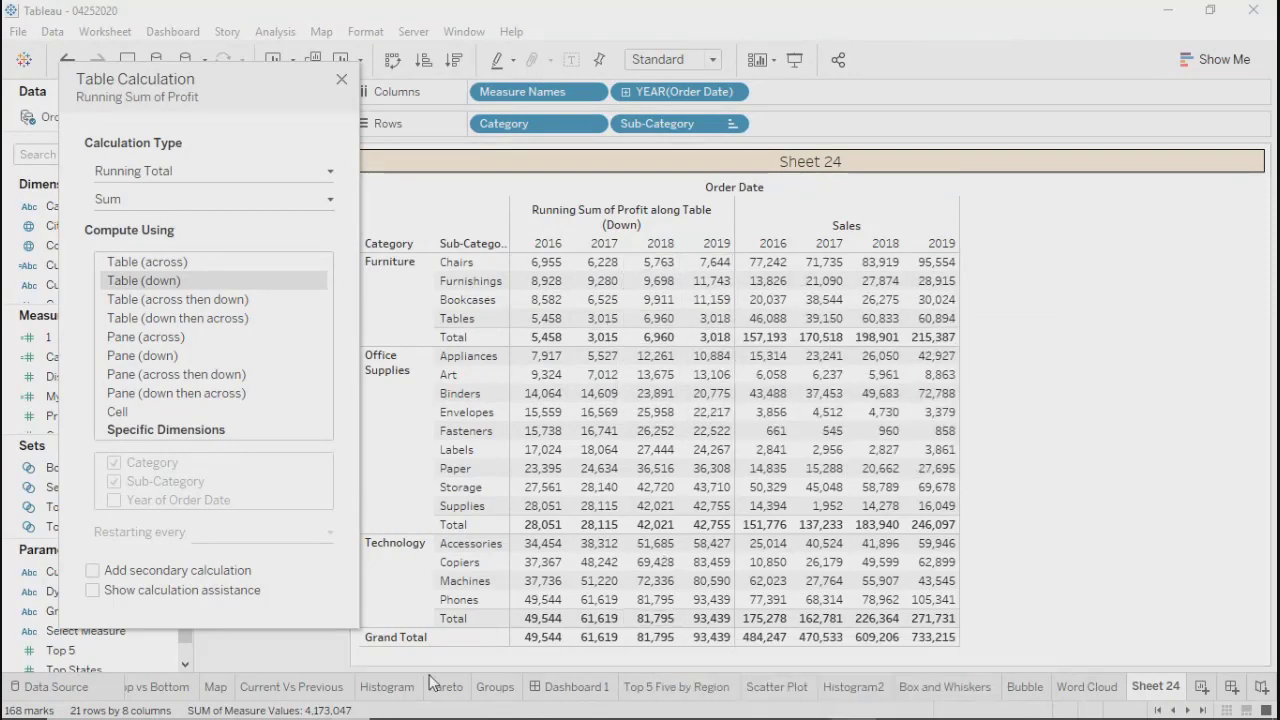
# Step: Try computing the profit running total along Table (across then down), Pane (across), Pane (down) and finally Cell
pyautogui.click(128, 300)
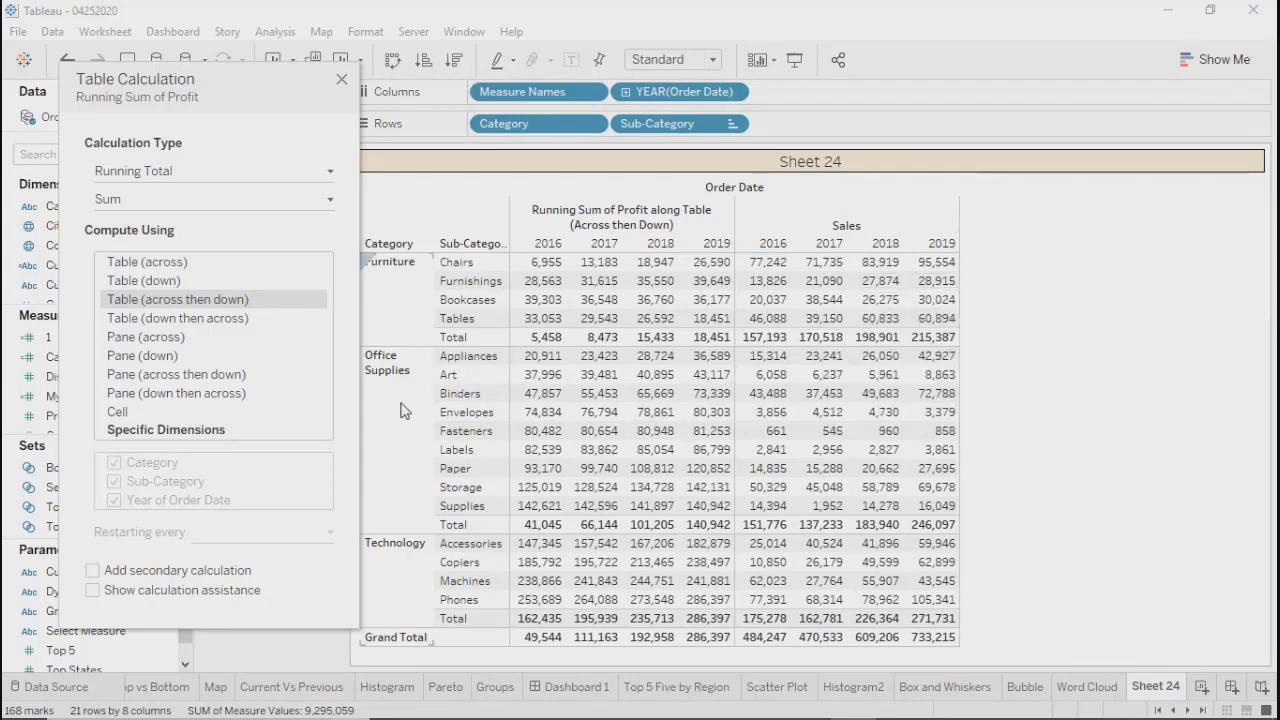
pyautogui.click(134, 341)
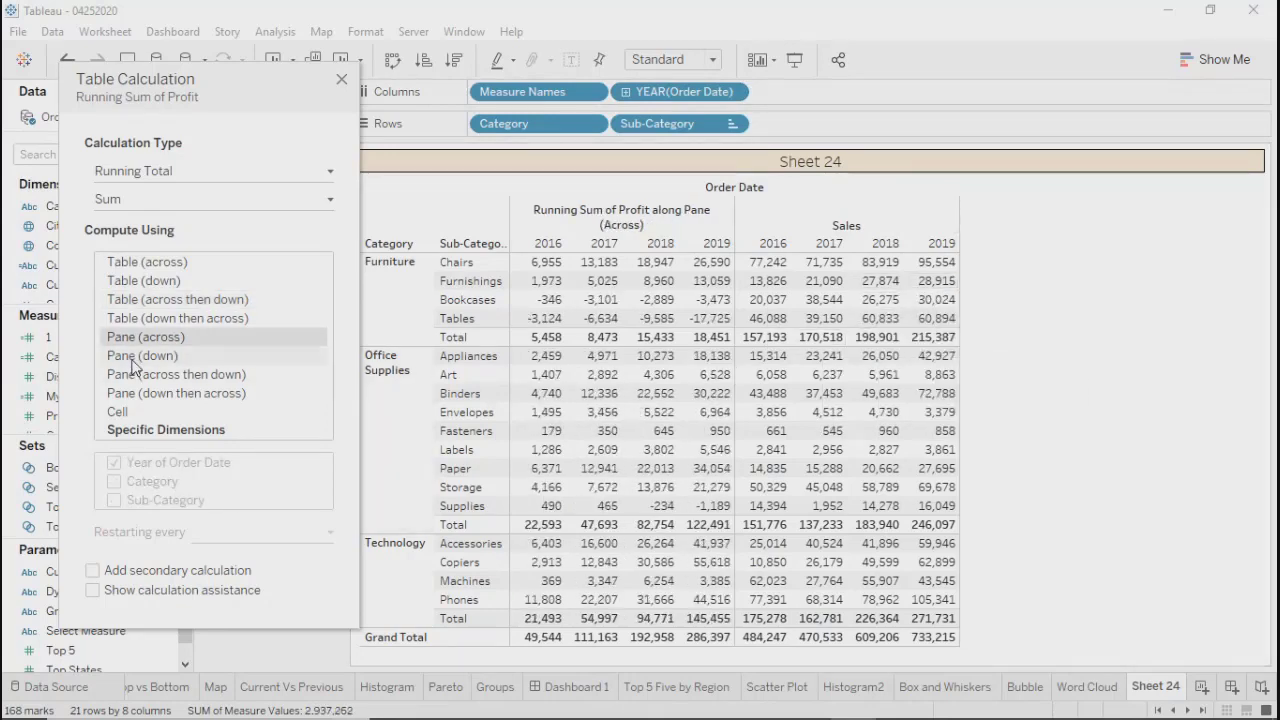
pyautogui.click(137, 355)
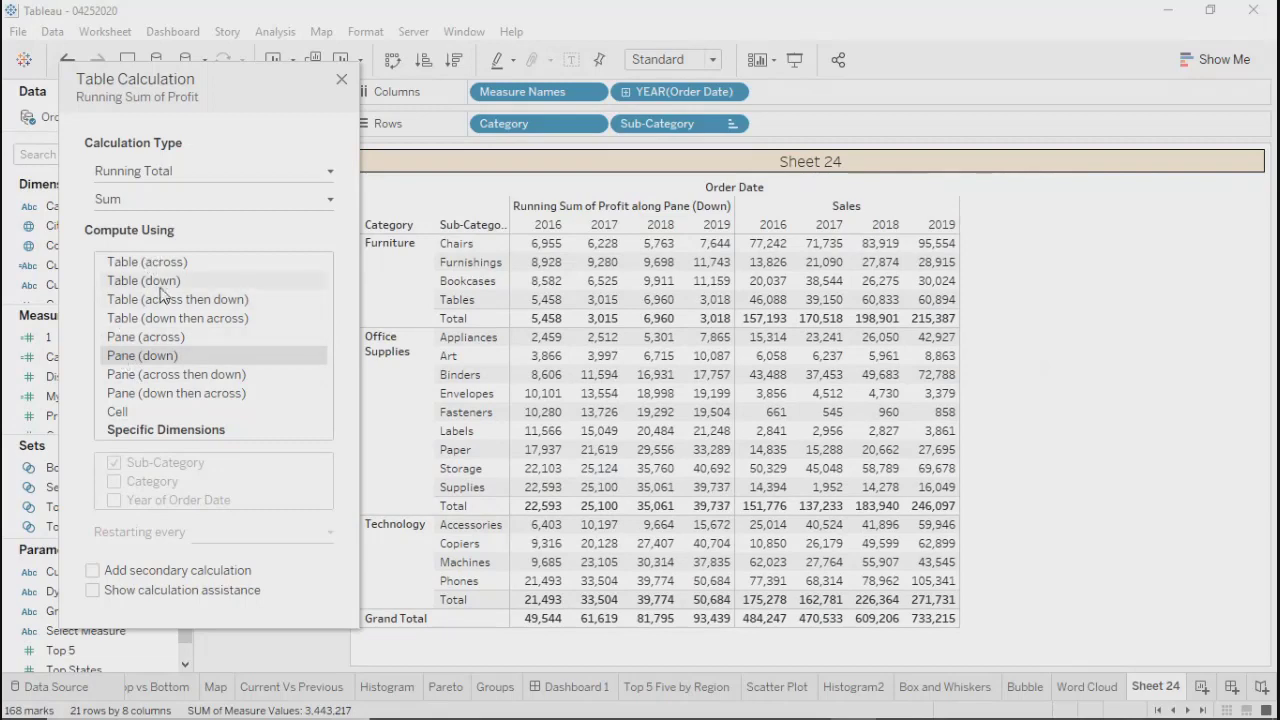
pyautogui.click(143, 337)
pyautogui.click(121, 412)
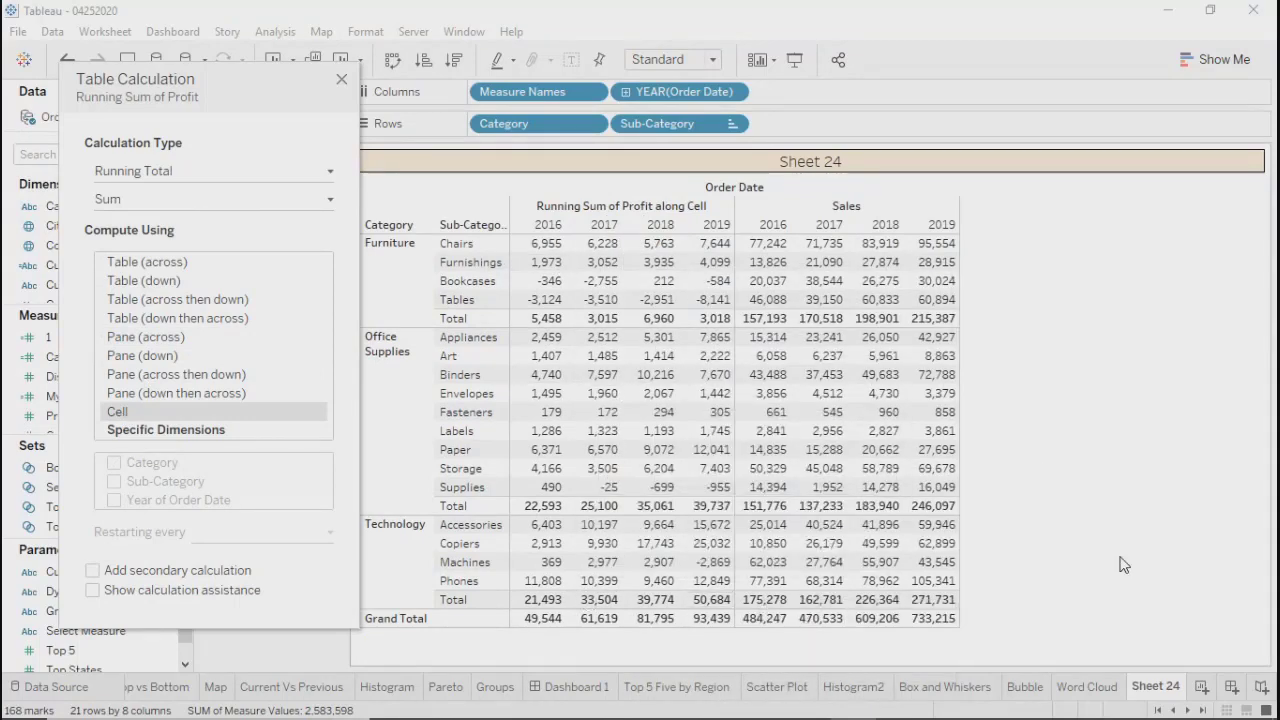
# Step: Change the Profit calculation to Percent of Total and compute it along Table (across), Table (down) and finally the whole Table
pyautogui.click(112, 178)
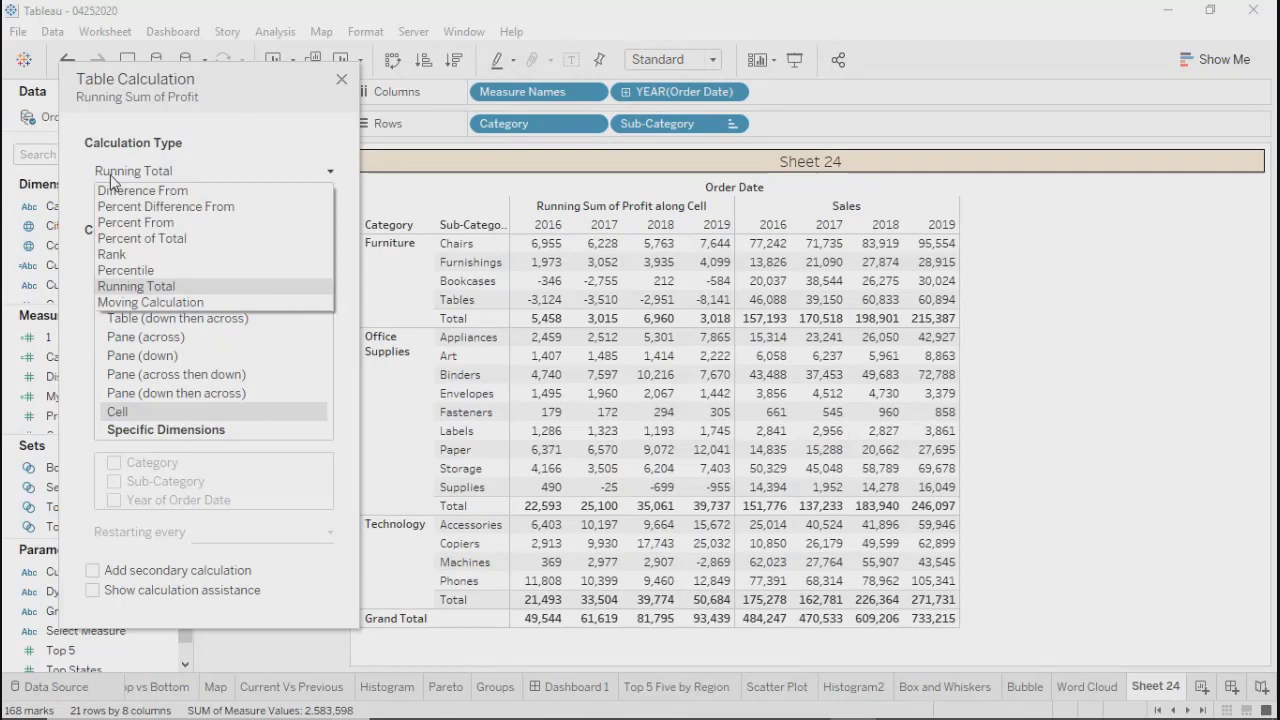
pyautogui.click(135, 238)
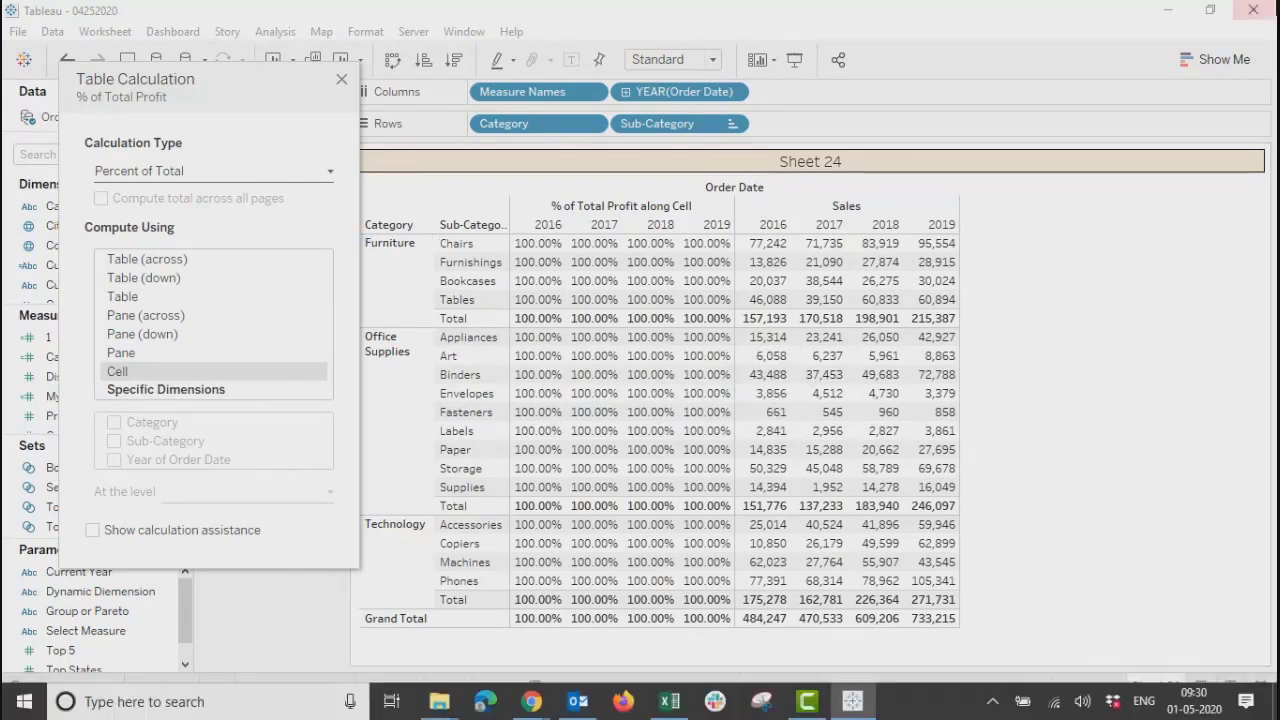
pyautogui.click(148, 260)
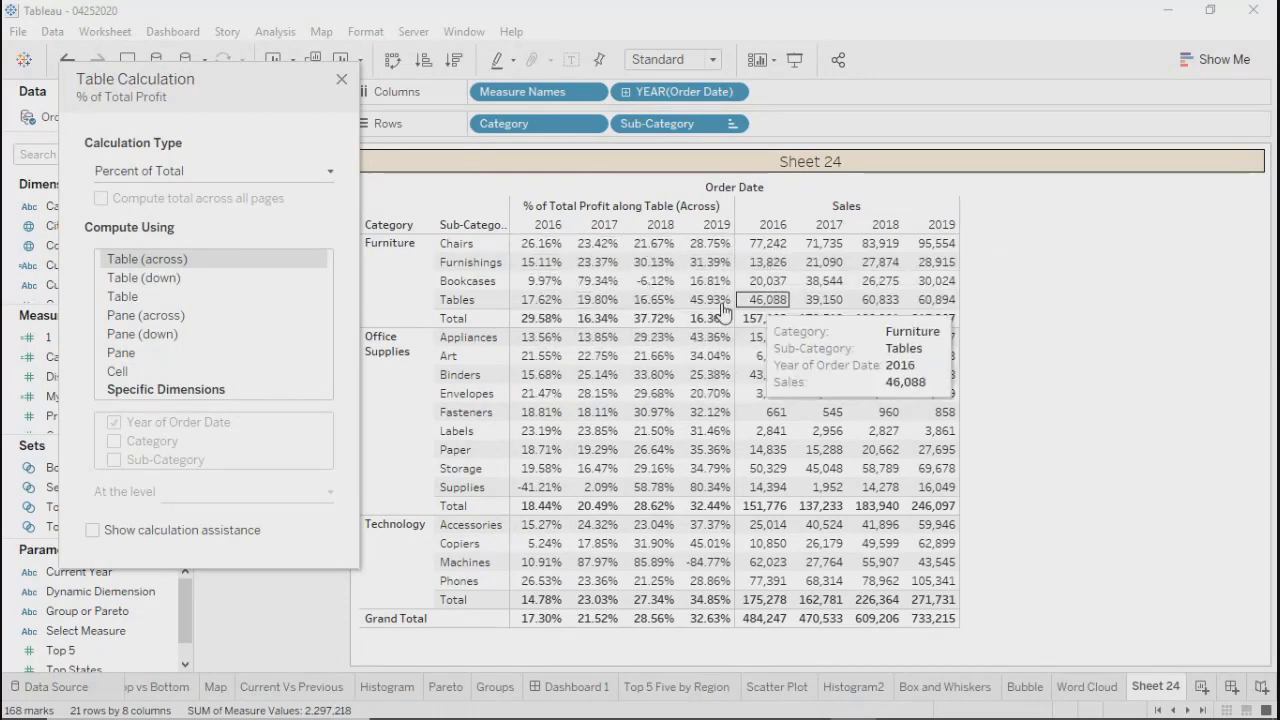
pyautogui.click(137, 282)
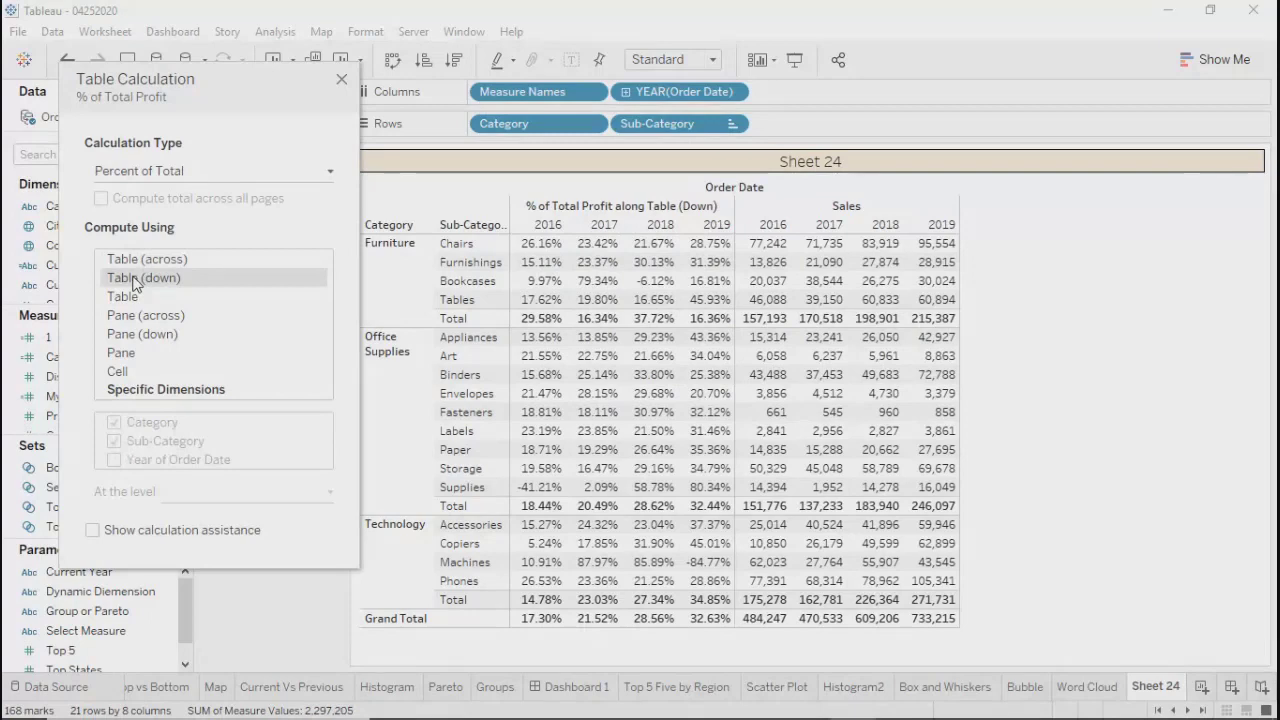
pyautogui.click(135, 296)
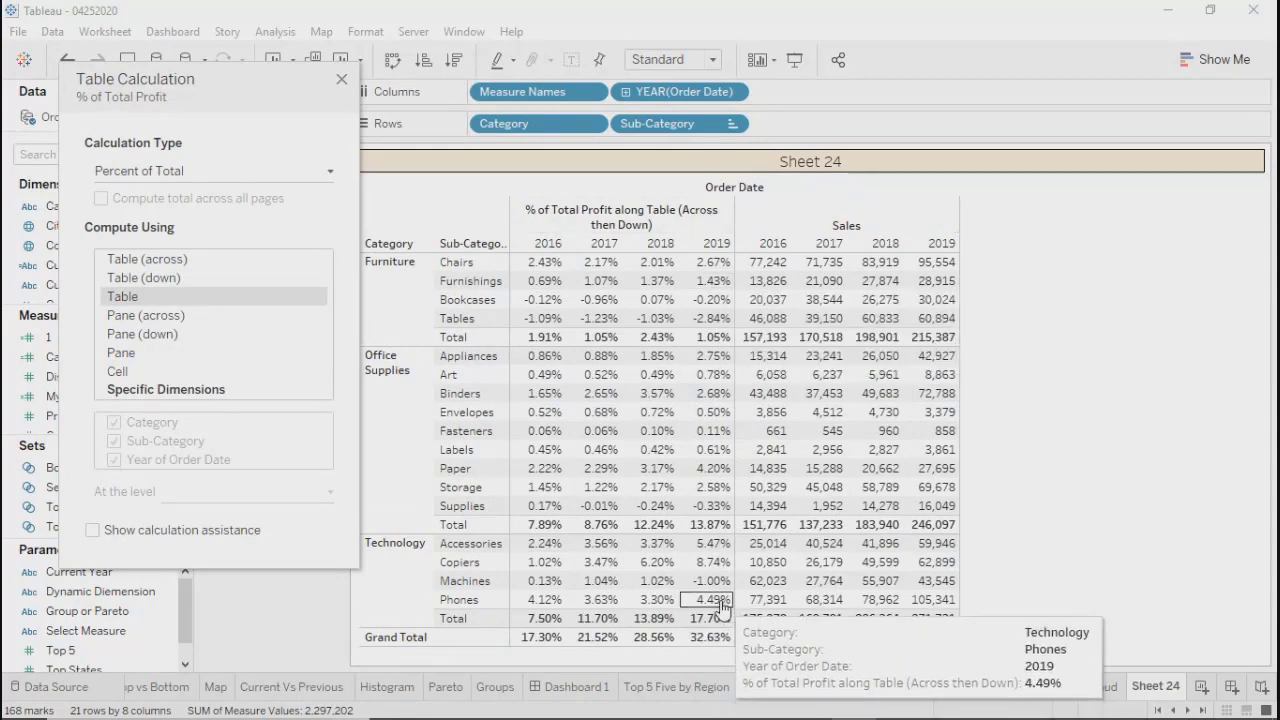
# Step: Highlight the Technology, Office Supplies and Furniture percentages, followed by the grand totals, clear the selection and close the table calculation settings
pyautogui.moveTo(722, 606); pyautogui.dragTo(515, 545)
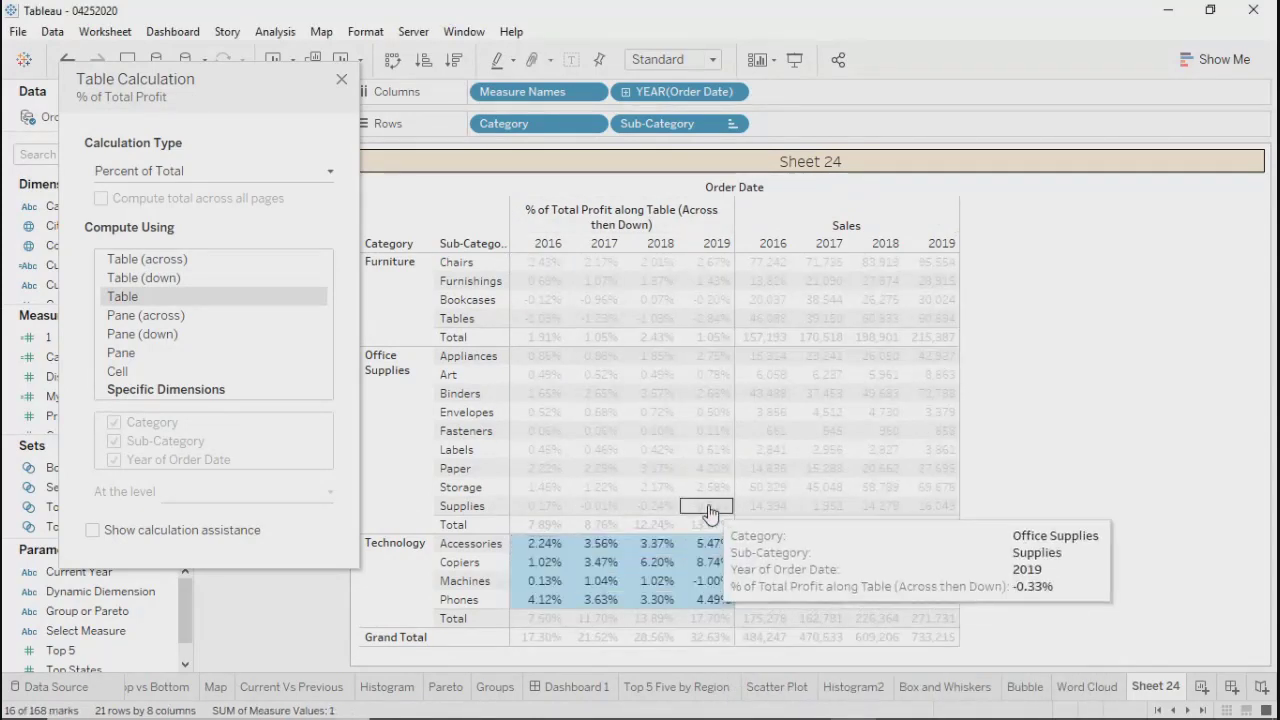
pyautogui.moveTo(708, 507); pyautogui.dragTo(512, 350)
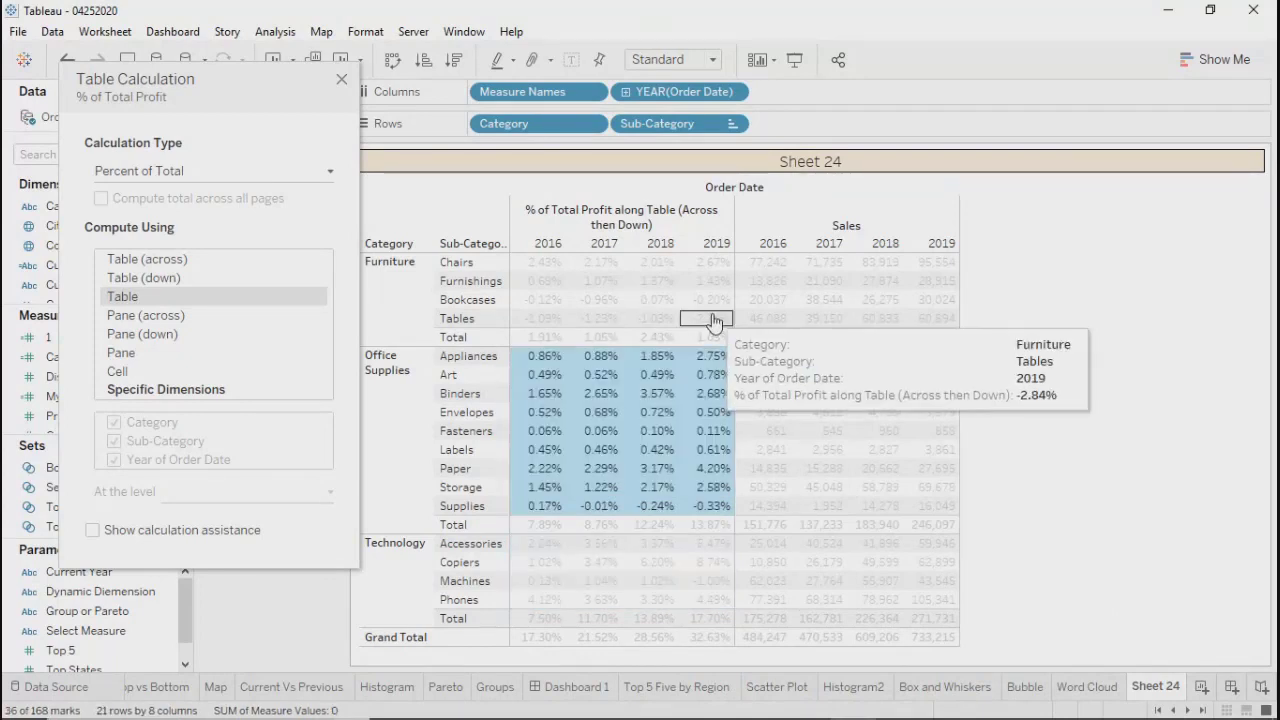
pyautogui.moveTo(710, 323); pyautogui.dragTo(519, 263)
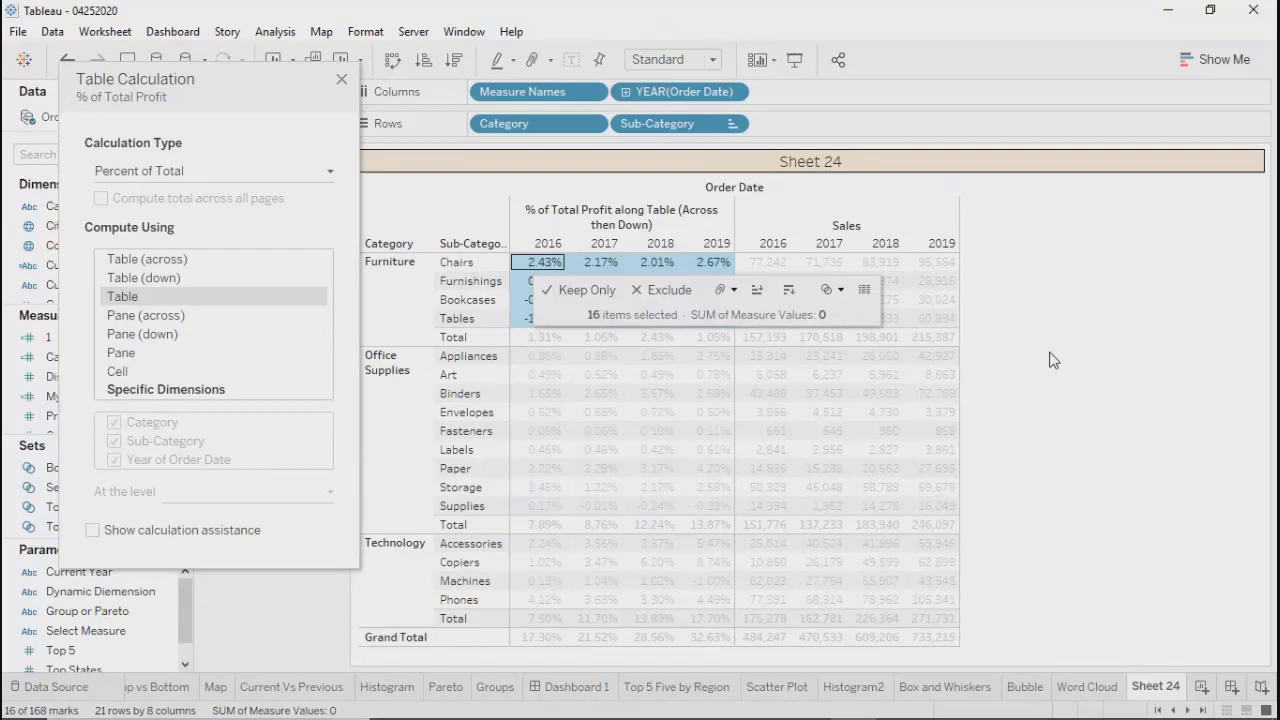
pyautogui.click(1142, 405)
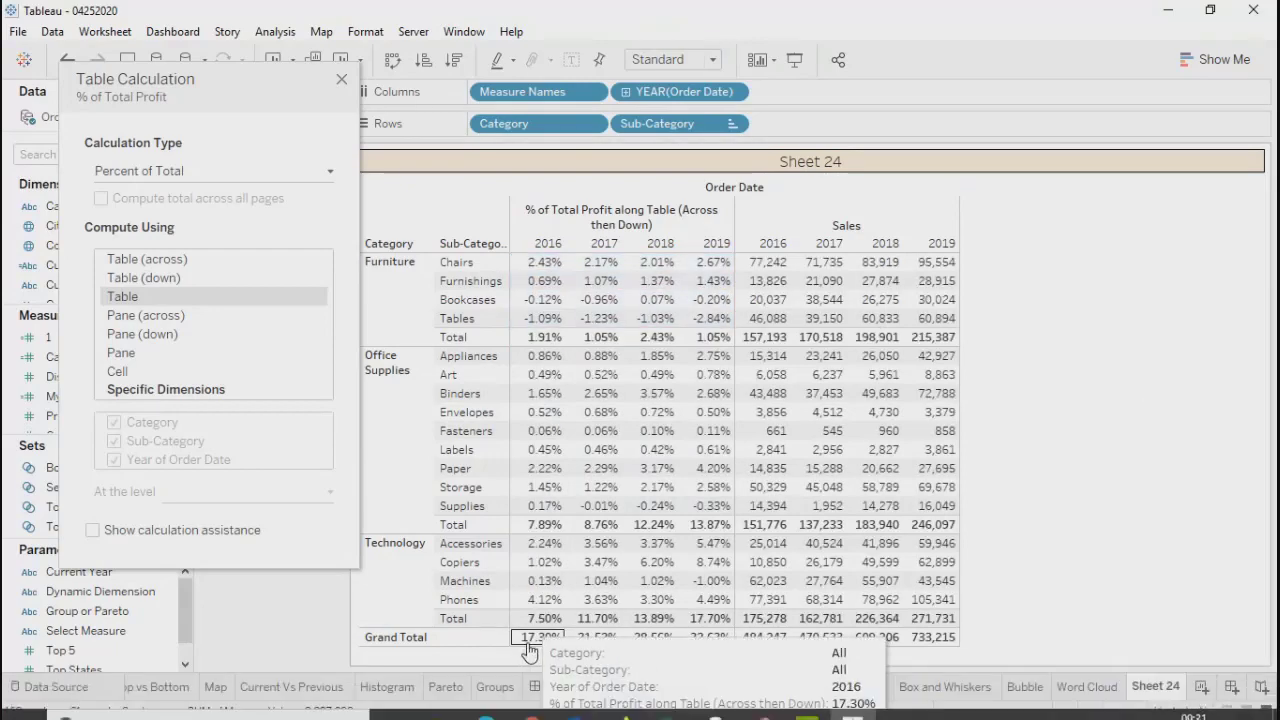
pyautogui.moveTo(513, 632); pyautogui.dragTo(712, 643)
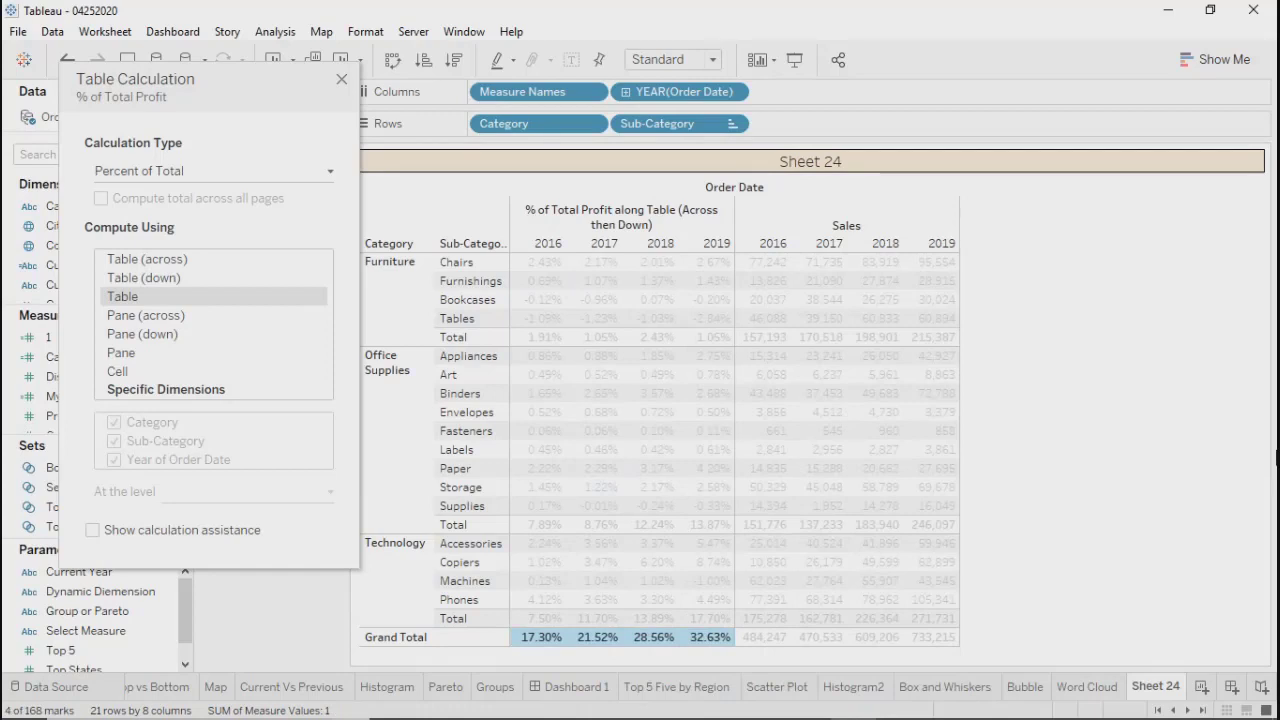
pyautogui.click(1191, 457)
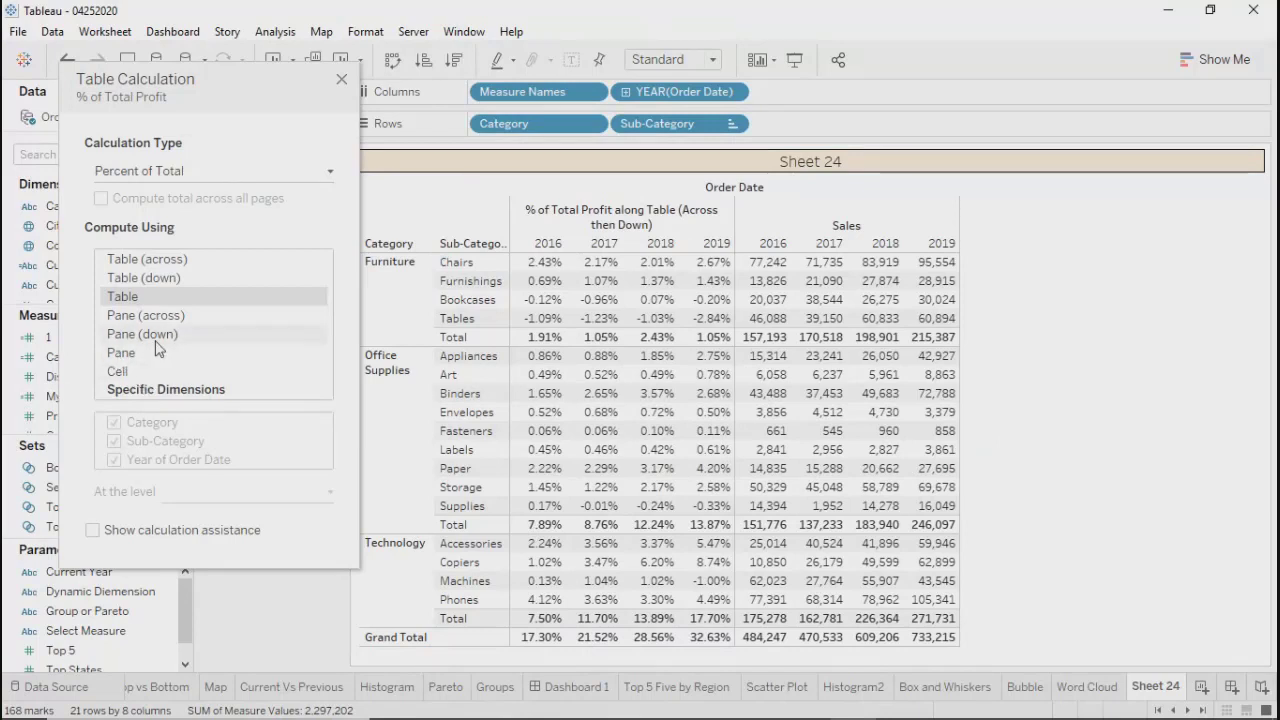
pyautogui.click(338, 80)
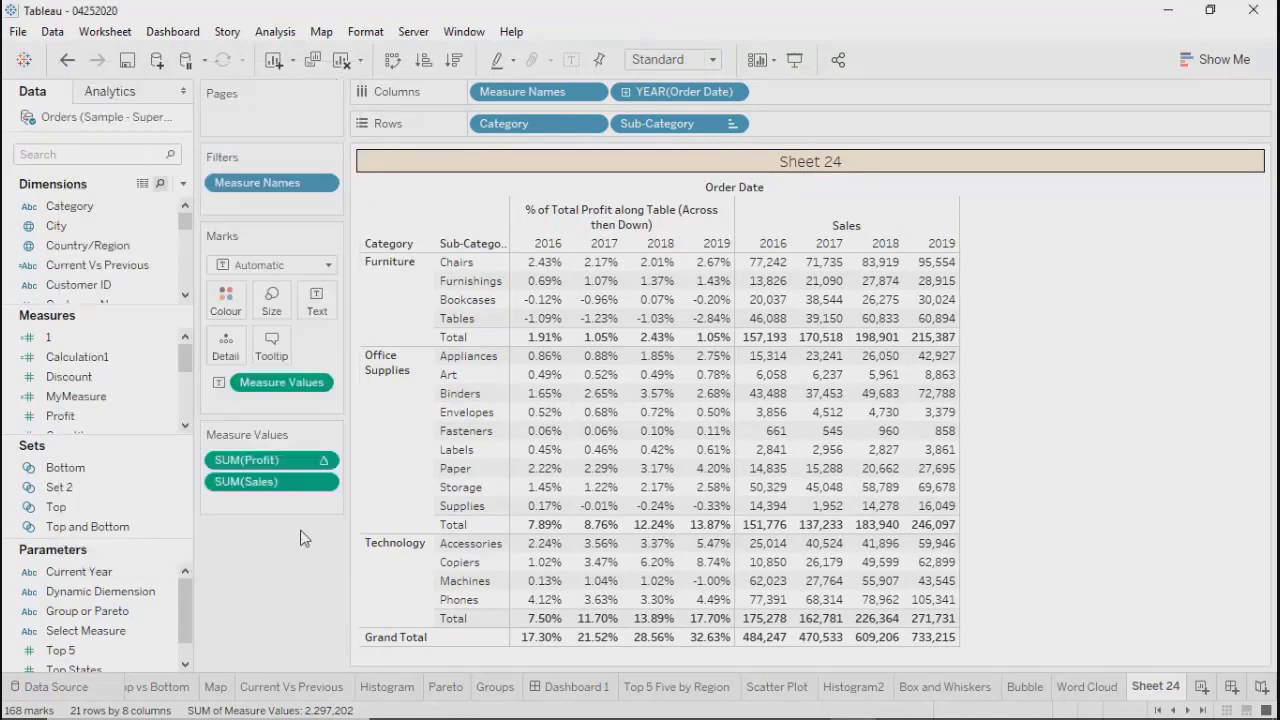
# Step: Remove the Profit measure from the table and undo the removal
pyautogui.rightClick(212, 460)
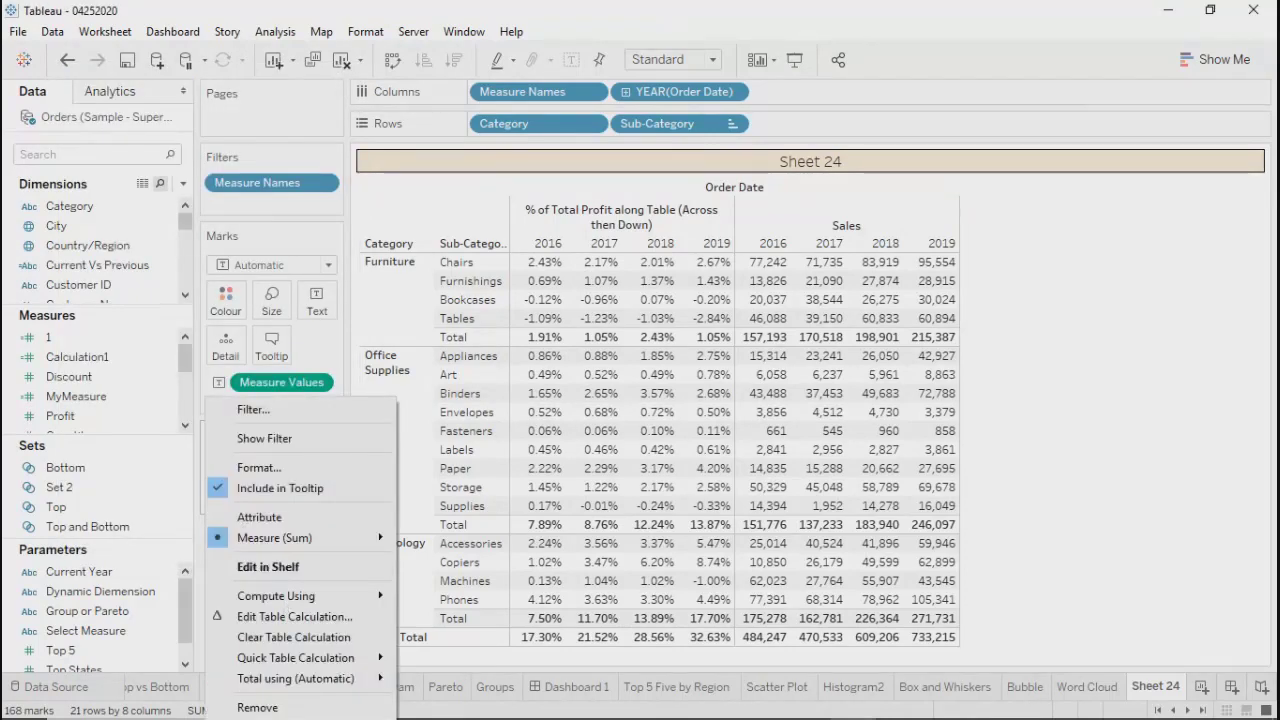
pyautogui.click(268, 708)
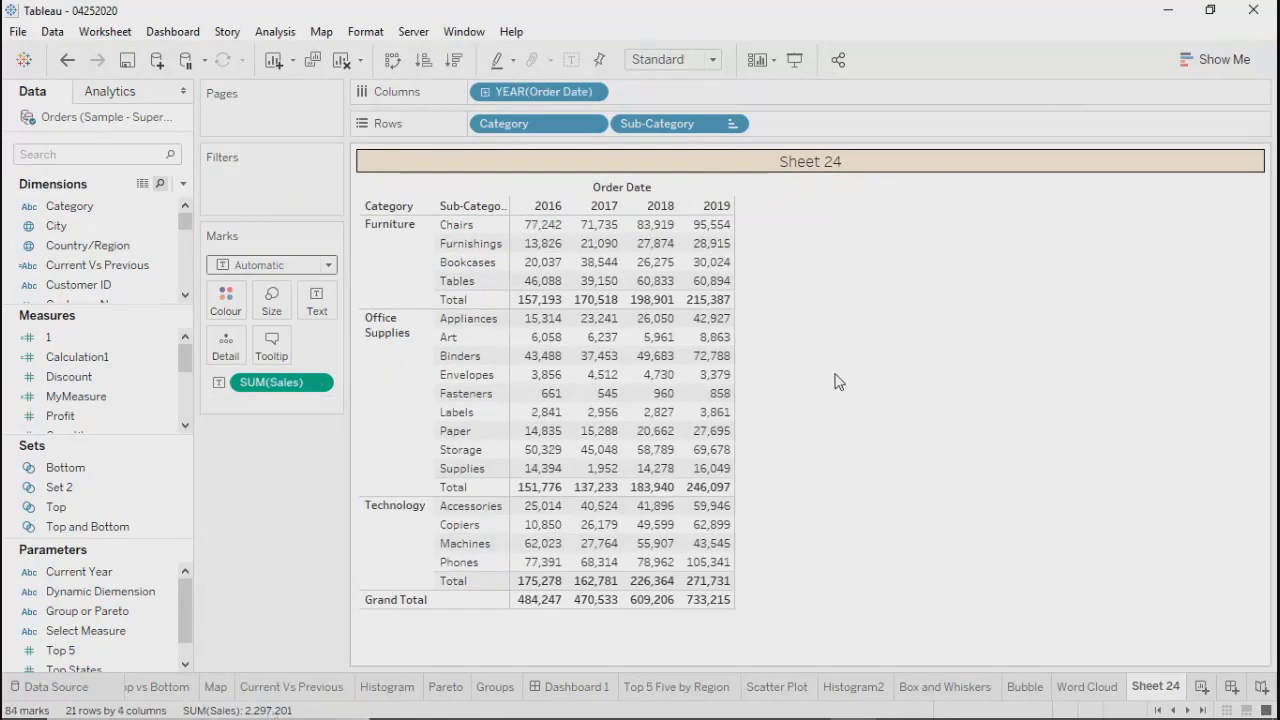
pyautogui.hotkey('ctrl', 'z')
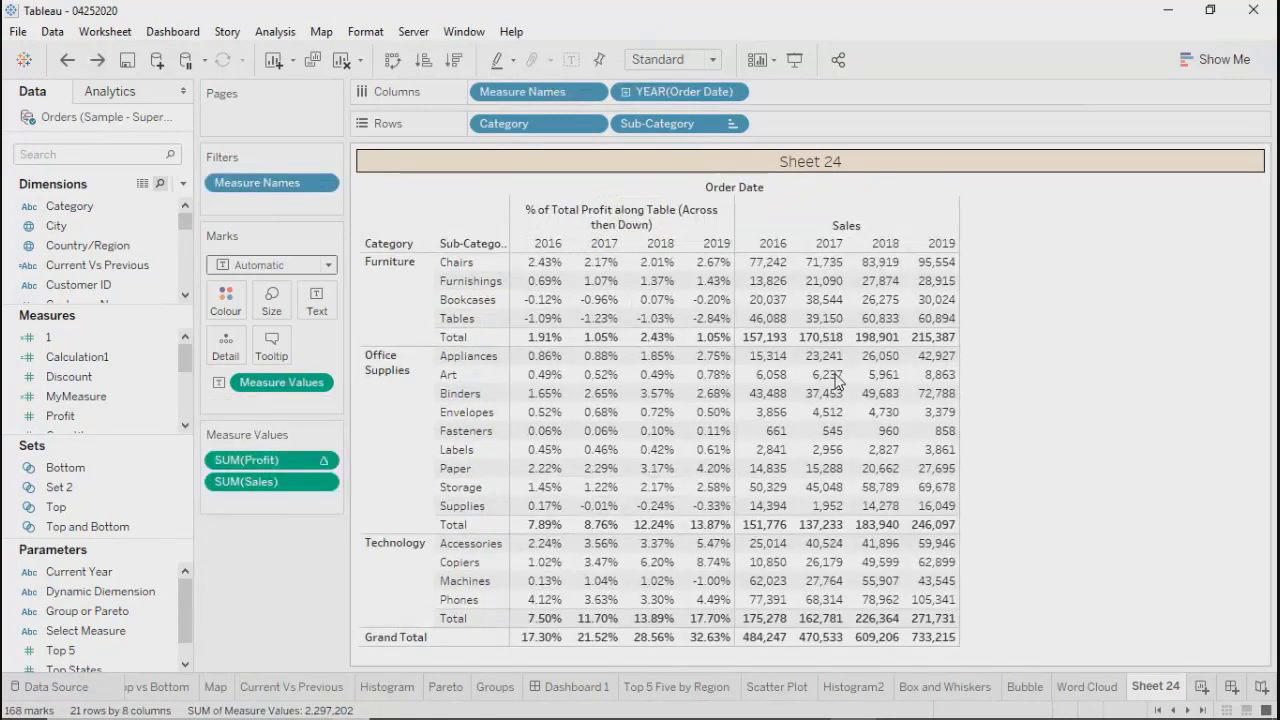
# Step: Clear the table calculation from the Profit measure and save the workbook
pyautogui.rightClick(300, 460)
pyautogui.click(263, 637)
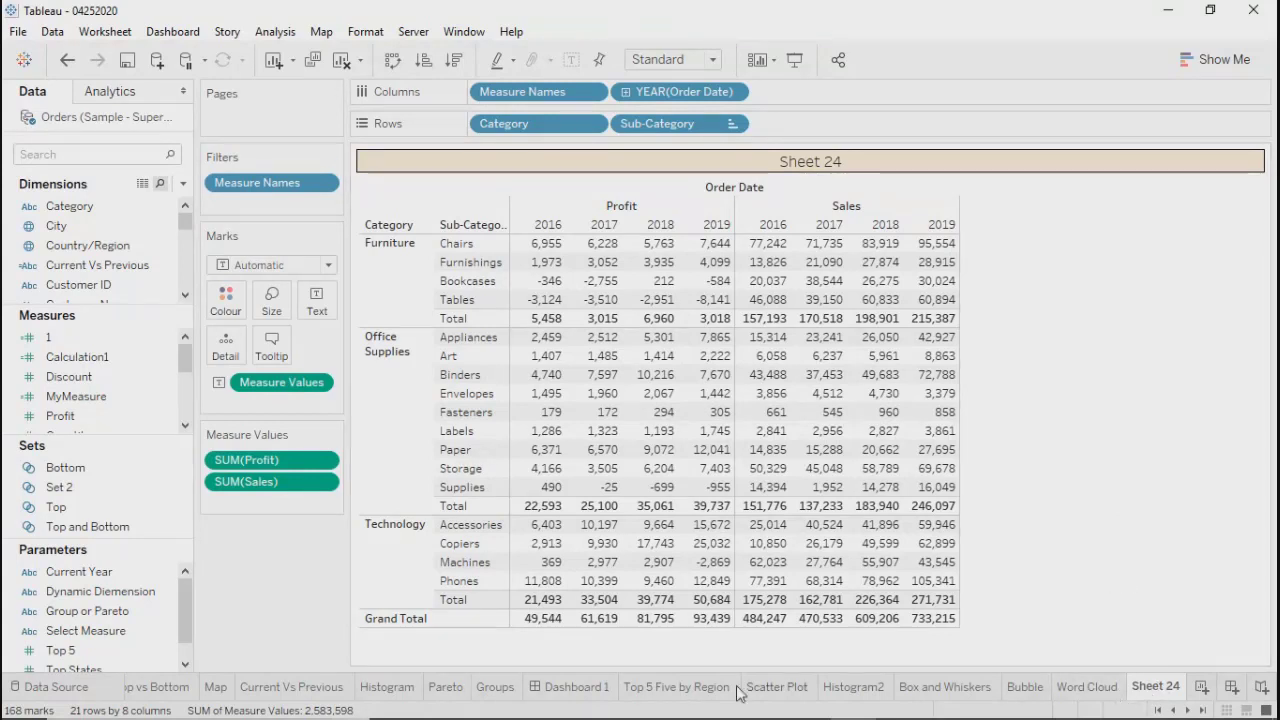
pyautogui.click(127, 64)
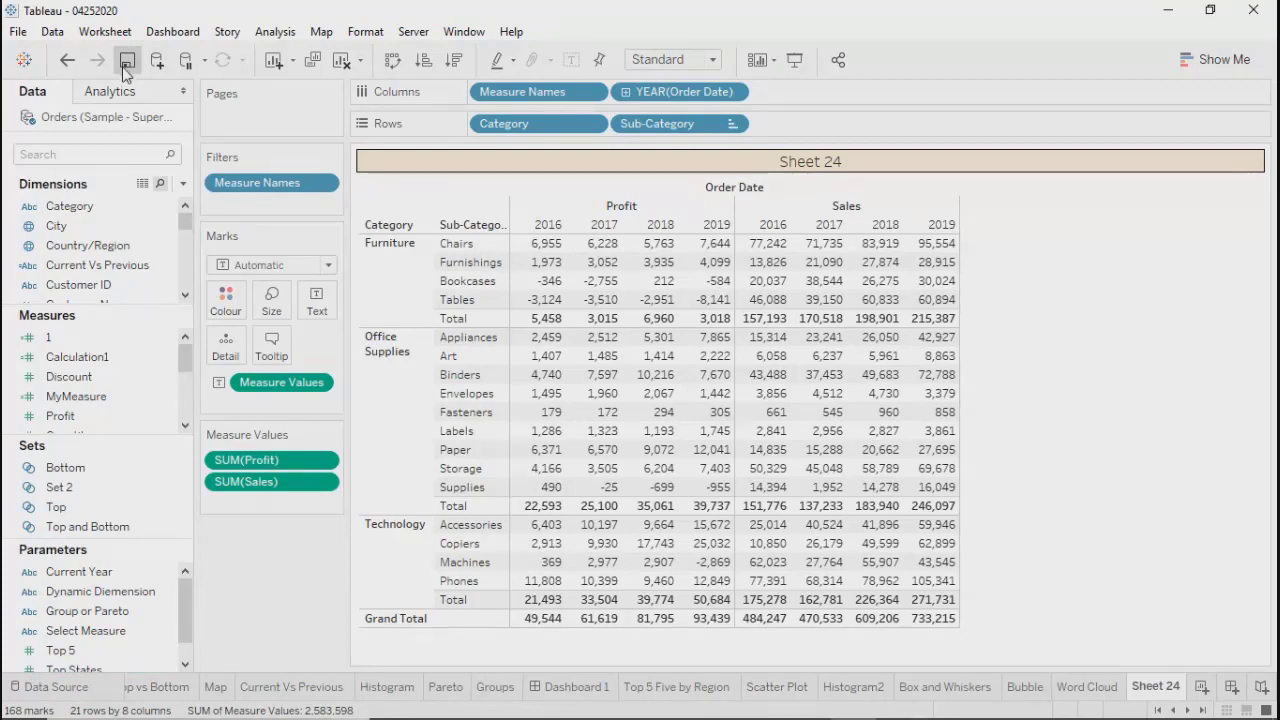